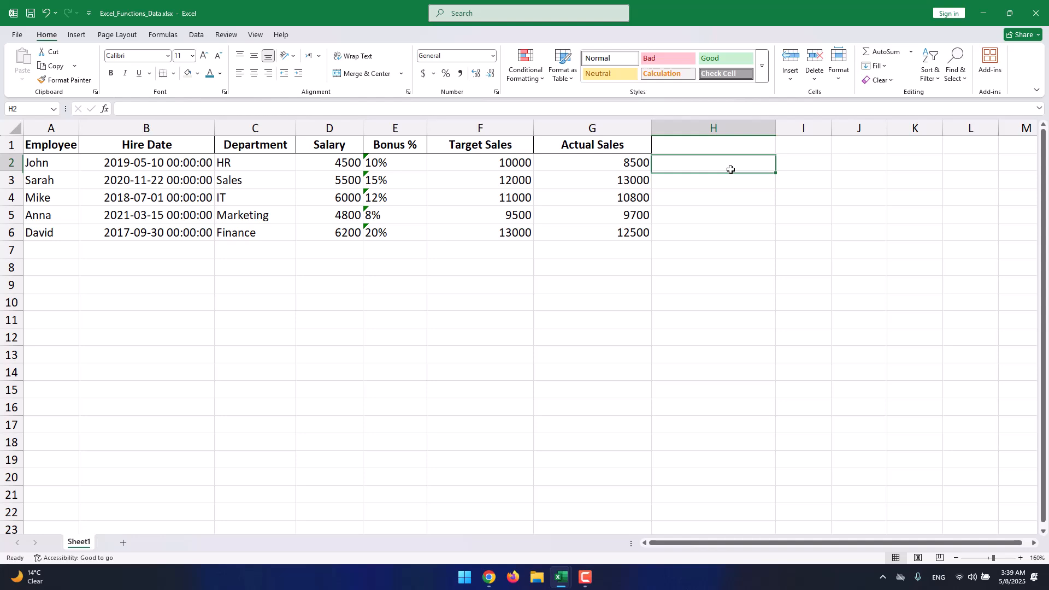
# - Start a SUM formula with empty parentheses in cell H2 and dismiss the formula problem alert
pyautogui.doubleClick(692, 163)
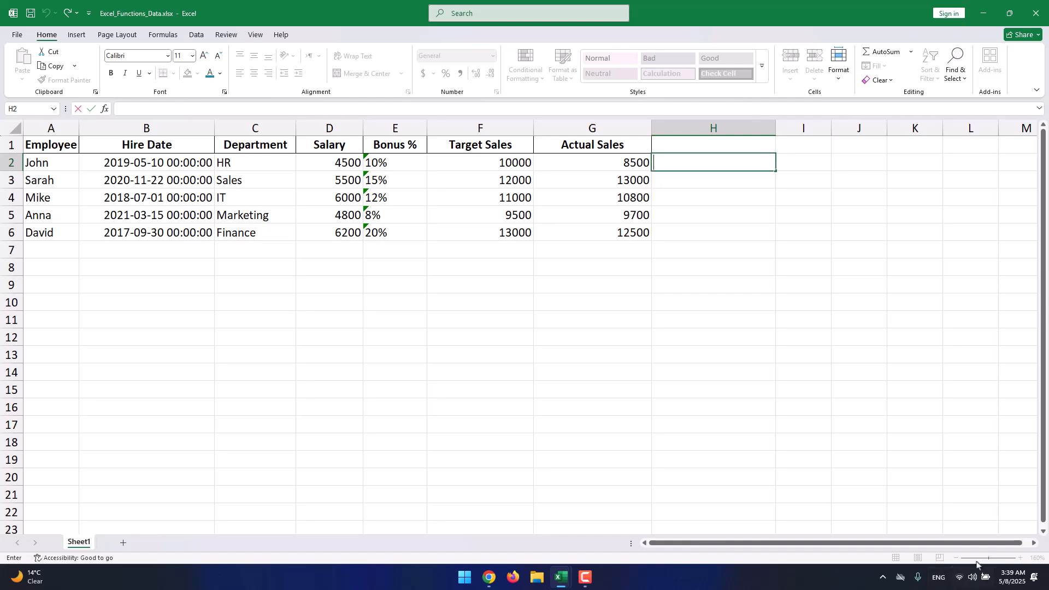
pyautogui.click(961, 476)
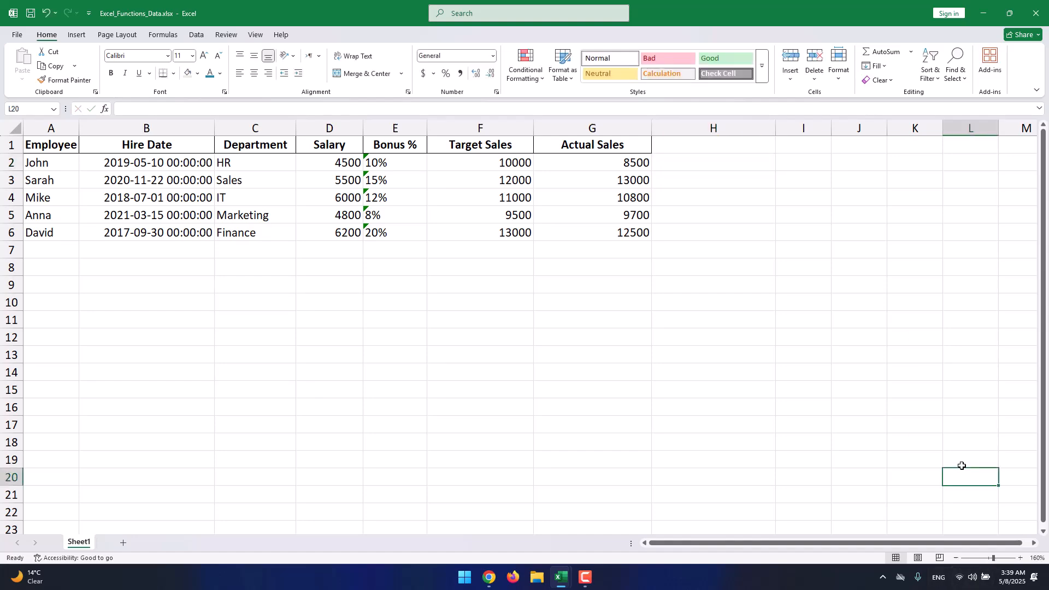
pyautogui.click(997, 558)
pyautogui.moveTo(997, 558); pyautogui.dragTo(992, 558)
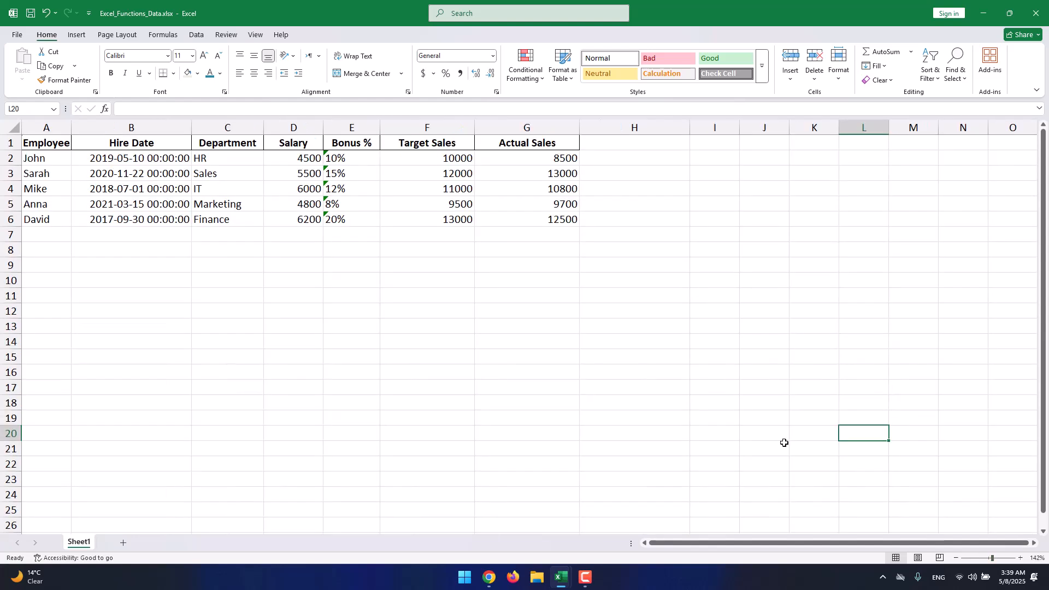
pyautogui.click(658, 169)
pyautogui.click(662, 159)
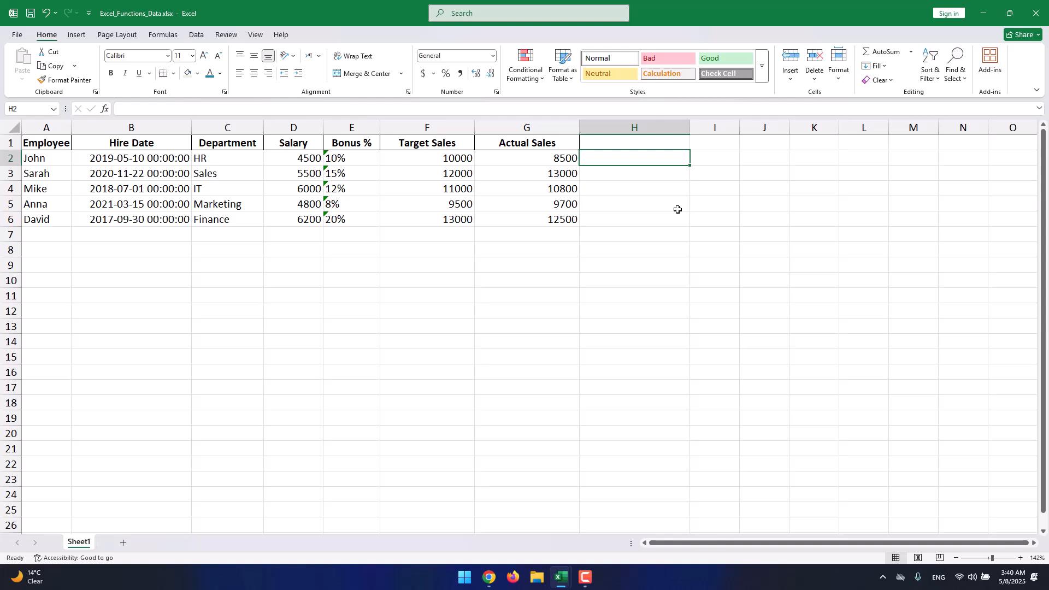
pyautogui.write('=')
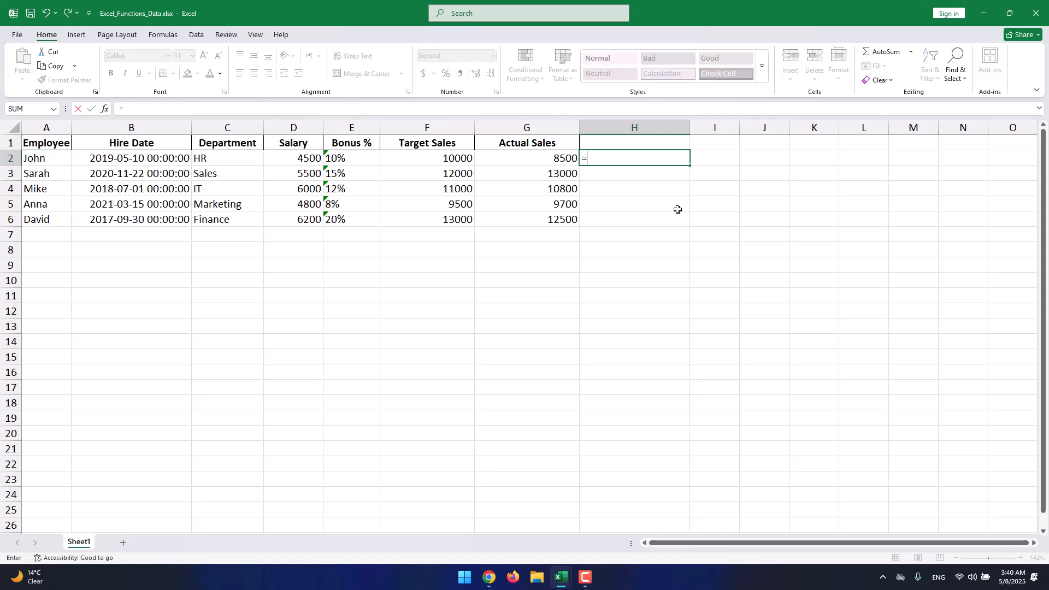
pyautogui.write('sum')
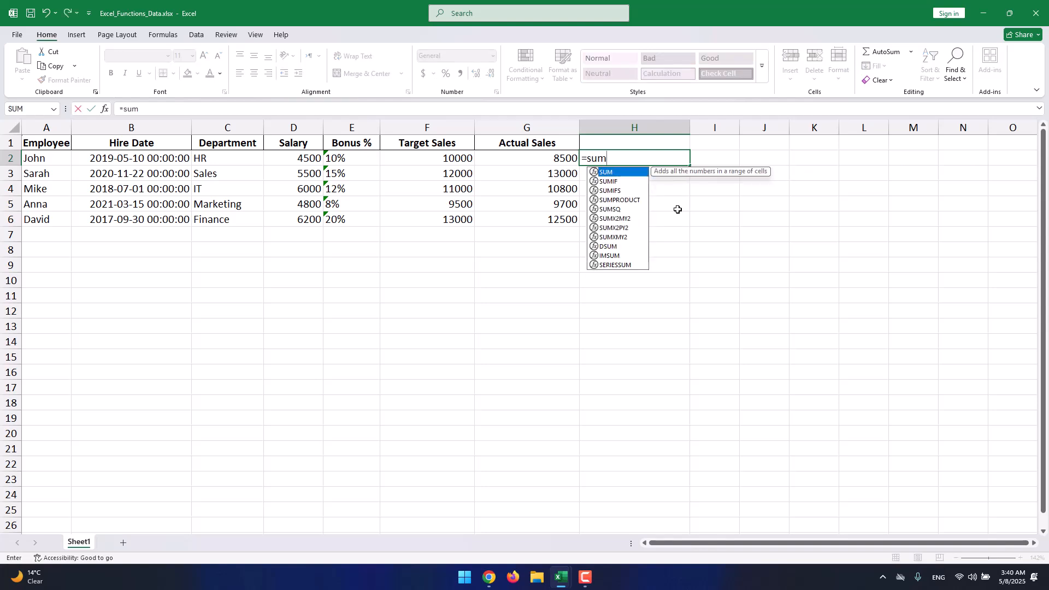
pyautogui.write('()')
pyautogui.press('Return')
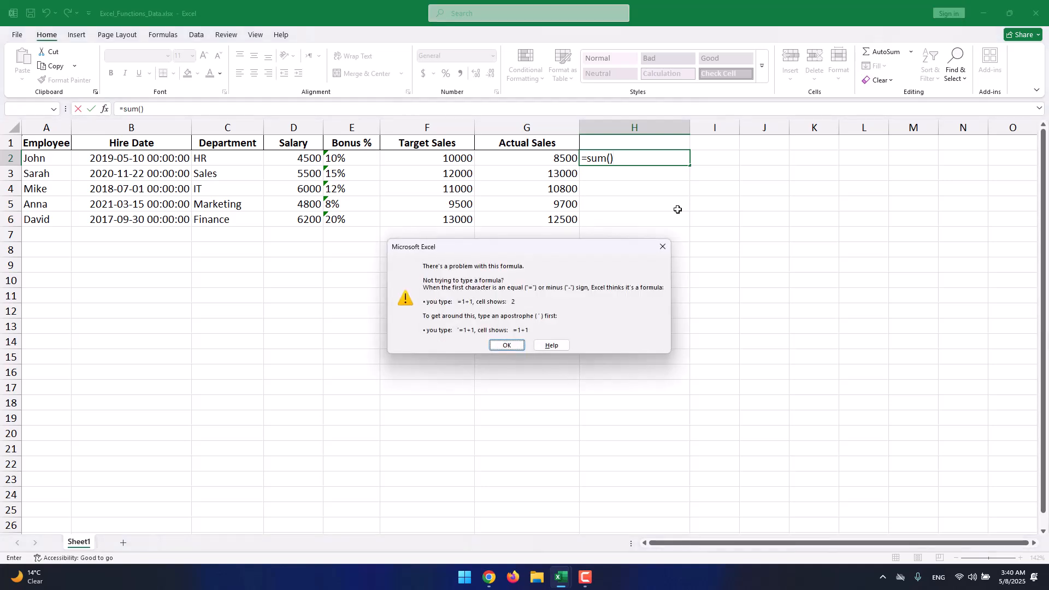
pyautogui.click(493, 345)
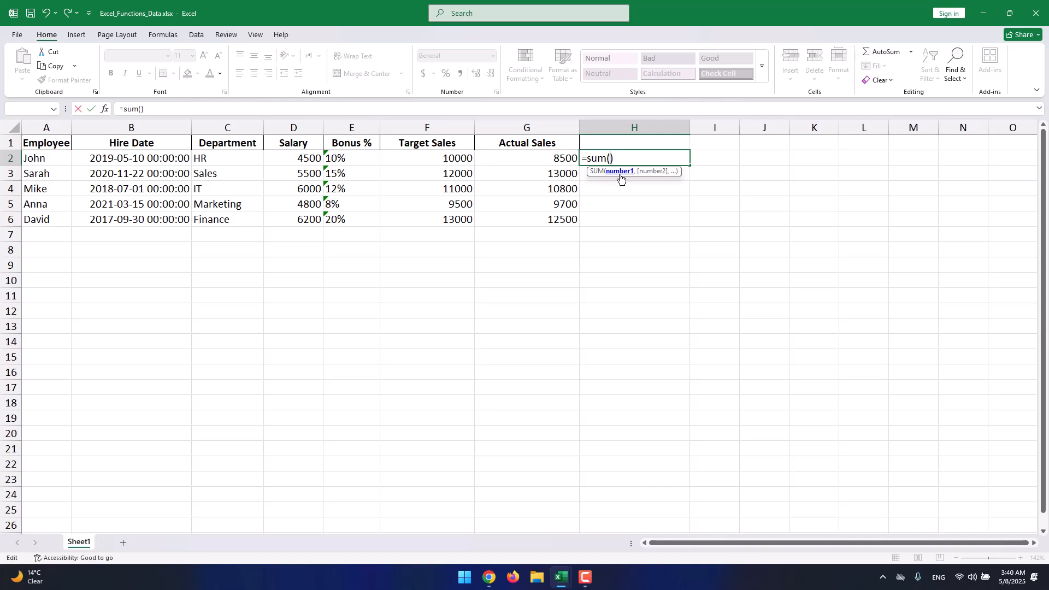
# - Complete the H2 formula as =SUM(G2, G3, G4, G5, G6) summing the Actual Sales cells, then review it
pyautogui.moveTo(614, 159); pyautogui.dragTo(586, 160)
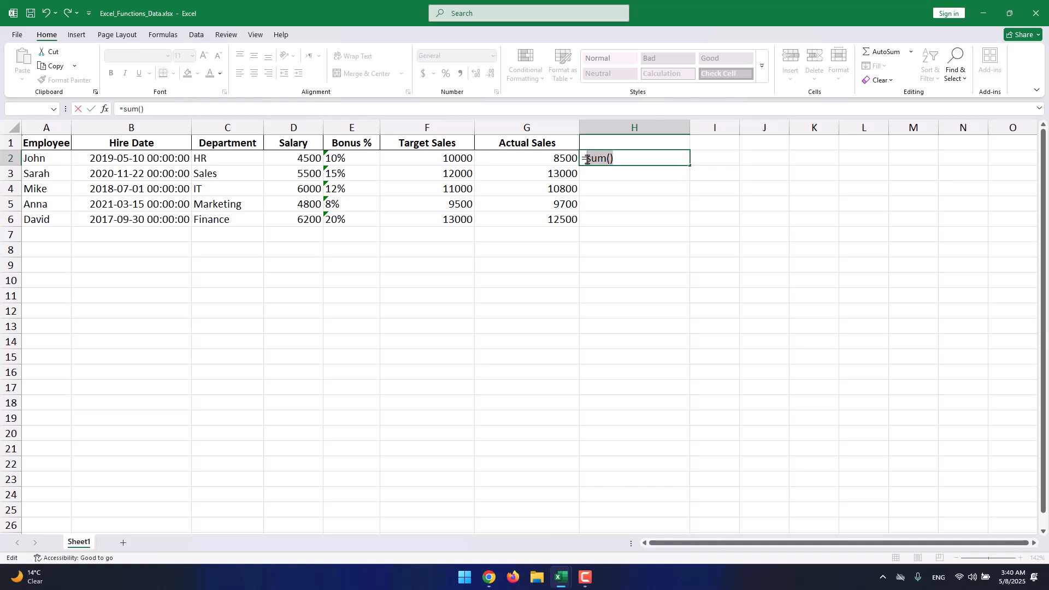
pyautogui.click(585, 158)
pyautogui.moveTo(587, 158); pyautogui.dragTo(608, 158)
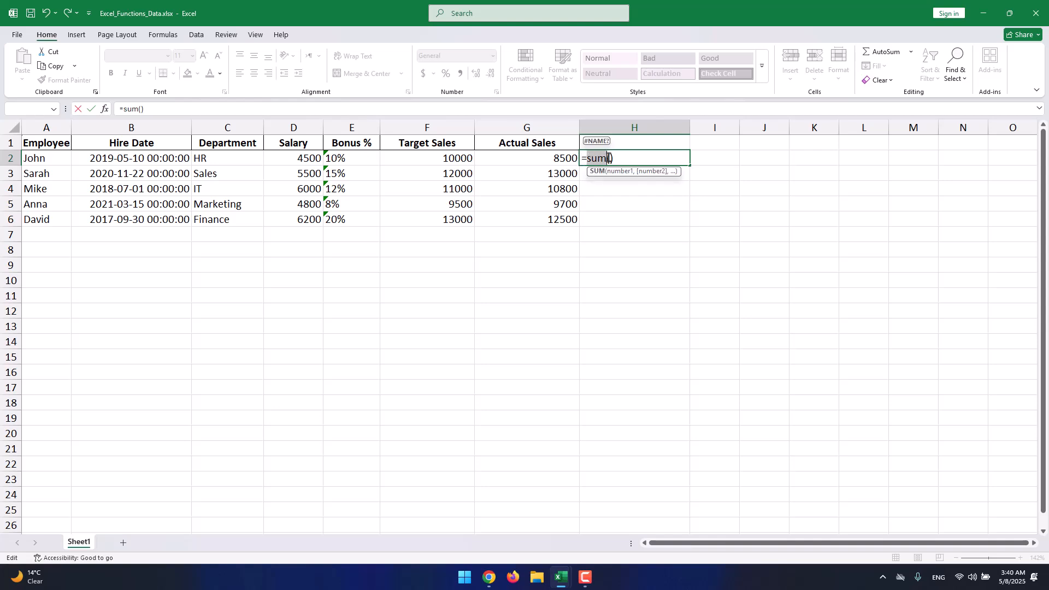
pyautogui.click(612, 159)
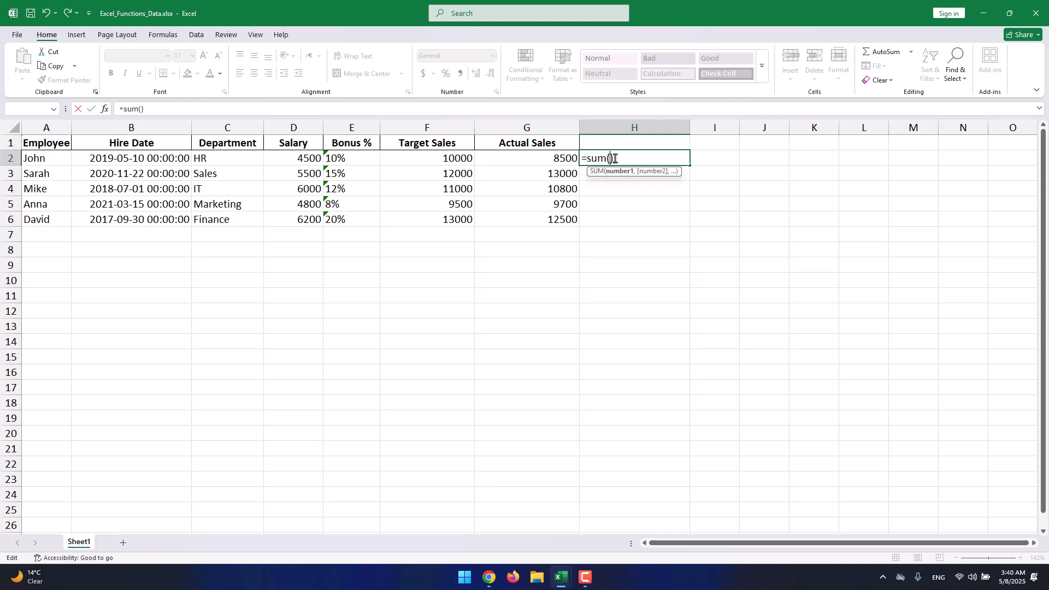
pyautogui.write('G')
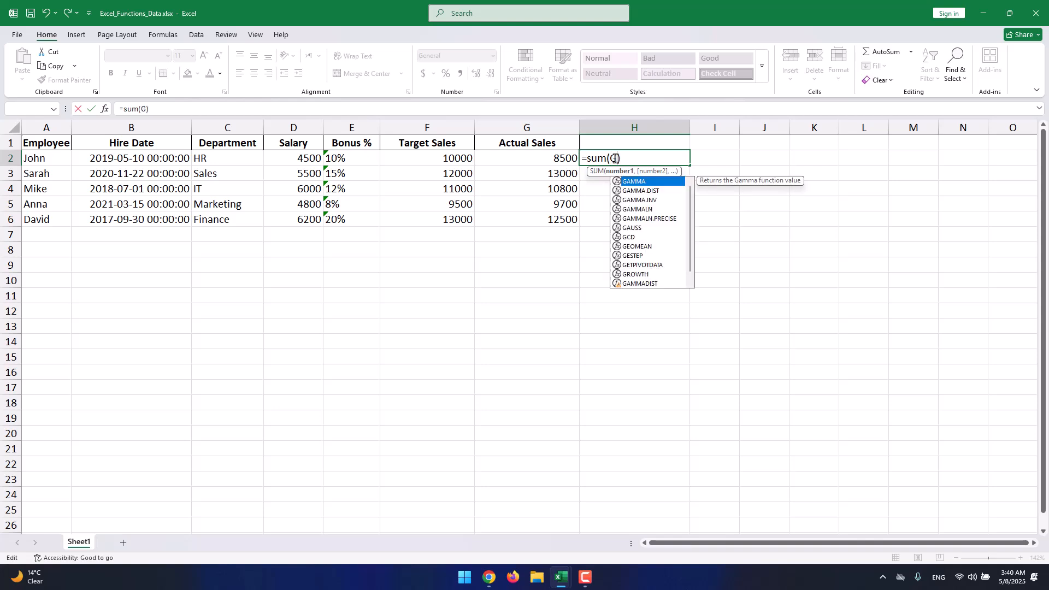
pyautogui.write('2,')
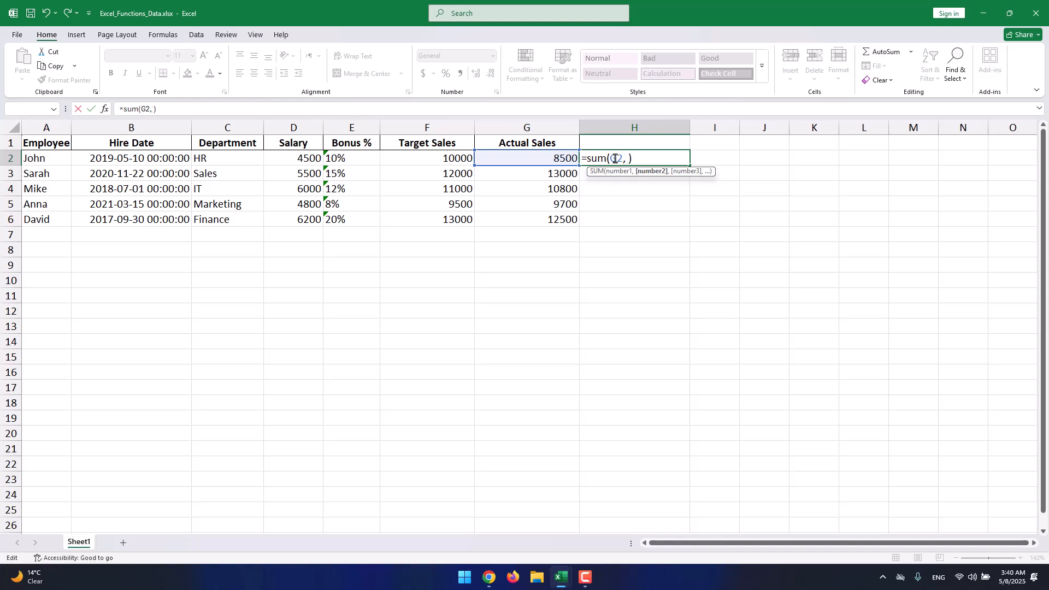
pyautogui.write(' G3')
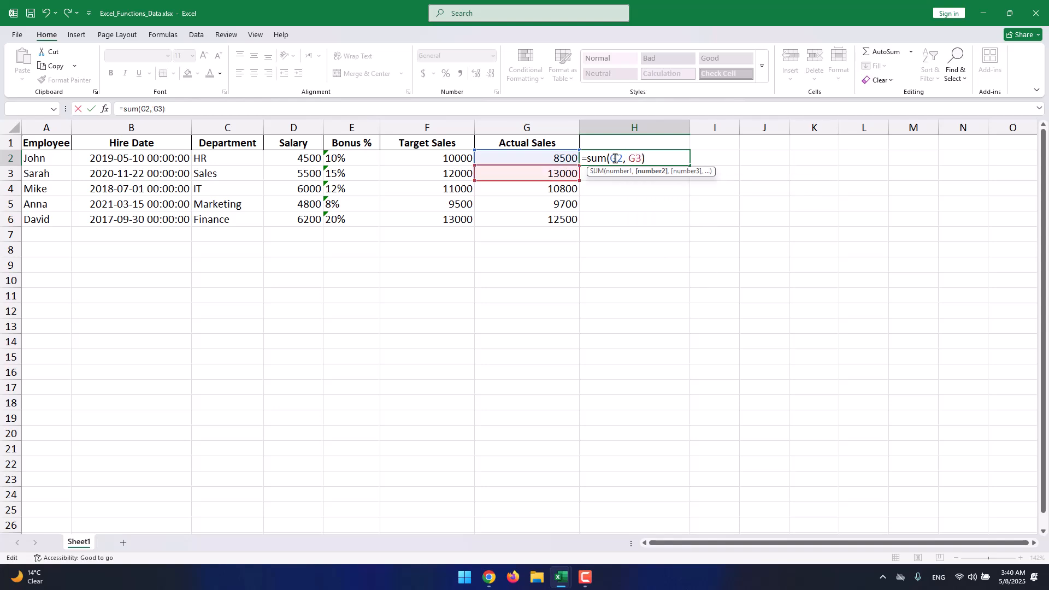
pyautogui.write(', G')
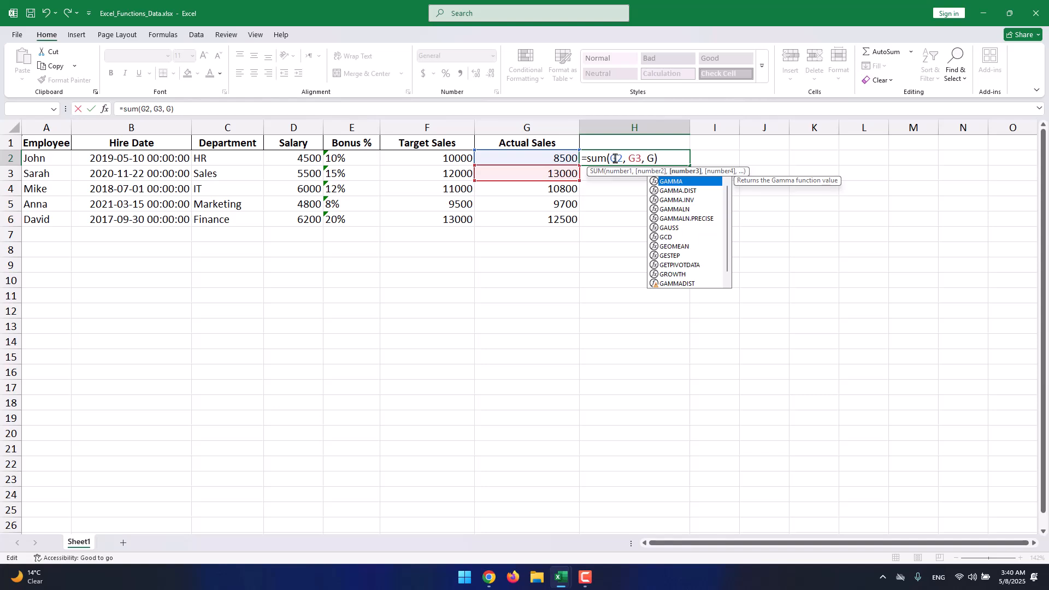
pyautogui.write('4, ')
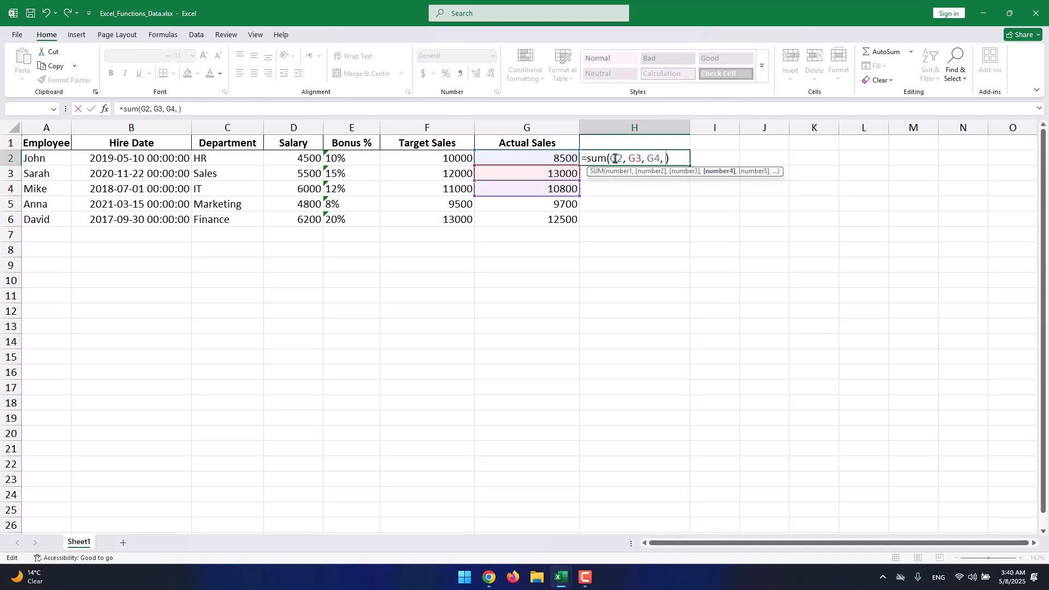
pyautogui.write('G5, ')
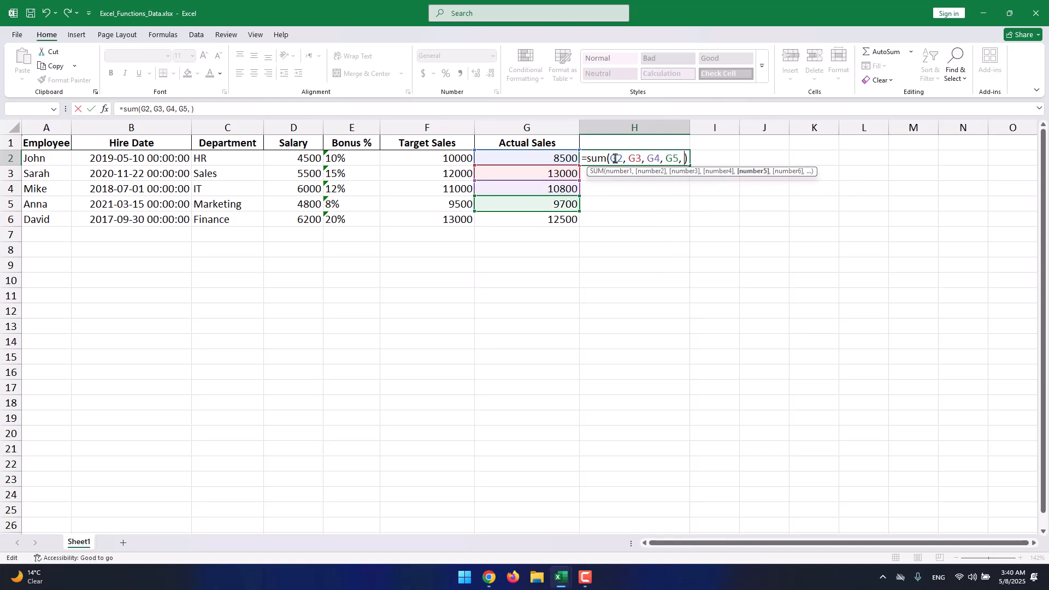
pyautogui.write('G')
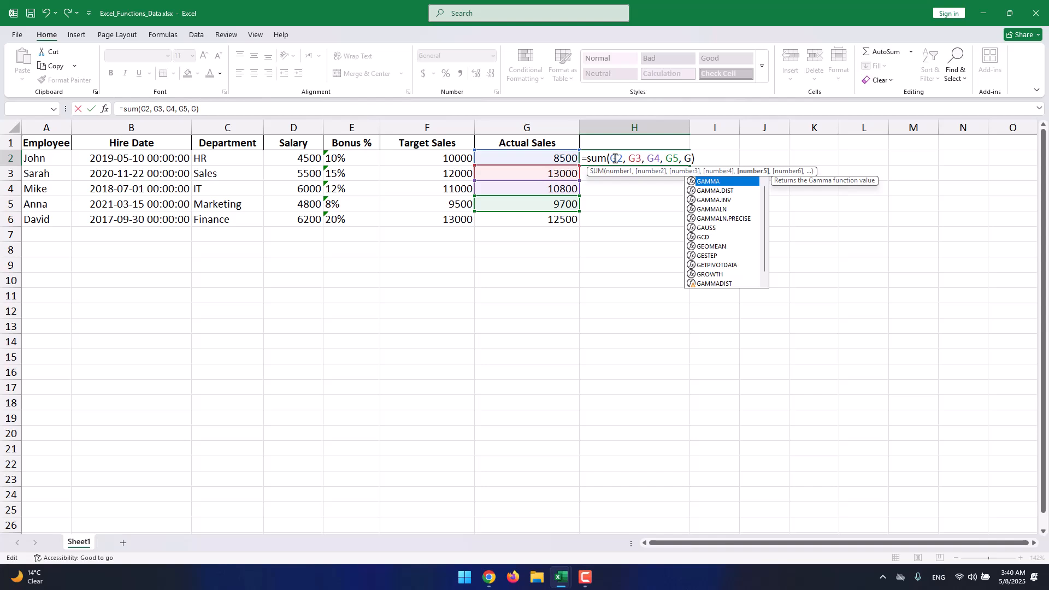
pyautogui.write('6')
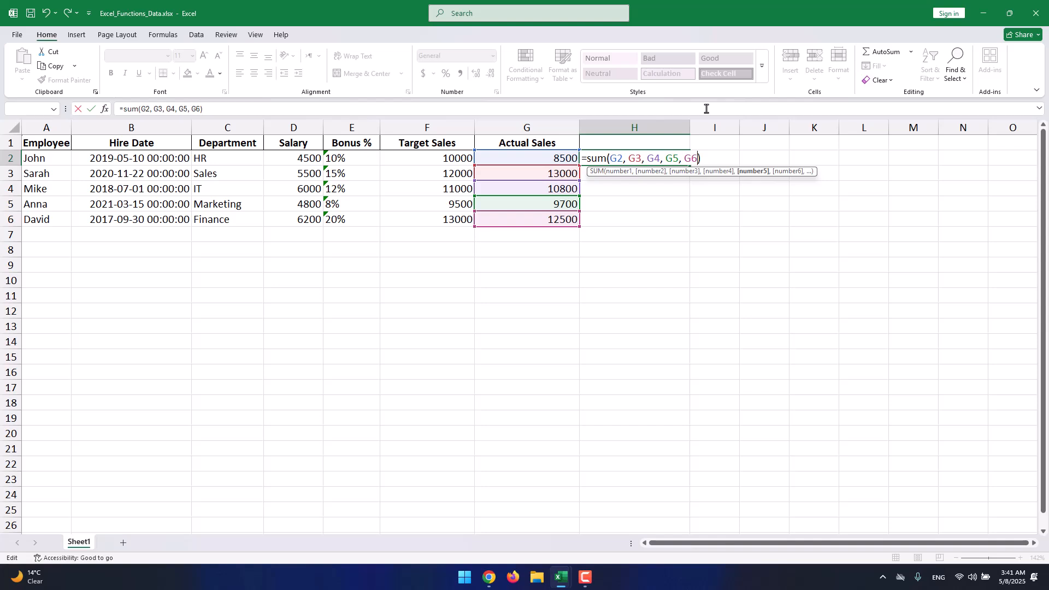
pyautogui.press('Return')
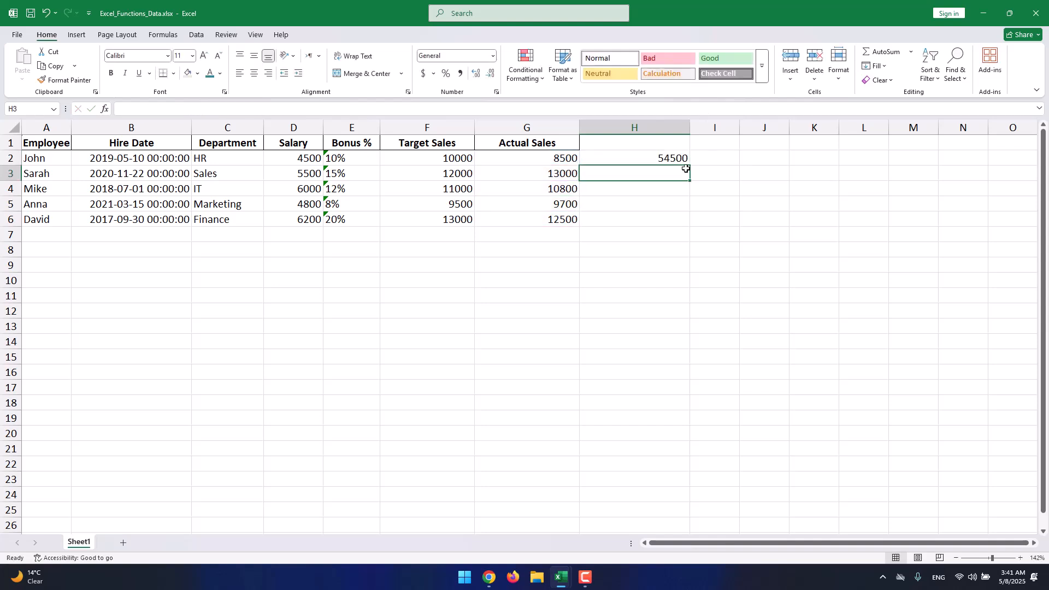
pyautogui.click(675, 158)
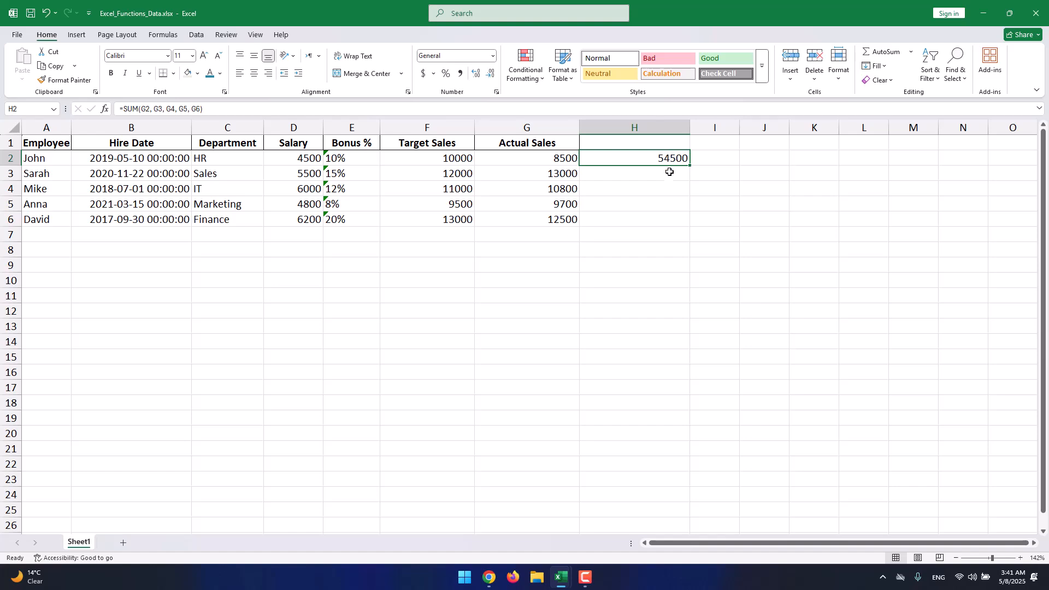
pyautogui.click(675, 175)
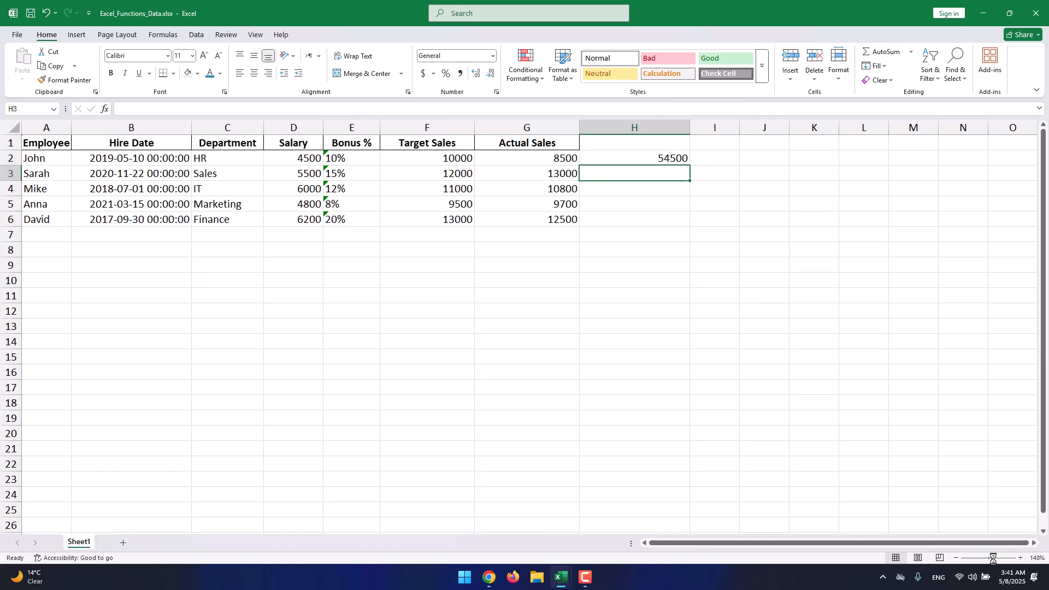
# - Enter =min(G2,G3,G4,G5,G6) in cell H3 to find the smallest Actual Sales value
pyautogui.moveTo(991, 558); pyautogui.dragTo(994, 557)
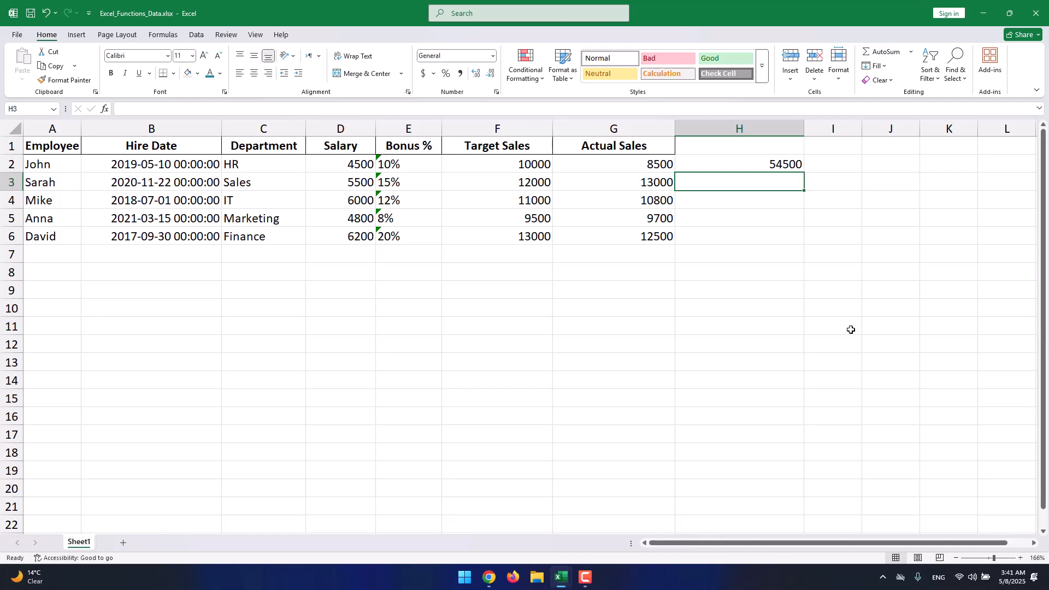
pyautogui.write('=min')
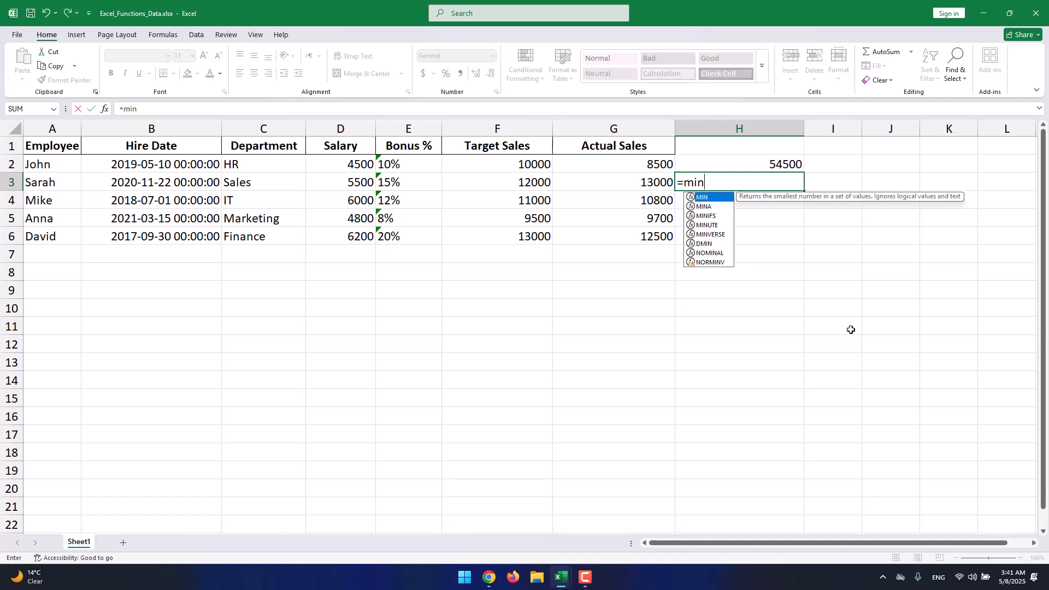
pyautogui.write('()')
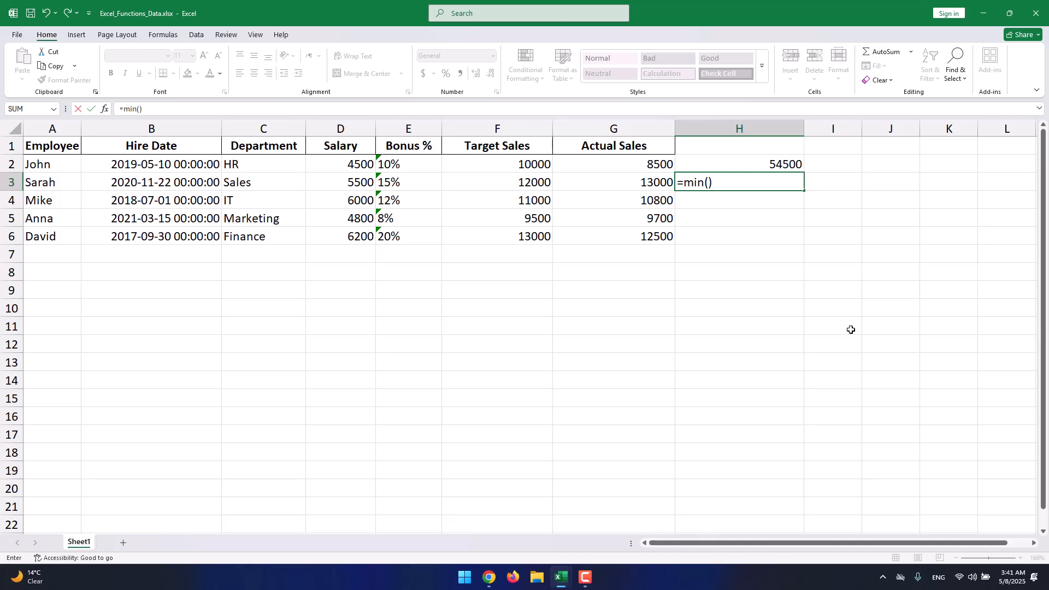
pyautogui.press('Return')
pyautogui.click(502, 346)
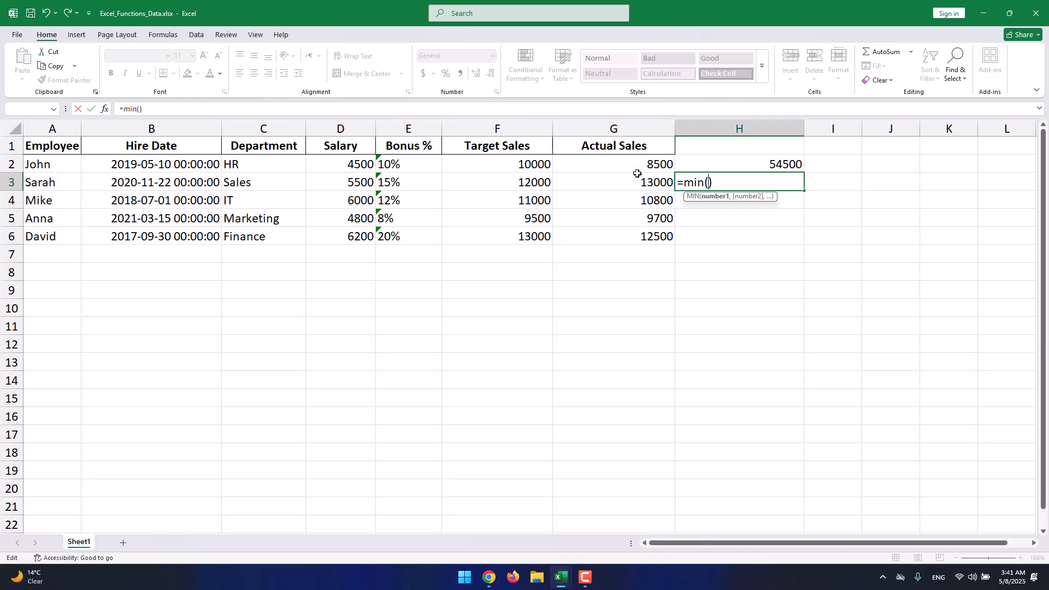
pyautogui.write('G')
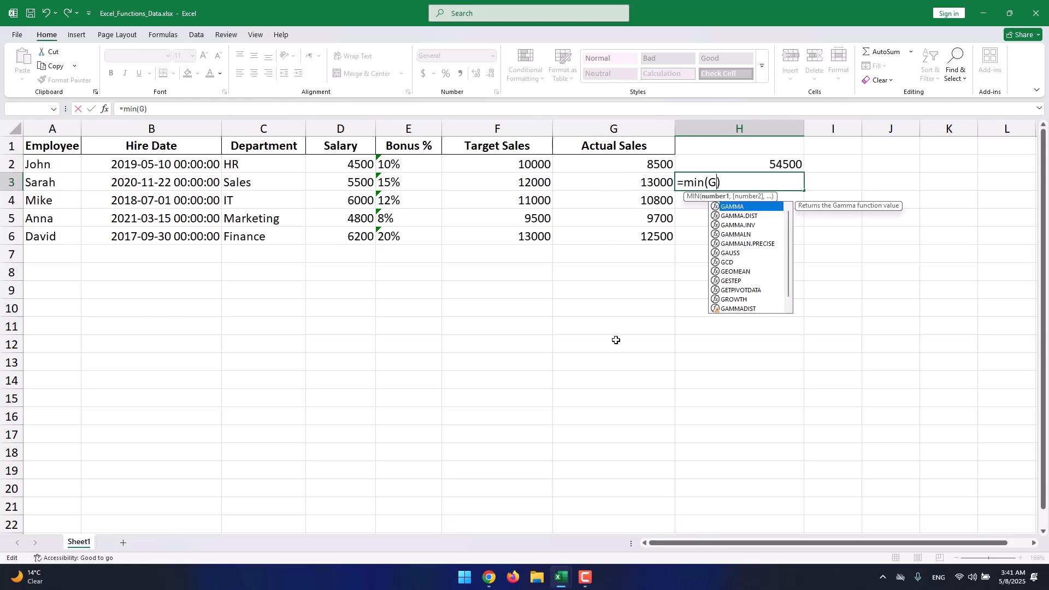
pyautogui.write('2,G')
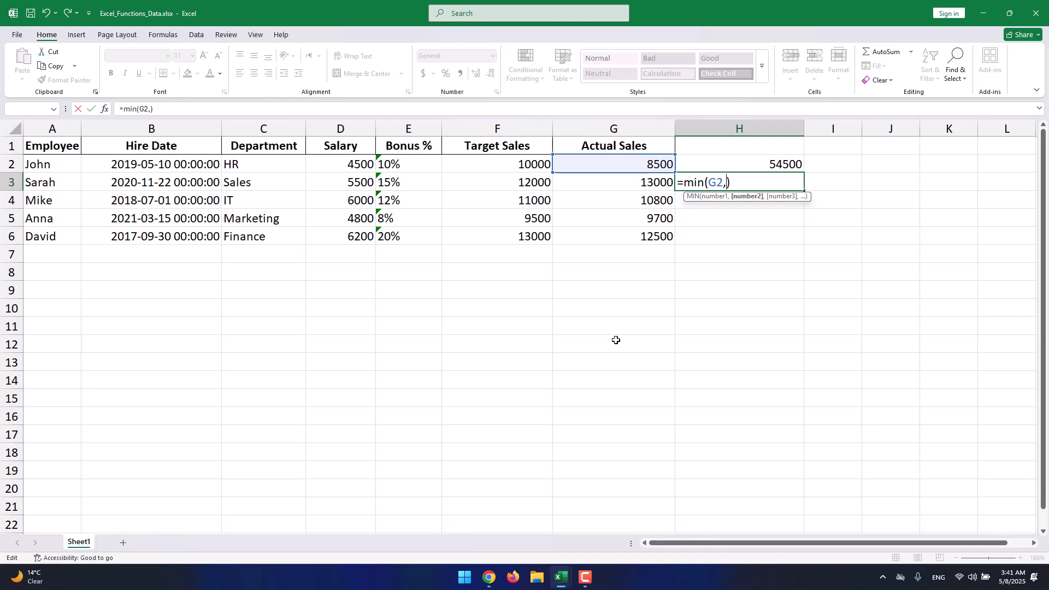
pyautogui.write('3,G4')
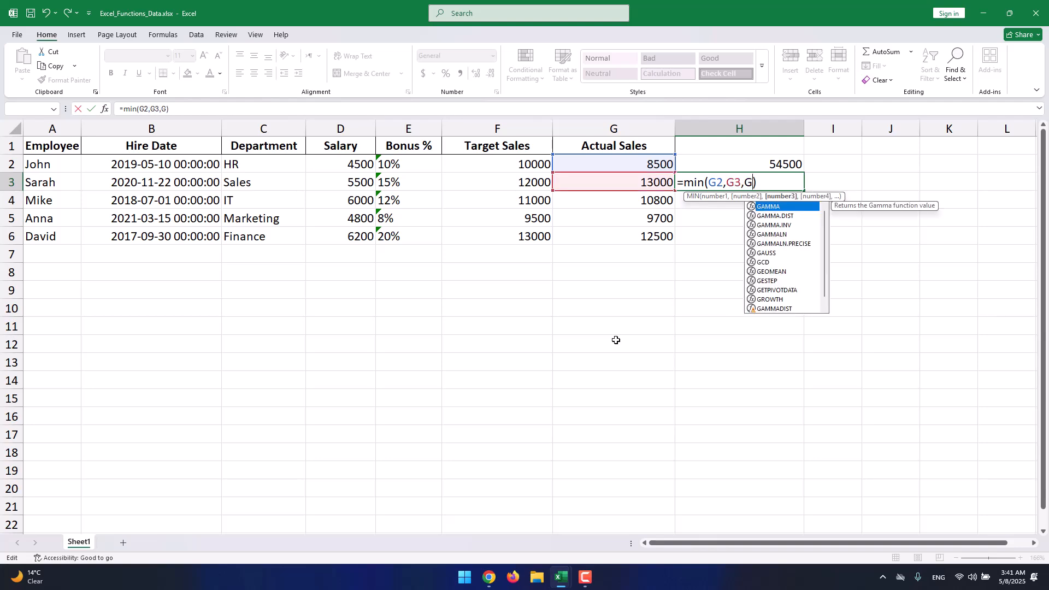
pyautogui.write(',G5,G')
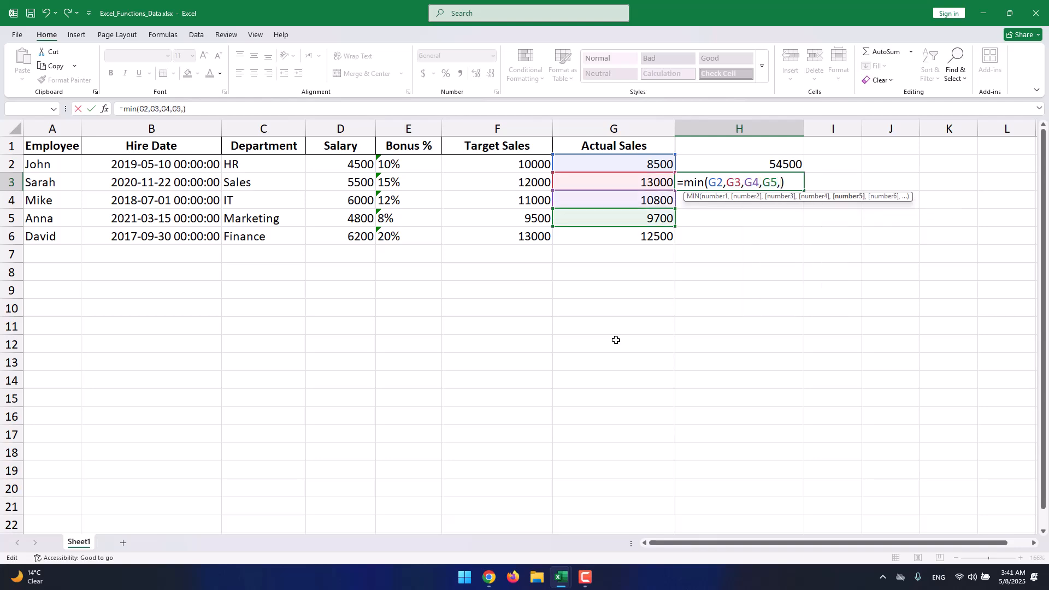
pyautogui.write('6')
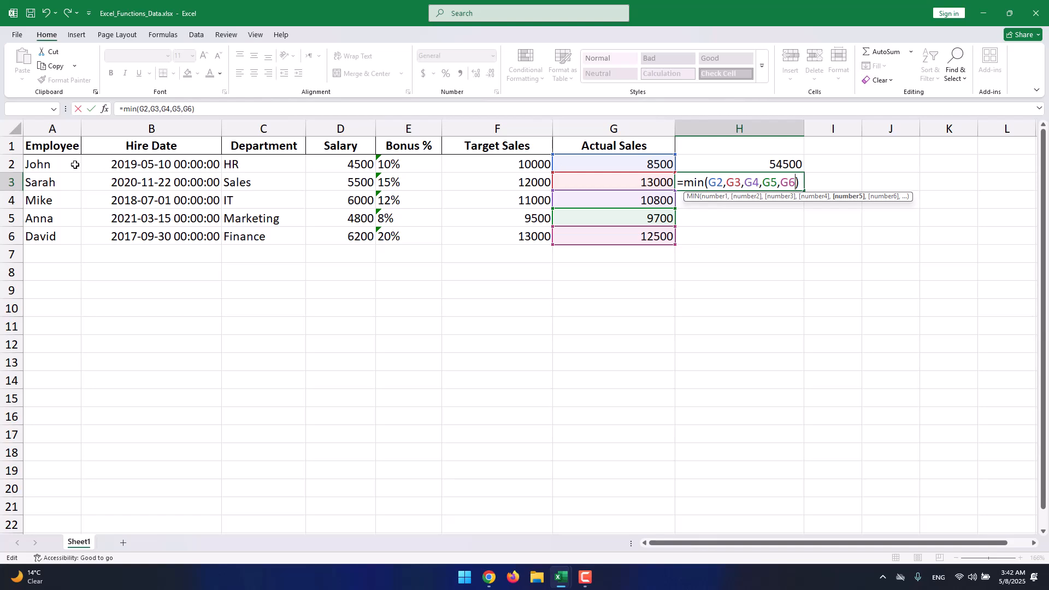
pyautogui.press('Return')
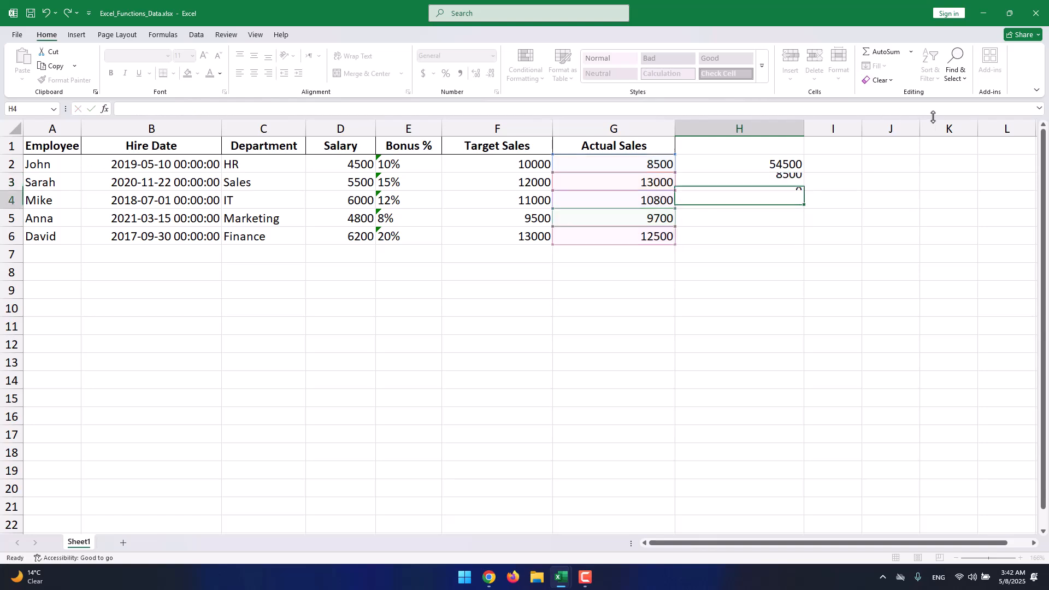
# - Inspect the MIN formula in H3 and compare it with the Actual Sales value in G2
pyautogui.click(780, 182)
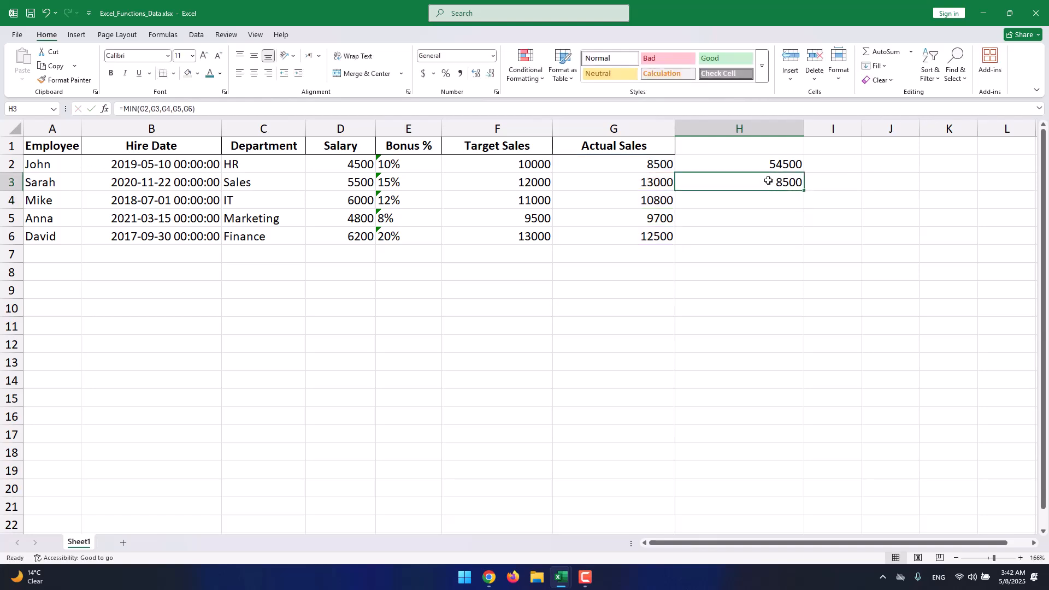
pyautogui.click(652, 167)
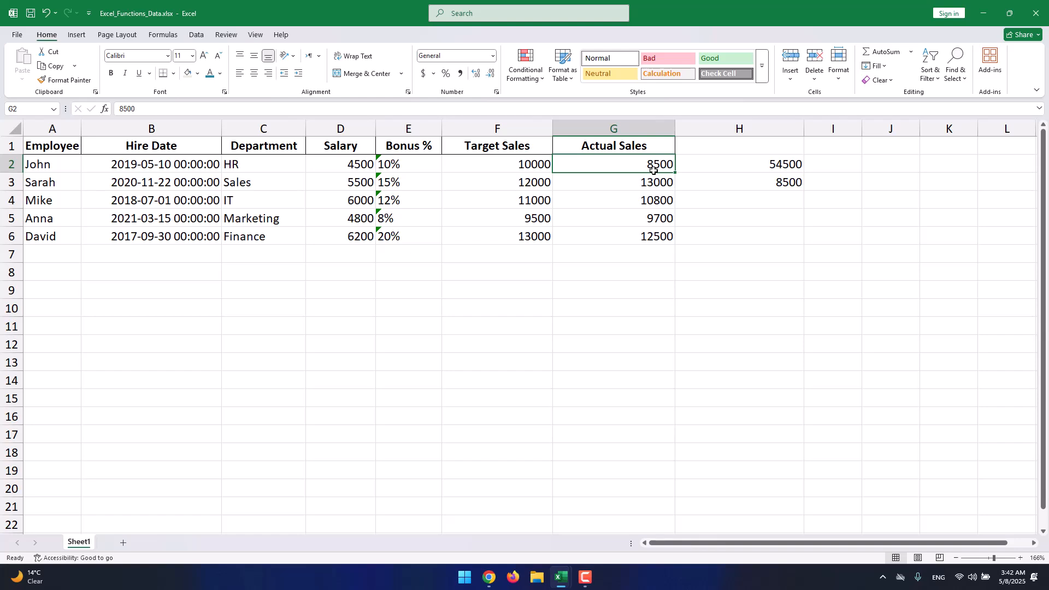
pyautogui.click(687, 183)
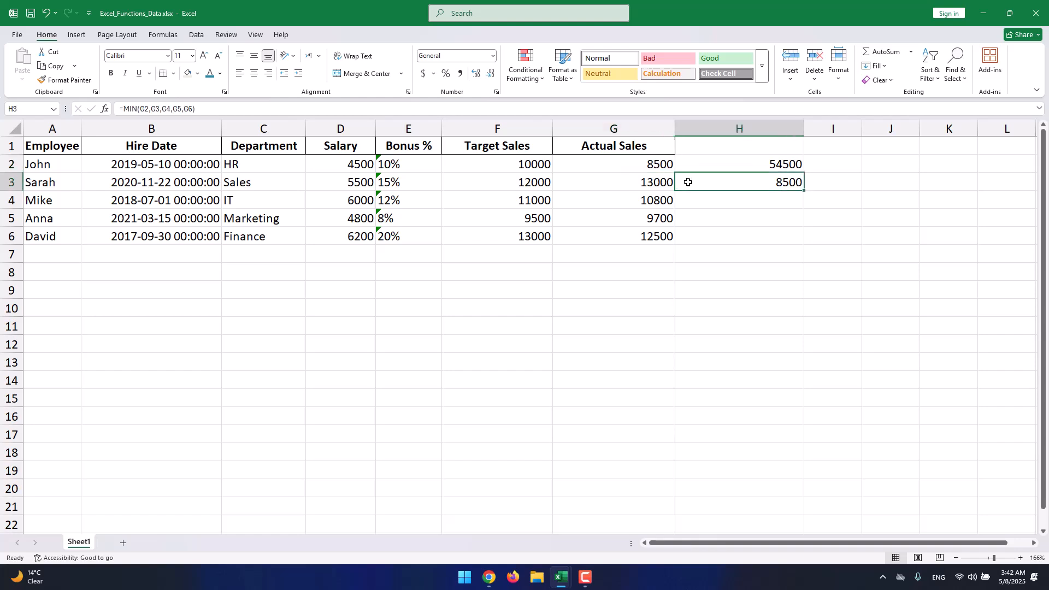
# - Try to edit the references in the H3 MIN formula, then undo the accidental changes
pyautogui.doubleClick(687, 183)
pyautogui.moveTo(678, 183); pyautogui.dragTo(765, 183)
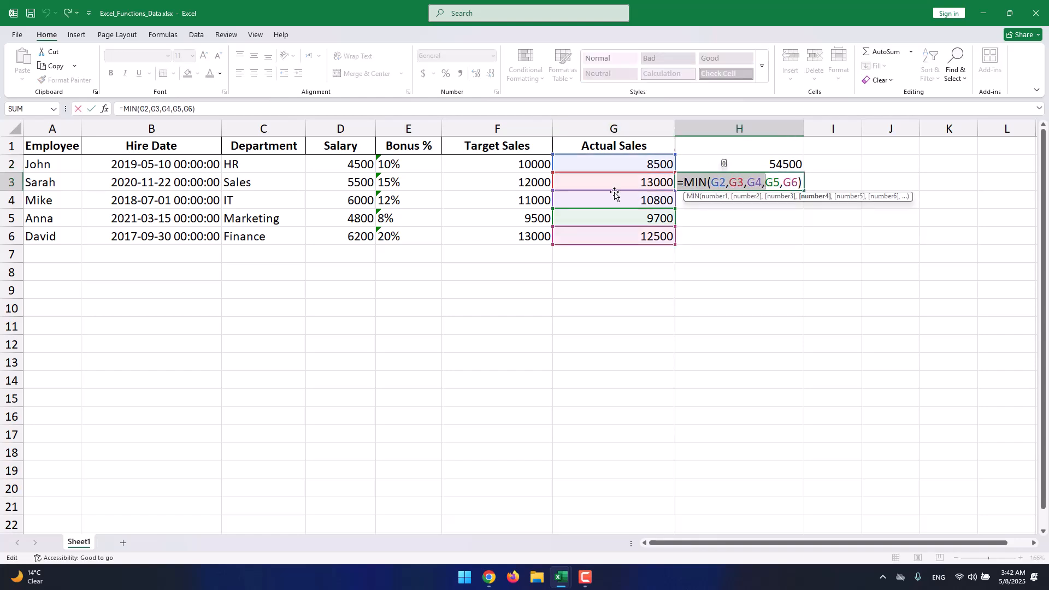
pyautogui.click(713, 183)
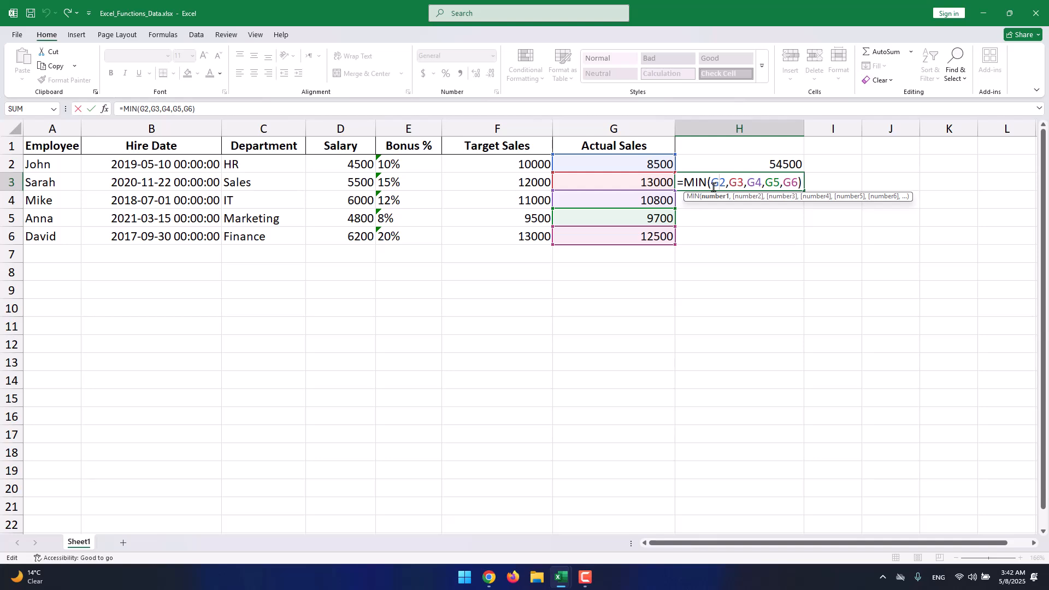
pyautogui.moveTo(709, 183); pyautogui.dragTo(796, 184)
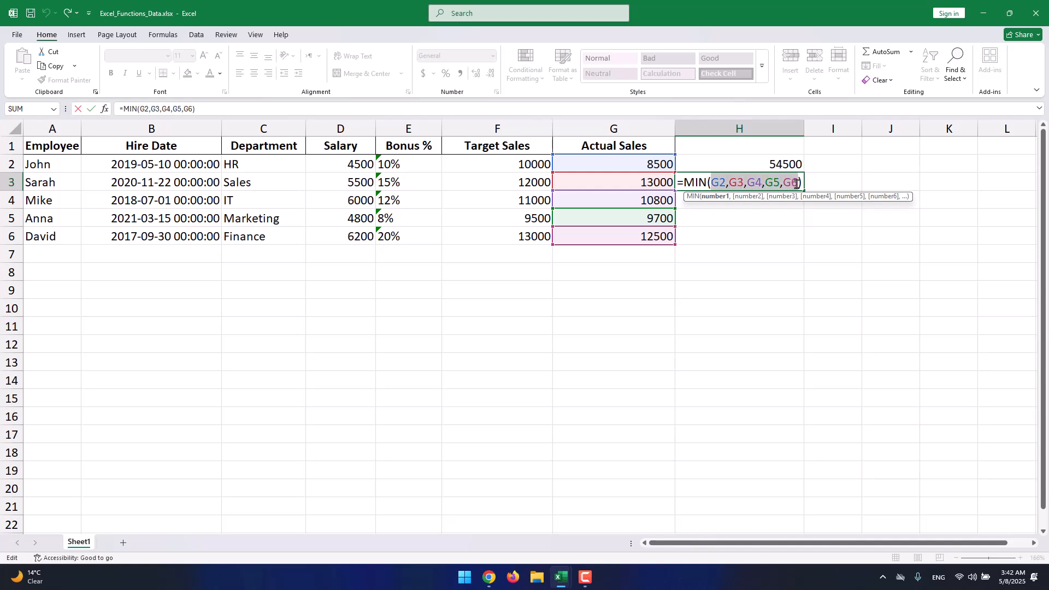
pyautogui.click(714, 204)
pyautogui.click(710, 223)
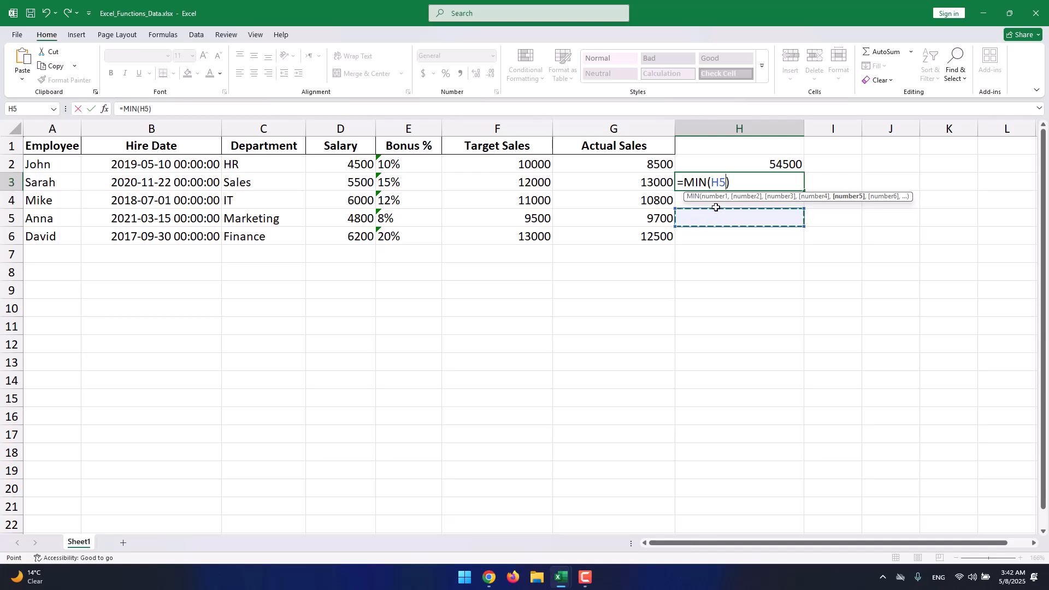
pyautogui.click(716, 207)
pyautogui.hotkey('ctrl', 'z')
pyautogui.hotkey('ctrl', 'z')
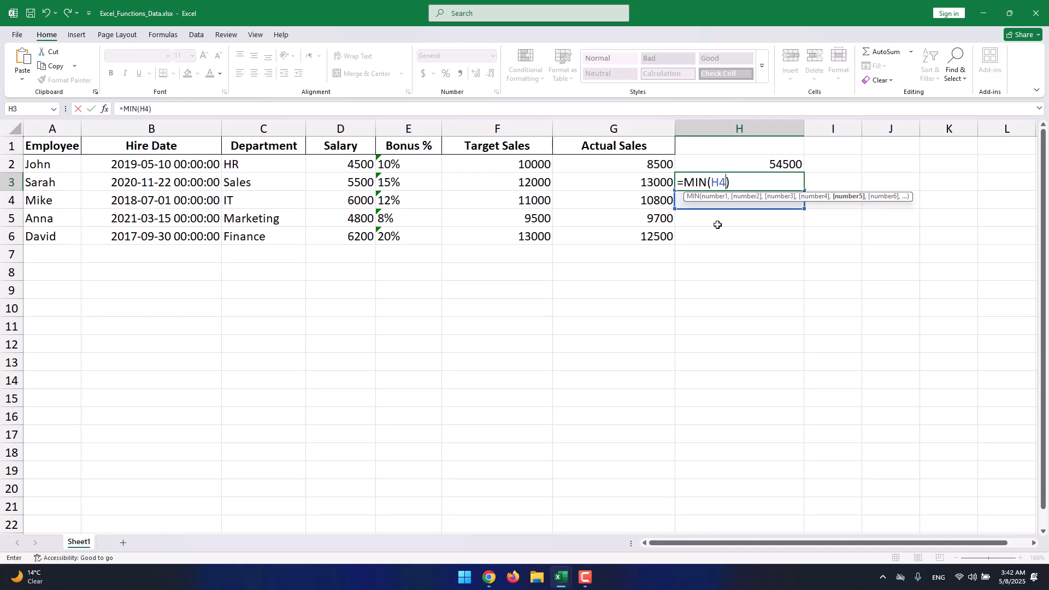
pyautogui.click(716, 224)
pyautogui.press('Return')
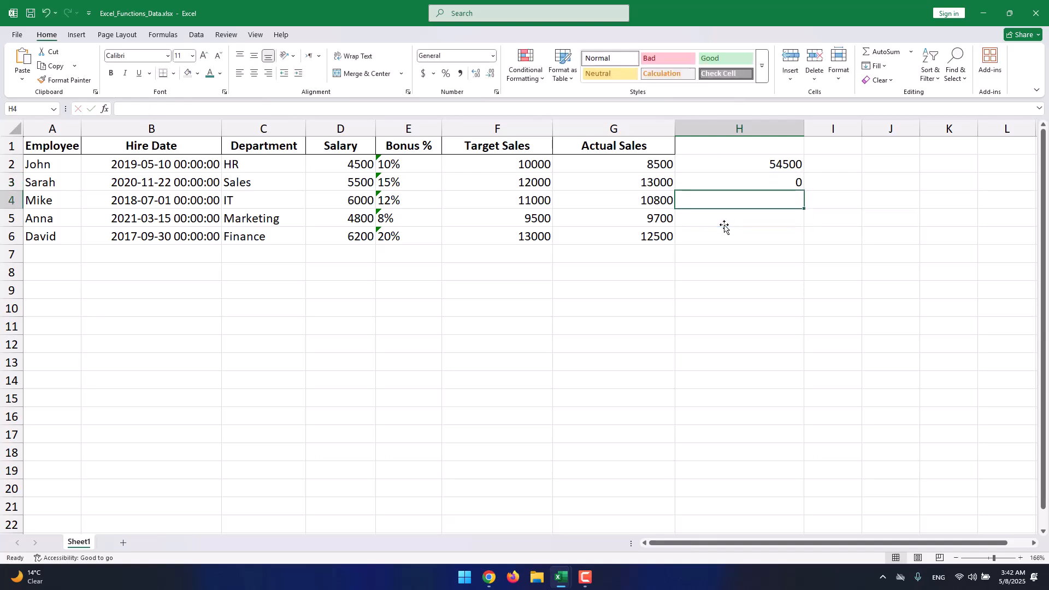
pyautogui.hotkey('ctrl', 'z')
# - Start a MAX formula with empty parentheses in cell H4 and dismiss the formula problem alert
pyautogui.click(731, 205)
pyautogui.write('max')
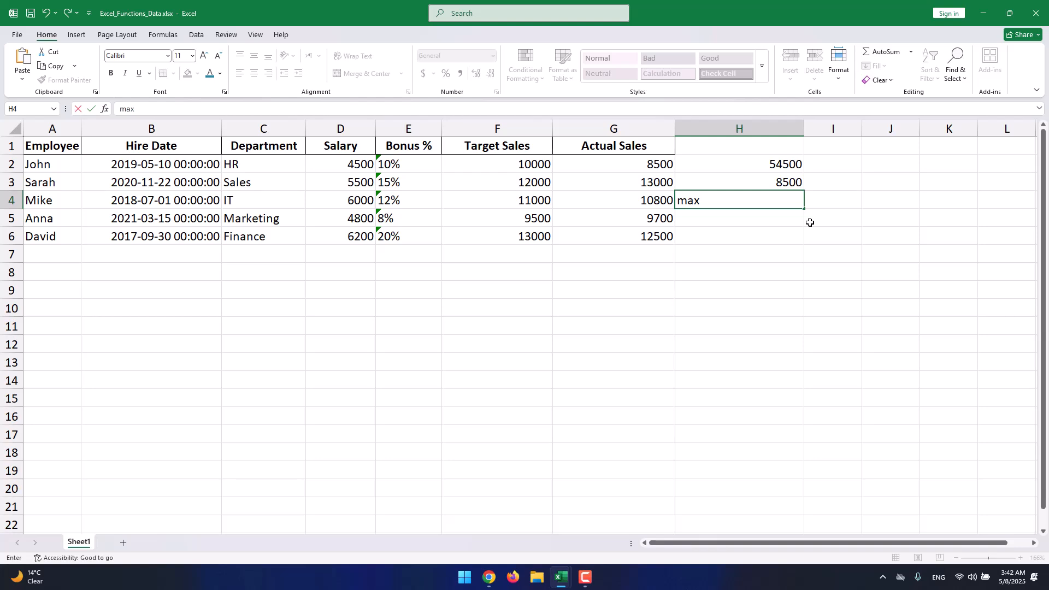
pyautogui.press('BackSpace')
pyautogui.press('BackSpace')
pyautogui.press('BackSpace')
pyautogui.write('=ma')
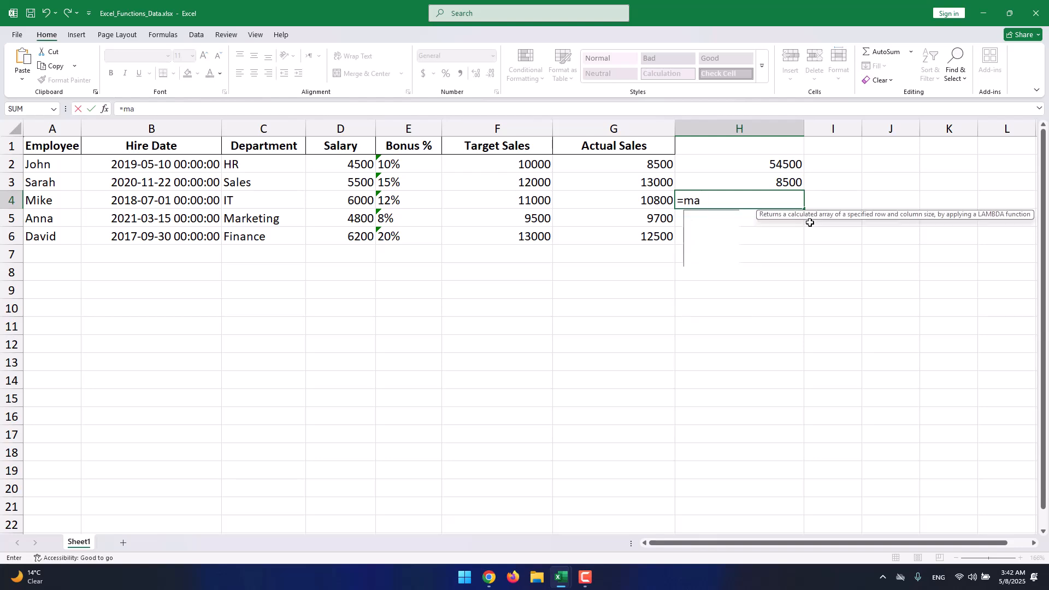
pyautogui.write('x()')
pyautogui.press('Return')
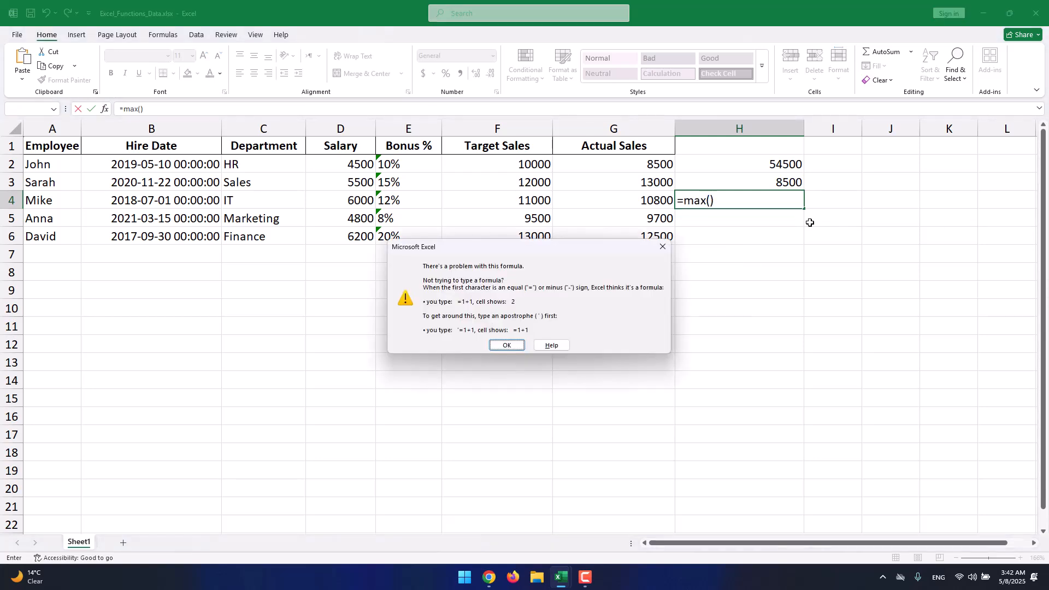
pyautogui.click(495, 348)
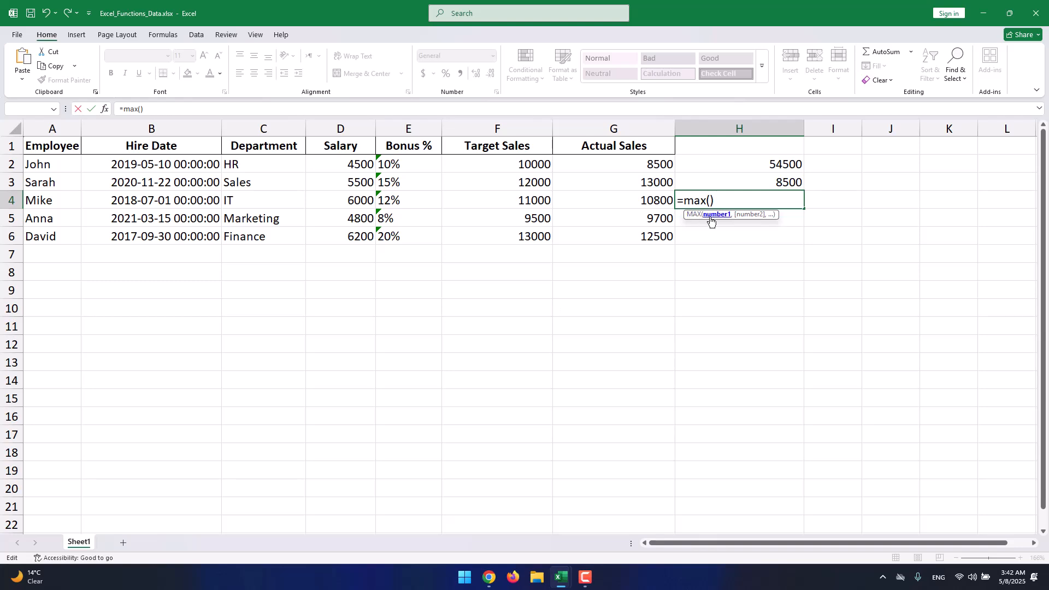
# - Complete the H4 formula as =max(G2,G3,G4,G5,G6) to find the largest Actual Sales value, then review it
pyautogui.write('G2,G3,G4,G5,G6')
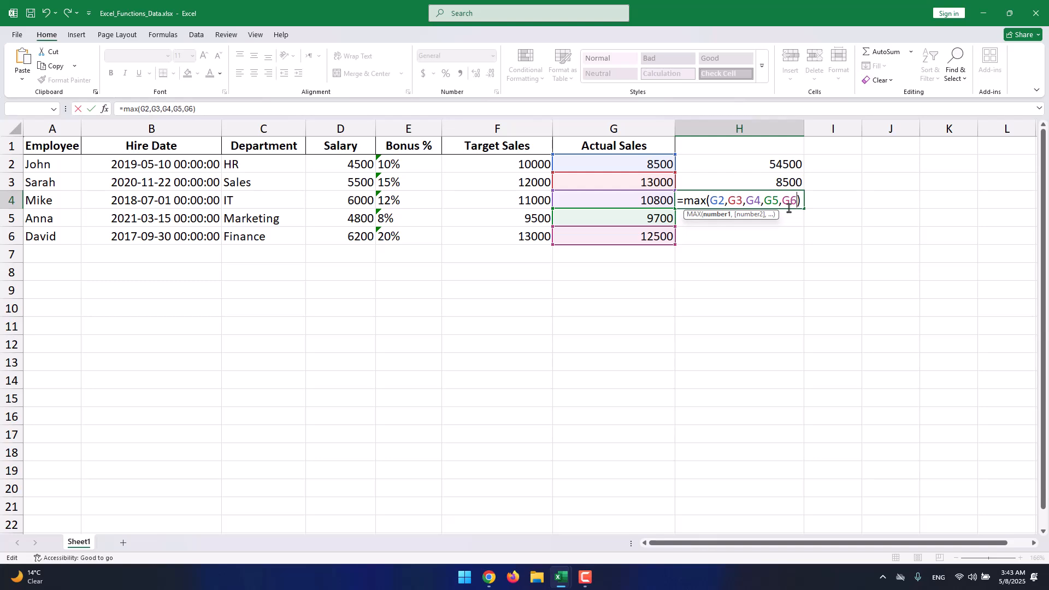
pyautogui.press('Return')
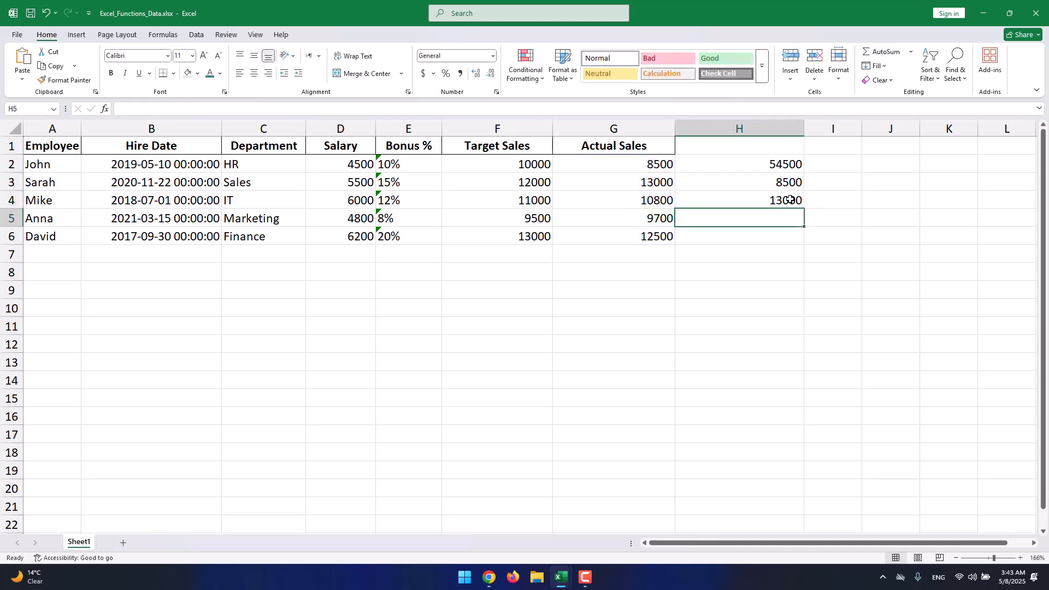
pyautogui.click(787, 200)
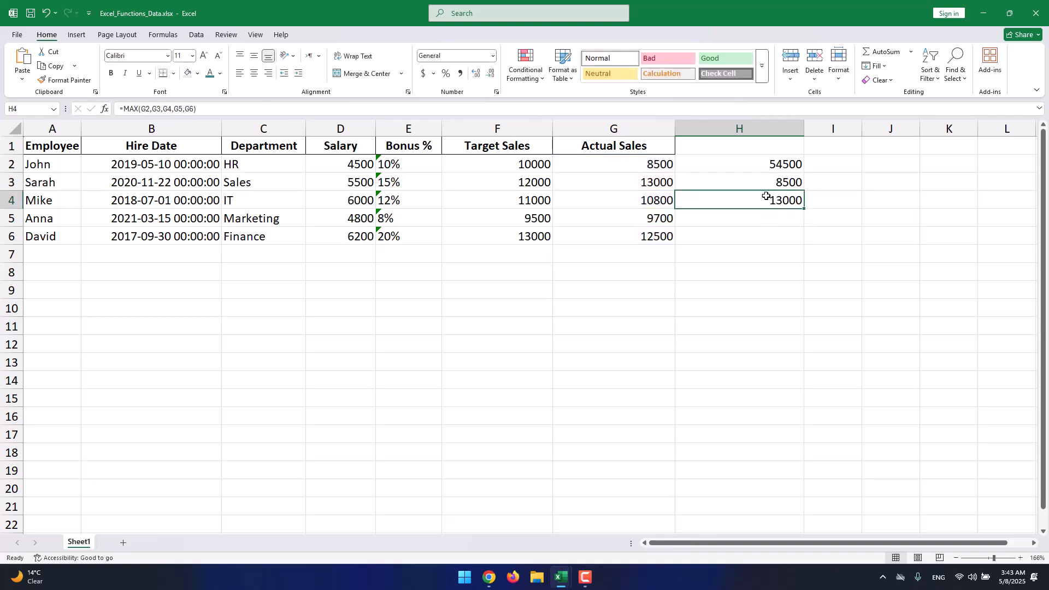
# - Enter =count(G2,G3,G4,G5,G6) in cell H5 to count the Actual Sales values
pyautogui.click(741, 218)
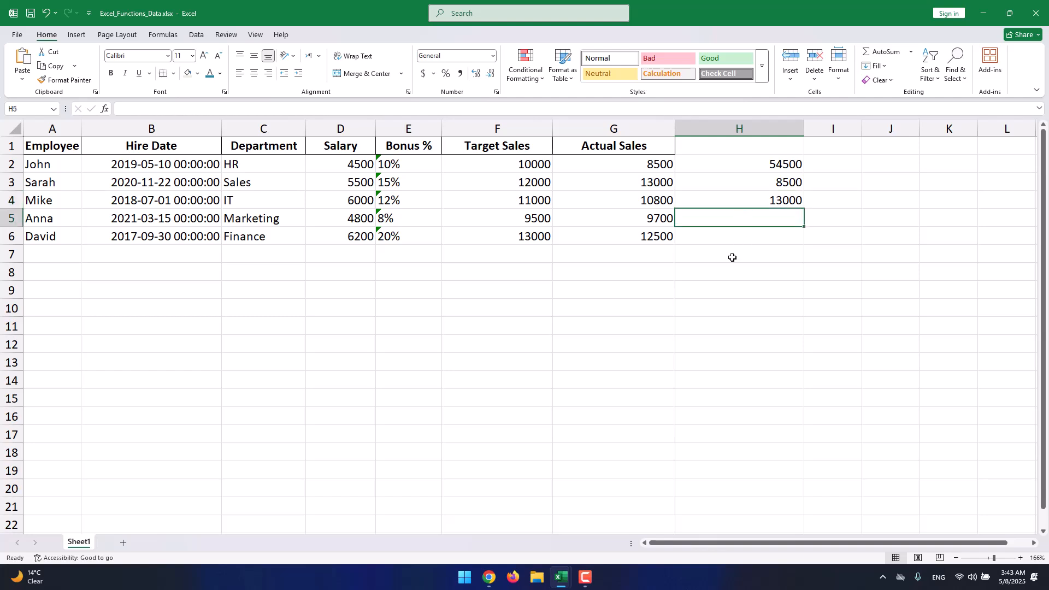
pyautogui.doubleClick(738, 220)
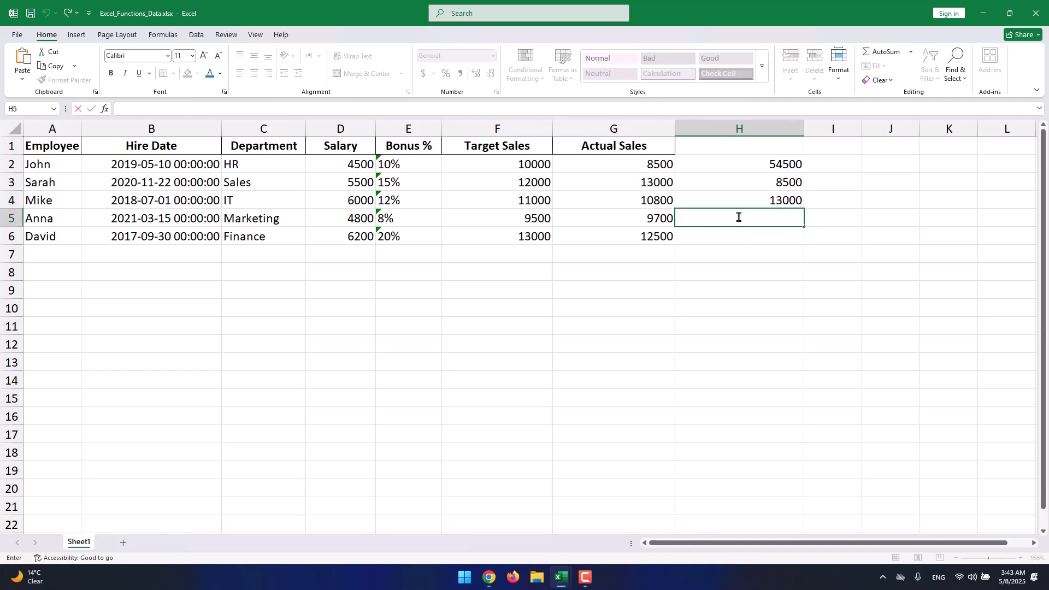
pyautogui.write('=count()')
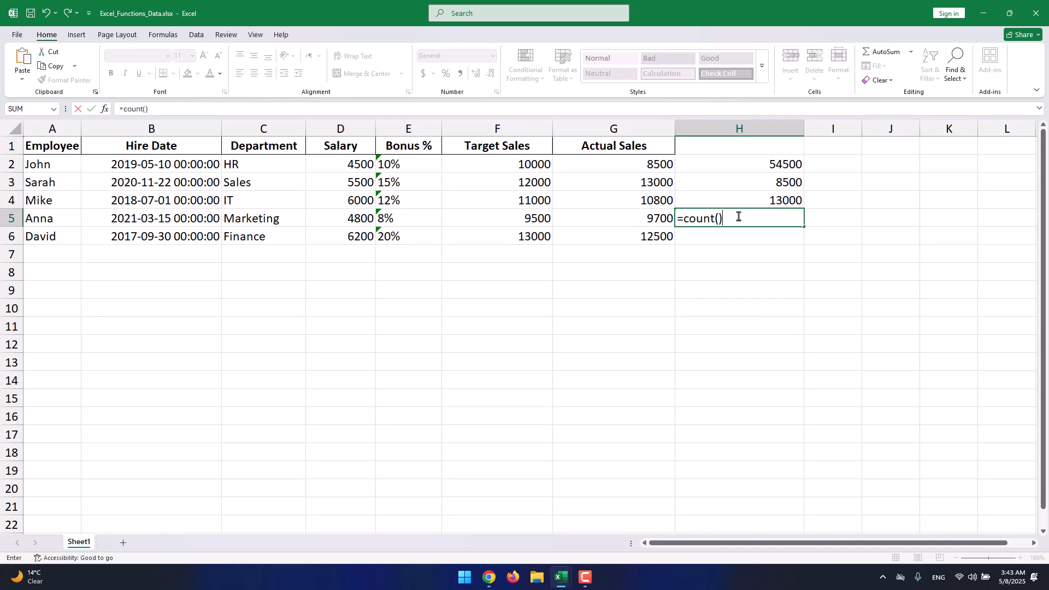
pyautogui.press('Return')
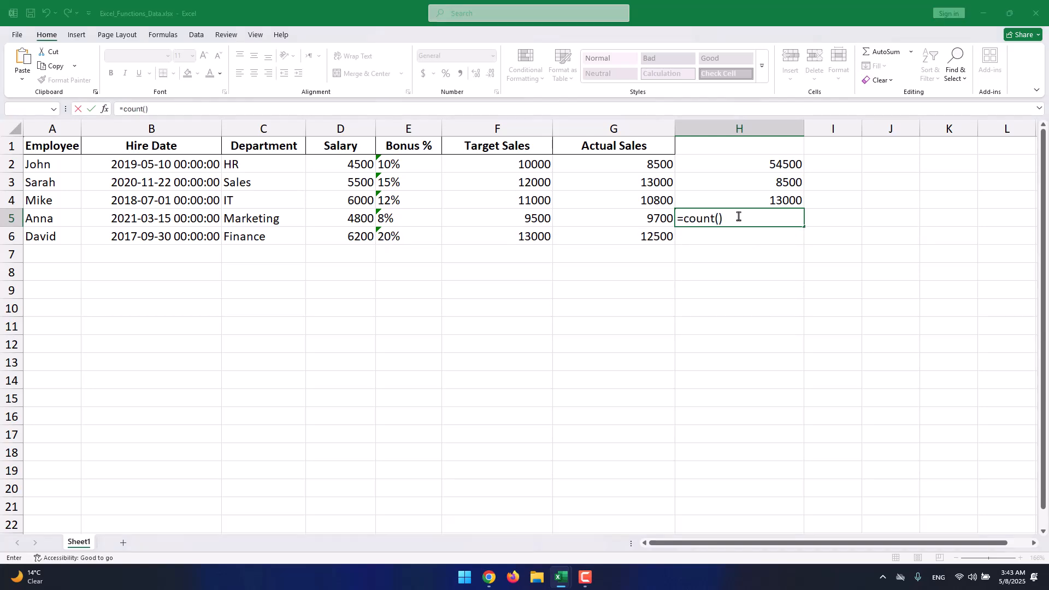
pyautogui.press('Return')
pyautogui.write('G2,G3,G4,G5,G6')
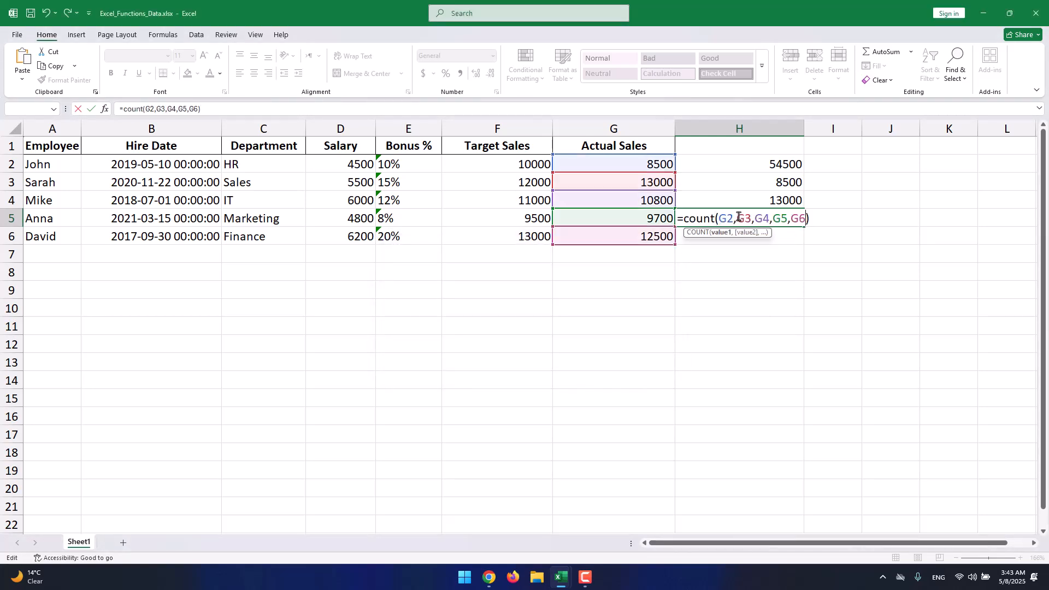
pyautogui.press('Return')
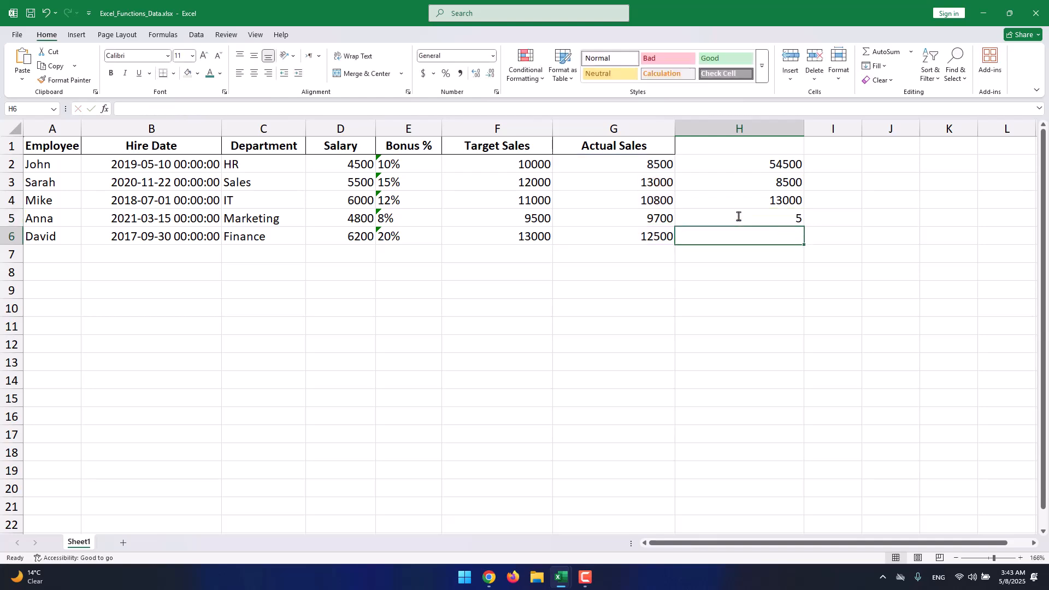
# - Extend the H5 COUNT formula by adding G7 as an extra argument
pyautogui.click(738, 216)
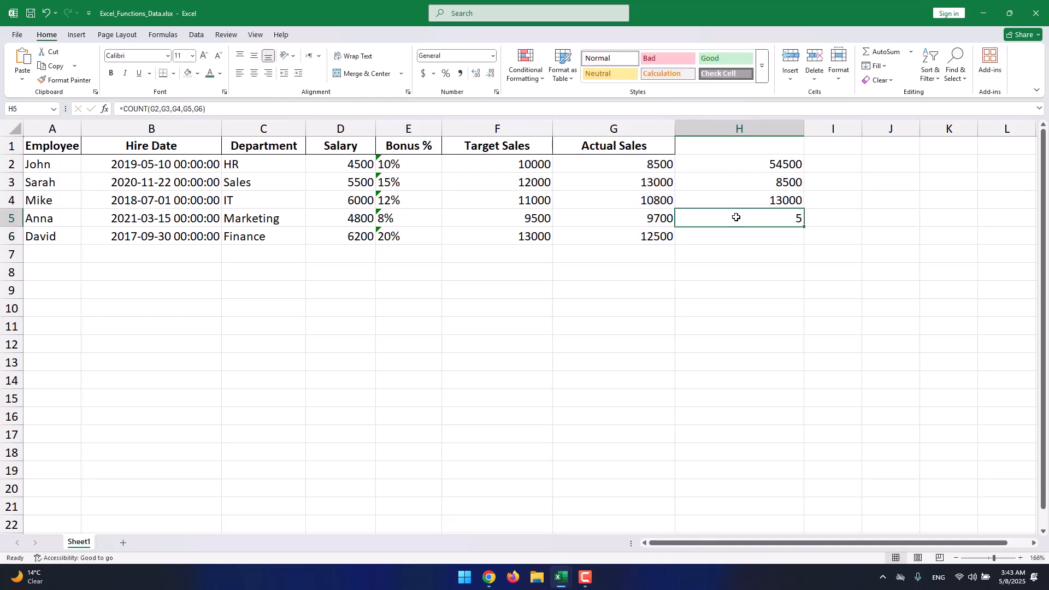
pyautogui.doubleClick(768, 220)
pyautogui.click(811, 218)
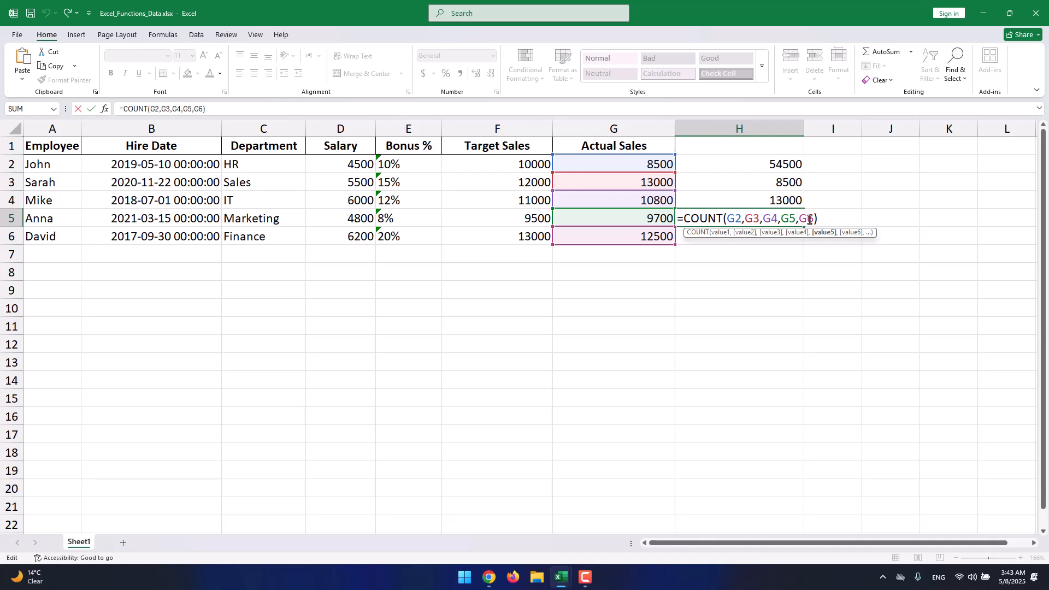
pyautogui.write(', ')
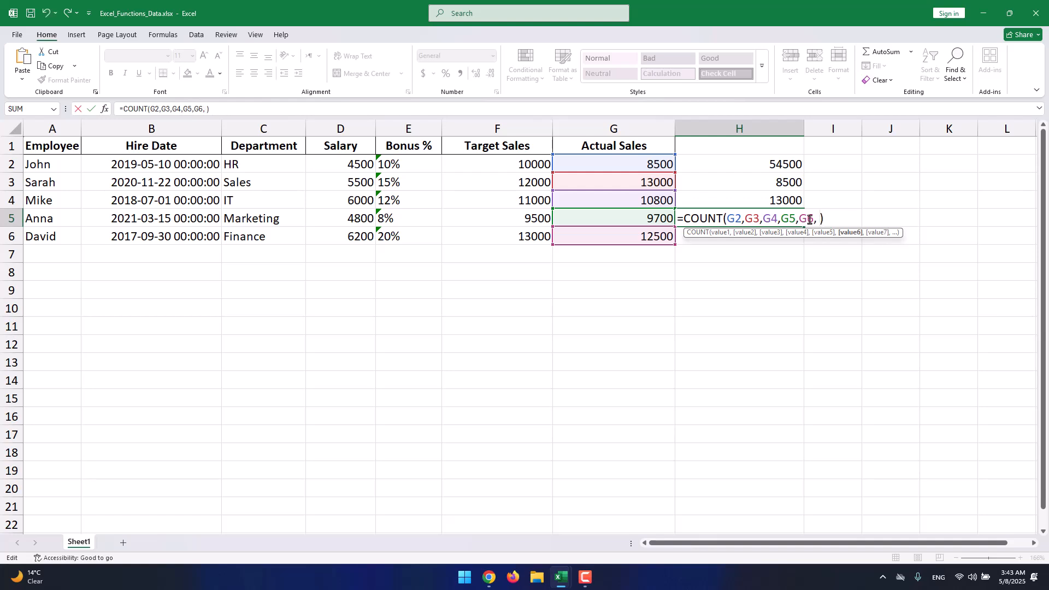
pyautogui.write('G7')
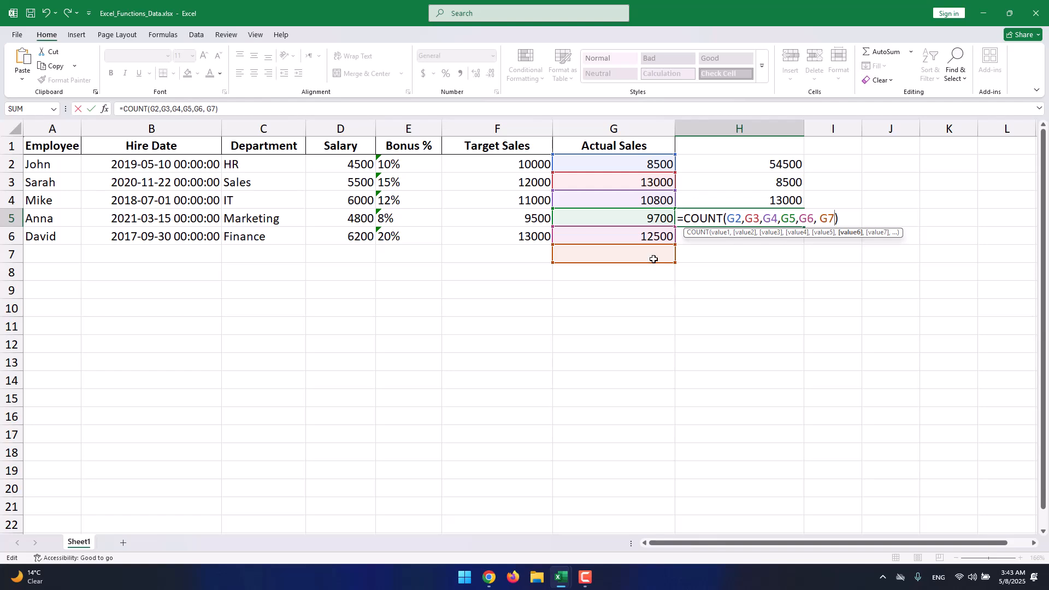
pyautogui.press('Return')
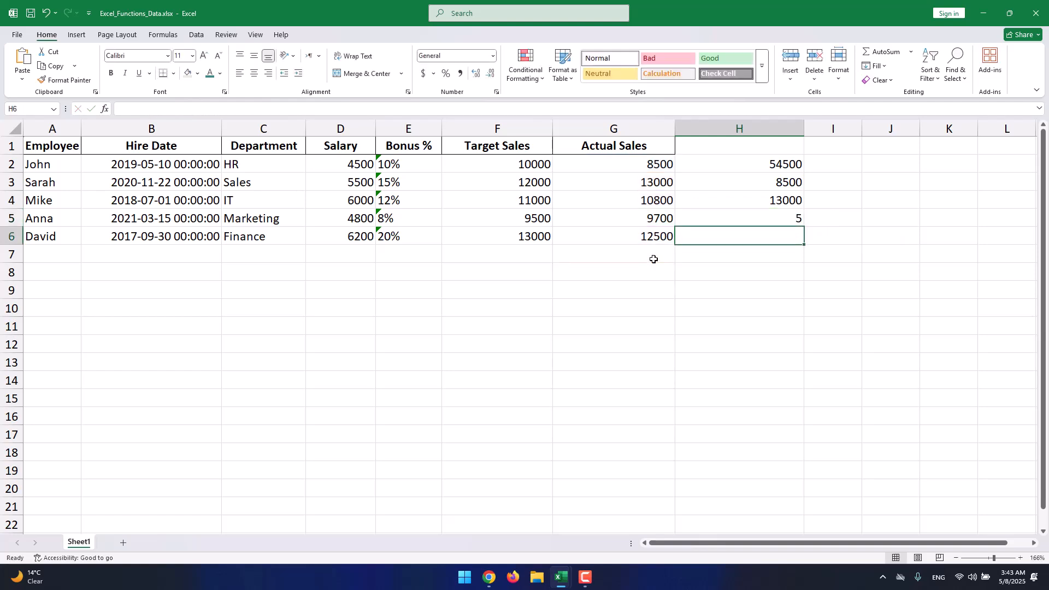
# - Select the Actual Sales range G2:G7 to compare its status bar statistics with the COUNT result in H5
pyautogui.click(713, 219)
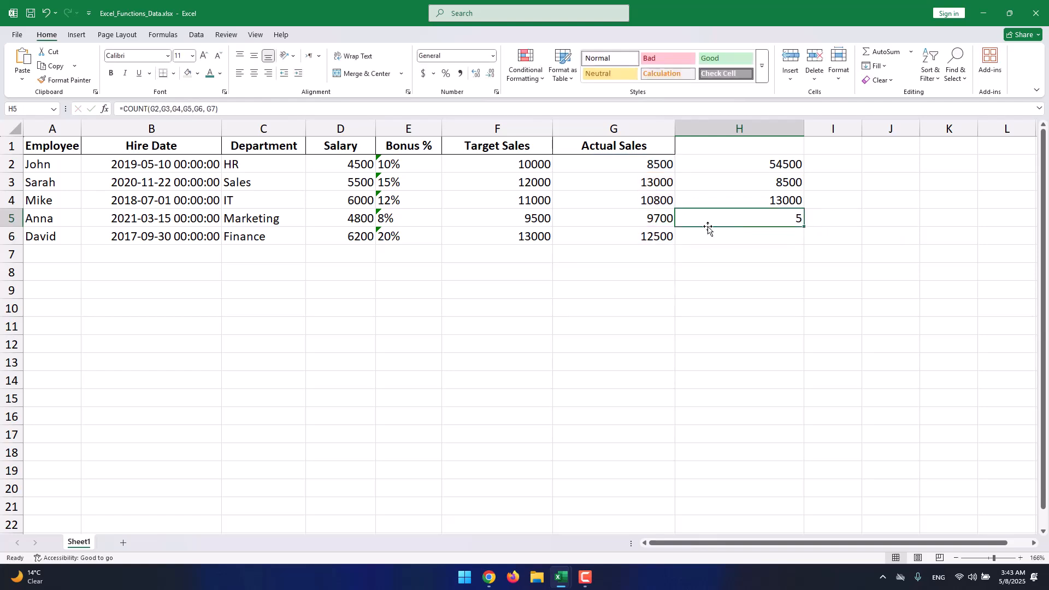
pyautogui.moveTo(622, 164); pyautogui.dragTo(625, 259)
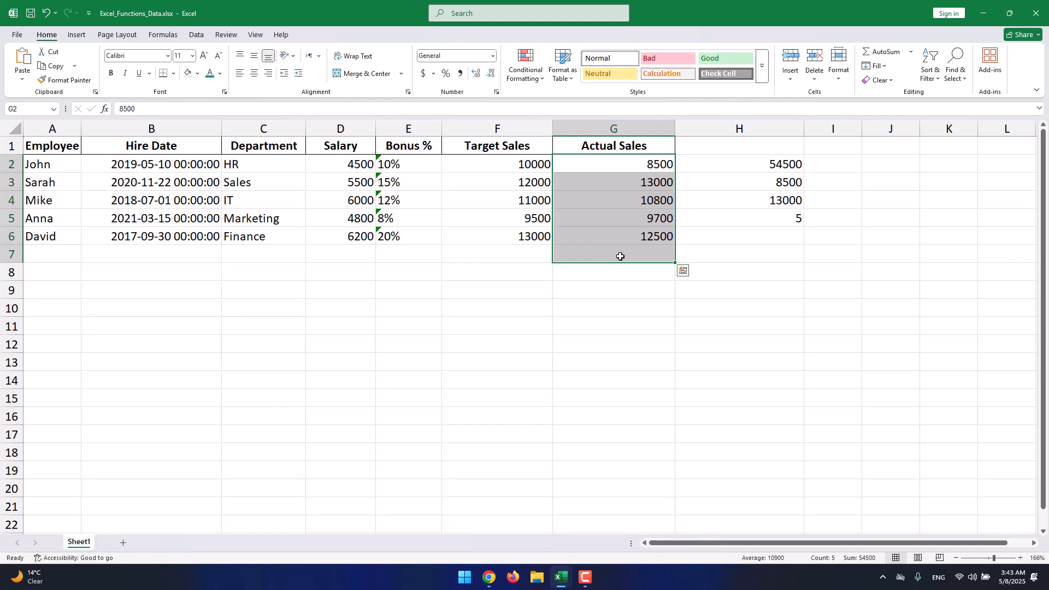
pyautogui.click(798, 223)
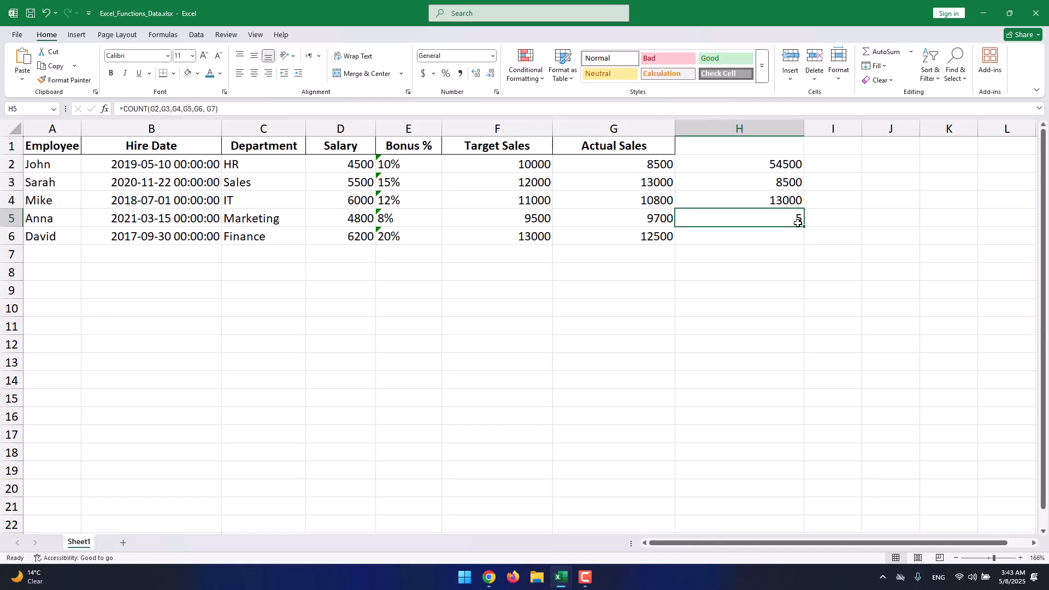
# - Replace the H5 COUNT arguments with the range A1:G6 and review the result
pyautogui.doubleClick(794, 220)
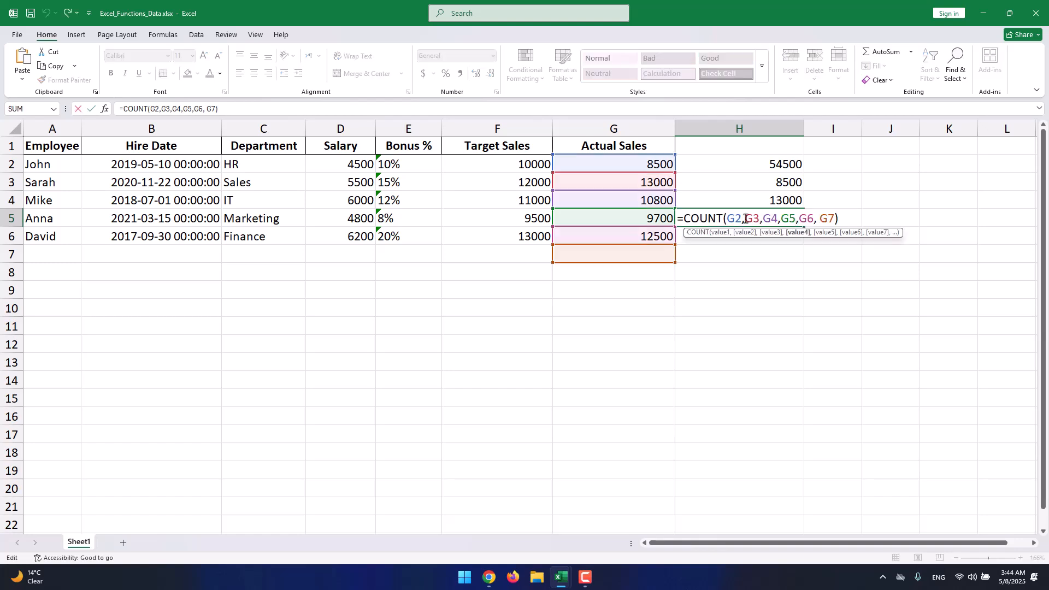
pyautogui.moveTo(727, 220); pyautogui.dragTo(834, 219)
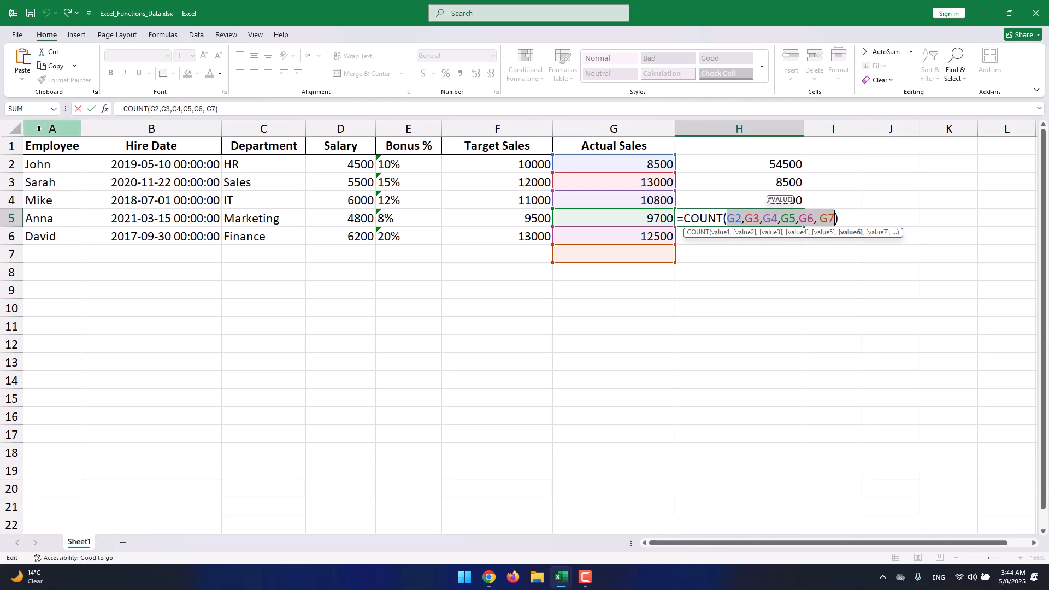
pyautogui.write('A1')
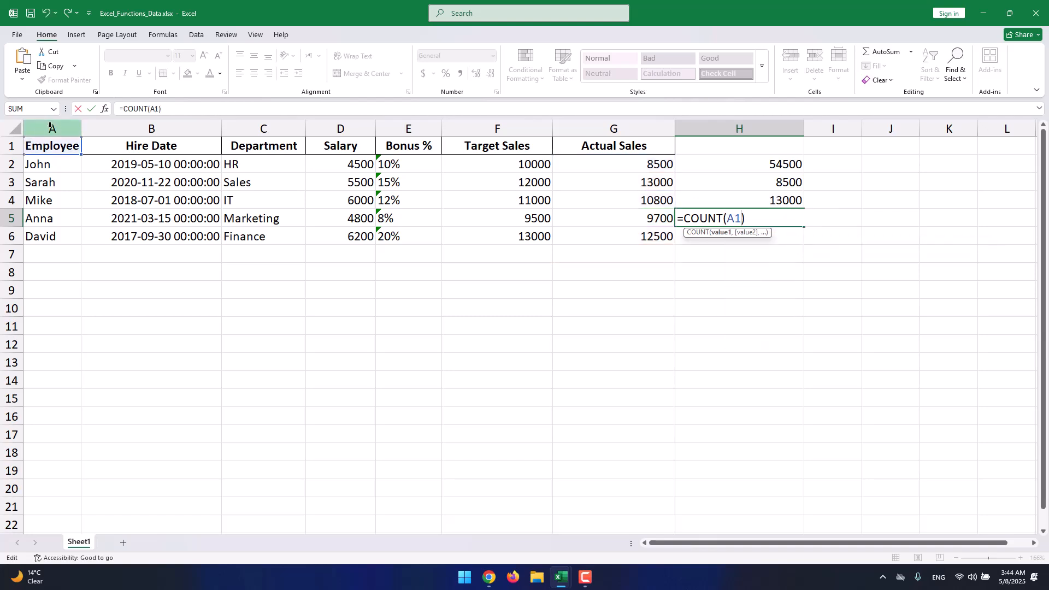
pyautogui.write(':G')
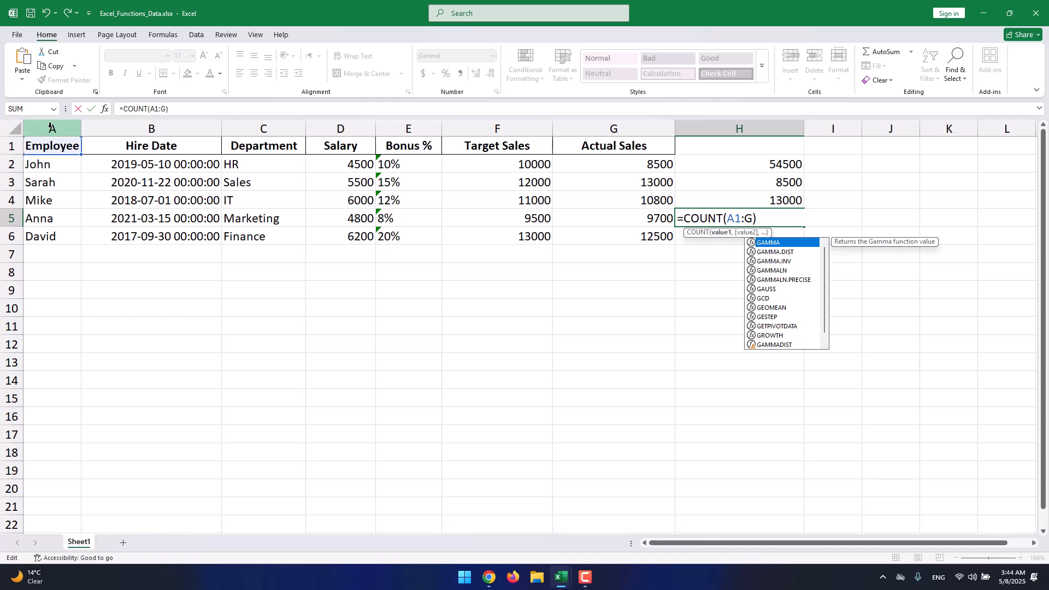
pyautogui.write('6')
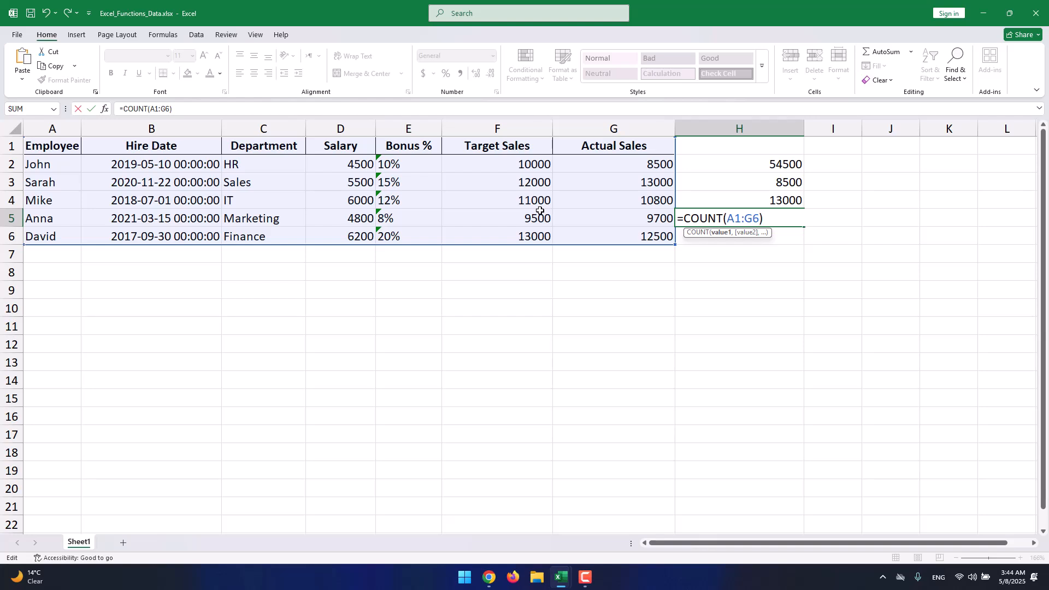
pyautogui.press('Return')
pyautogui.click(746, 222)
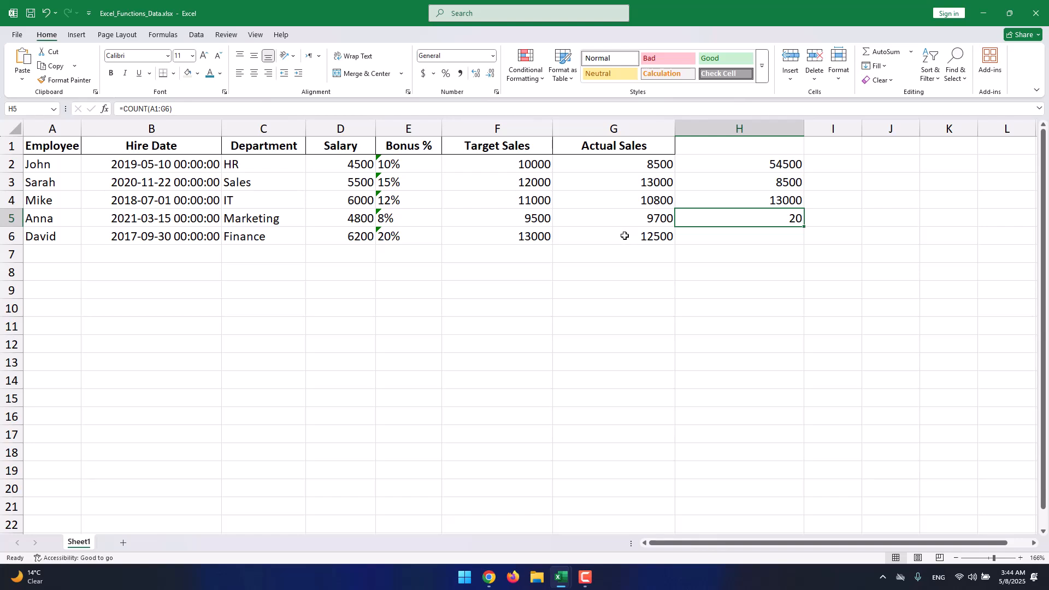
# - Select cells across row 6 to check which table values are numbers counted by the formula
pyautogui.click(598, 236)
pyautogui.click(503, 231)
pyautogui.click(342, 236)
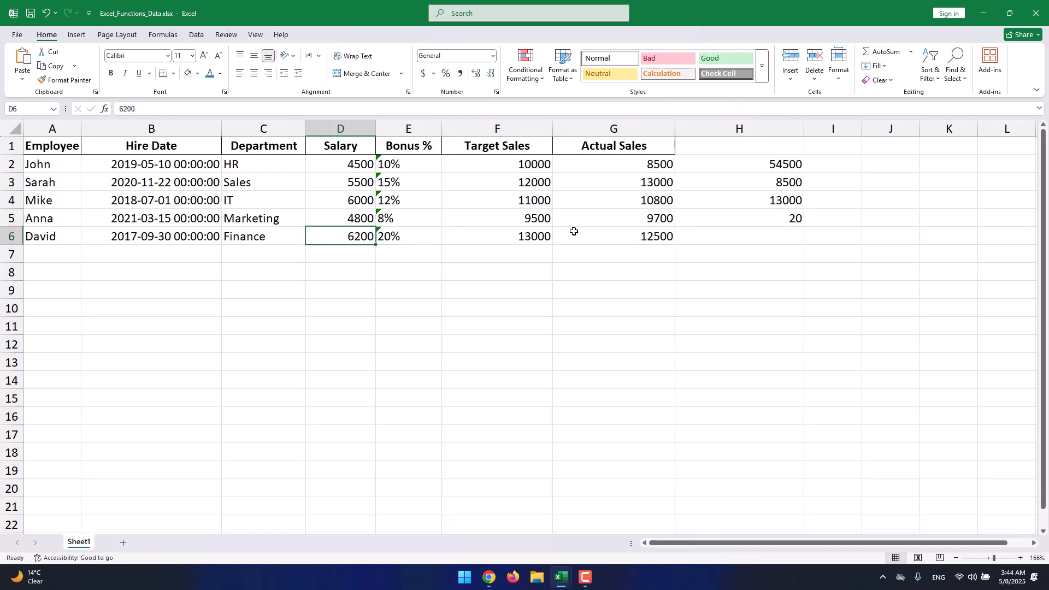
pyautogui.click(404, 230)
pyautogui.click(456, 229)
pyautogui.click(604, 235)
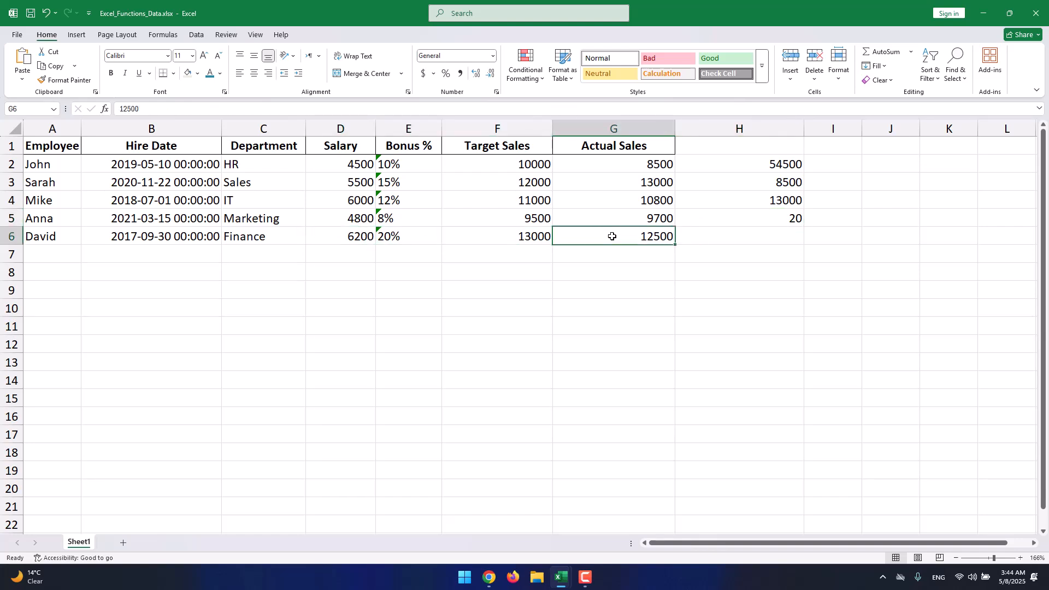
# - Select Actual Sales cells and the numeric table block to compare status bar statistics with the H5 COUNT formula
pyautogui.click(614, 221)
pyautogui.click(617, 198)
pyautogui.click(622, 180)
pyautogui.click(625, 167)
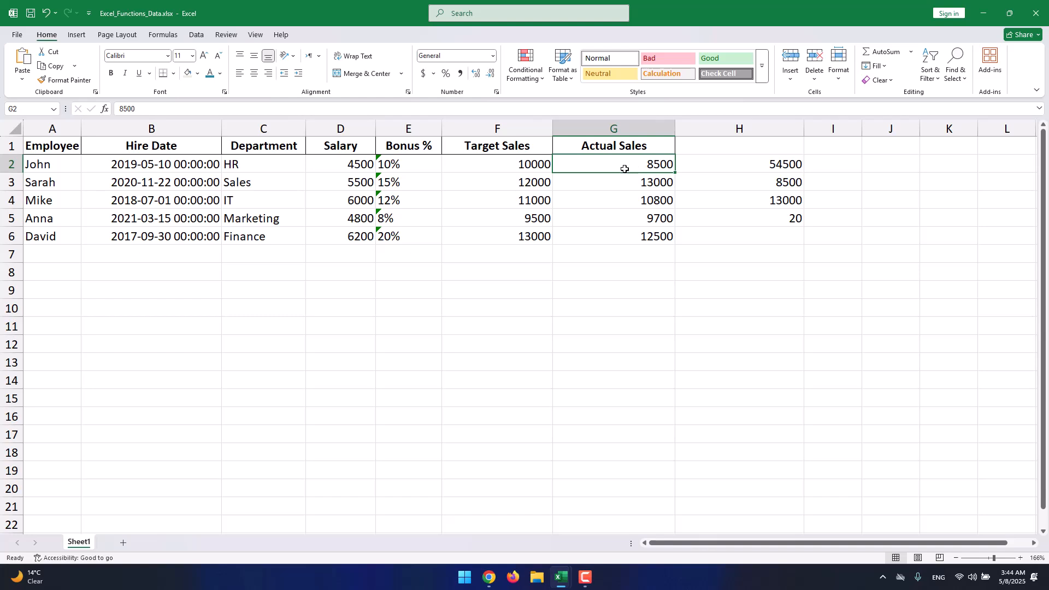
pyautogui.moveTo(625, 166); pyautogui.dragTo(341, 230)
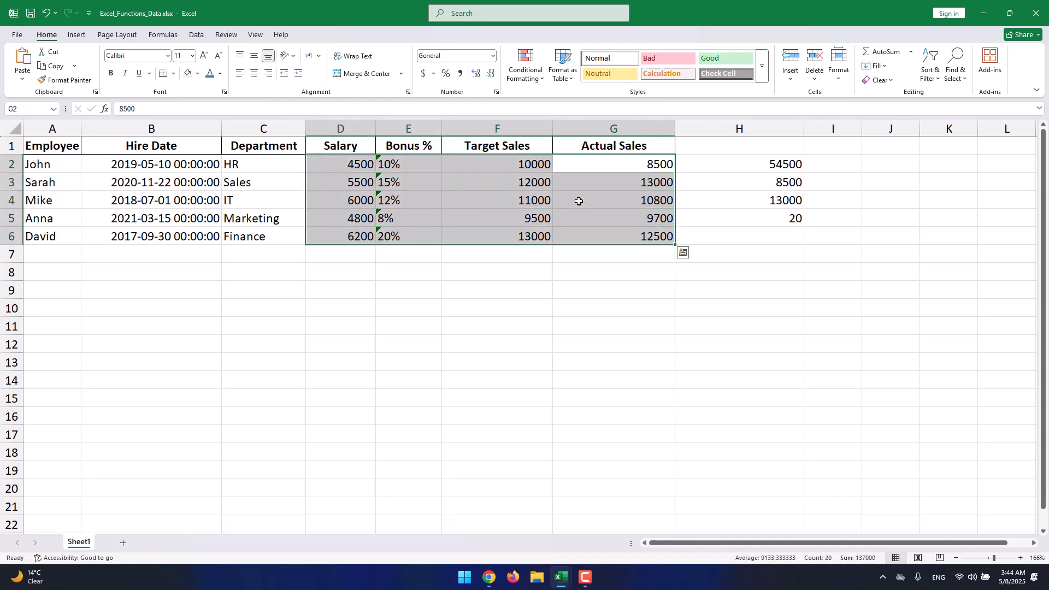
pyautogui.moveTo(623, 147); pyautogui.dragTo(54, 143)
pyautogui.click(116, 166)
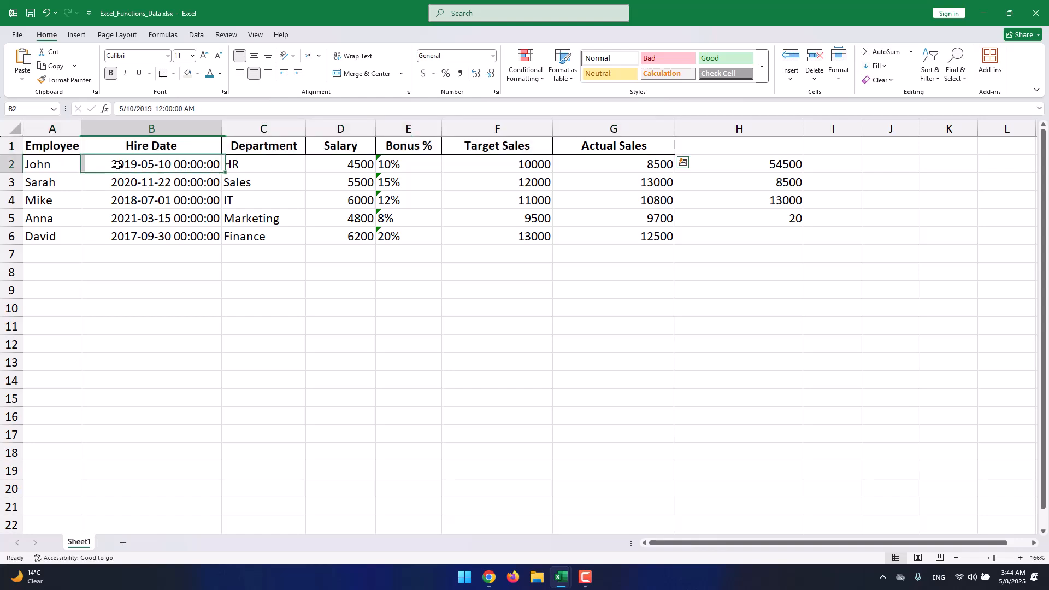
pyautogui.click(766, 219)
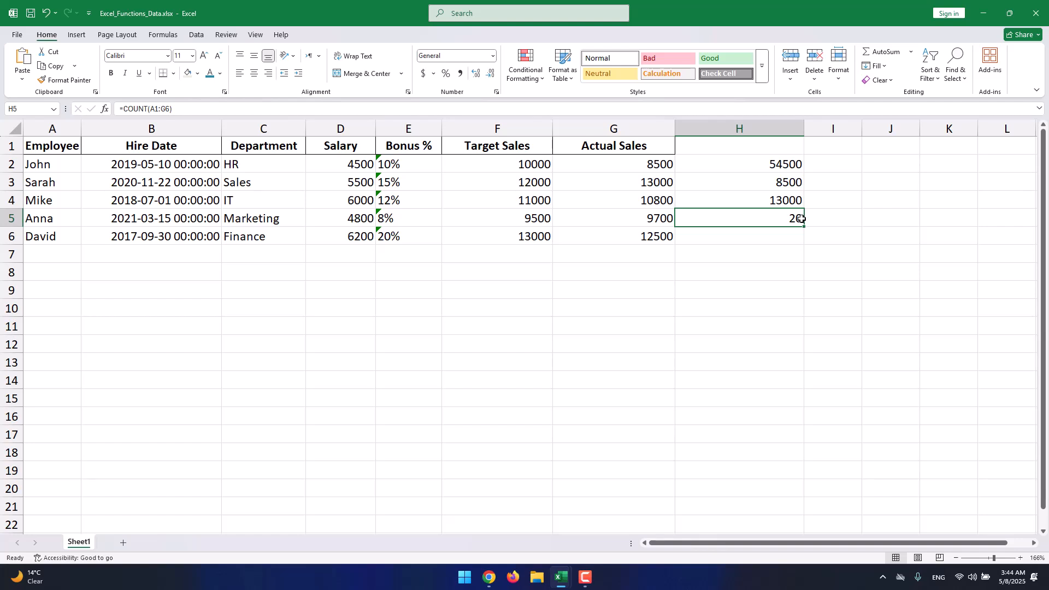
# - Enter =COUNTA(A1:G6) in H6 to count all non-empty cells of the table
pyautogui.click(730, 235)
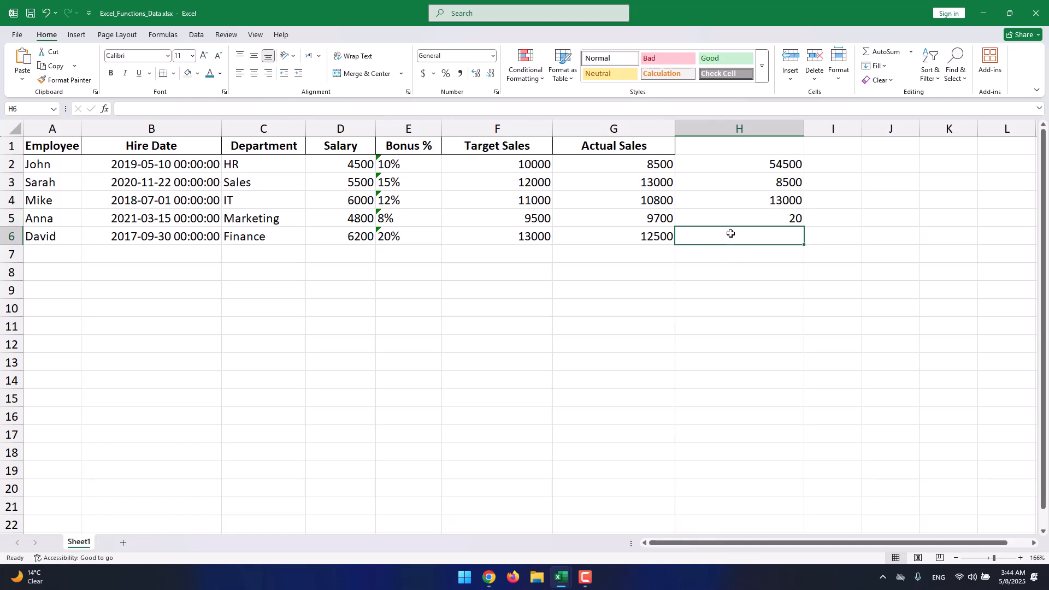
pyautogui.write('counta')
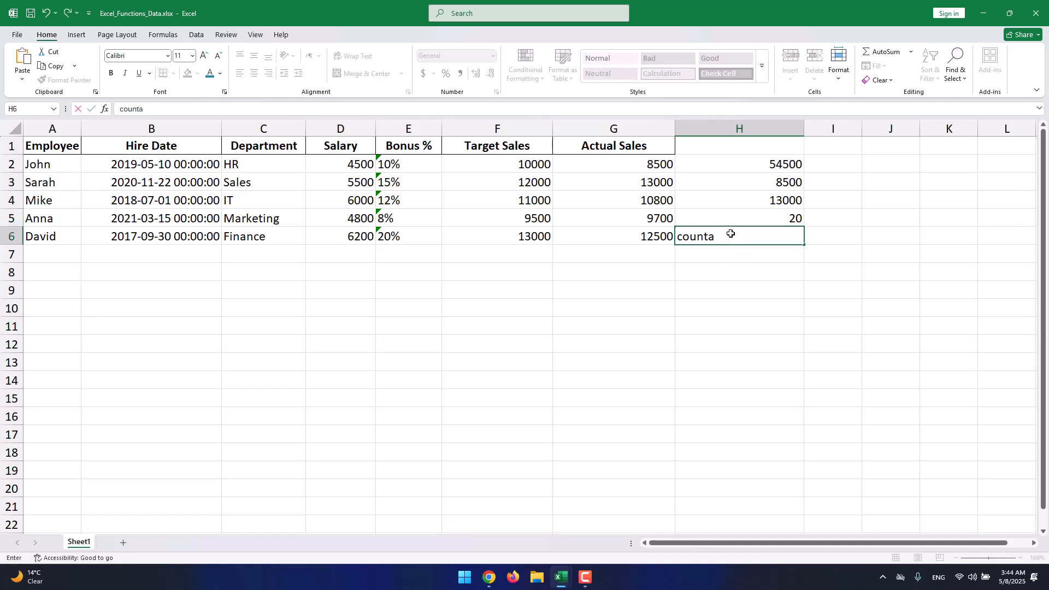
pyautogui.press('BackSpace')
pyautogui.press('BackSpace')
pyautogui.press('BackSpace')
pyautogui.press('BackSpace')
pyautogui.press('BackSpace')
pyautogui.press('BackSpace')
pyautogui.write('=')
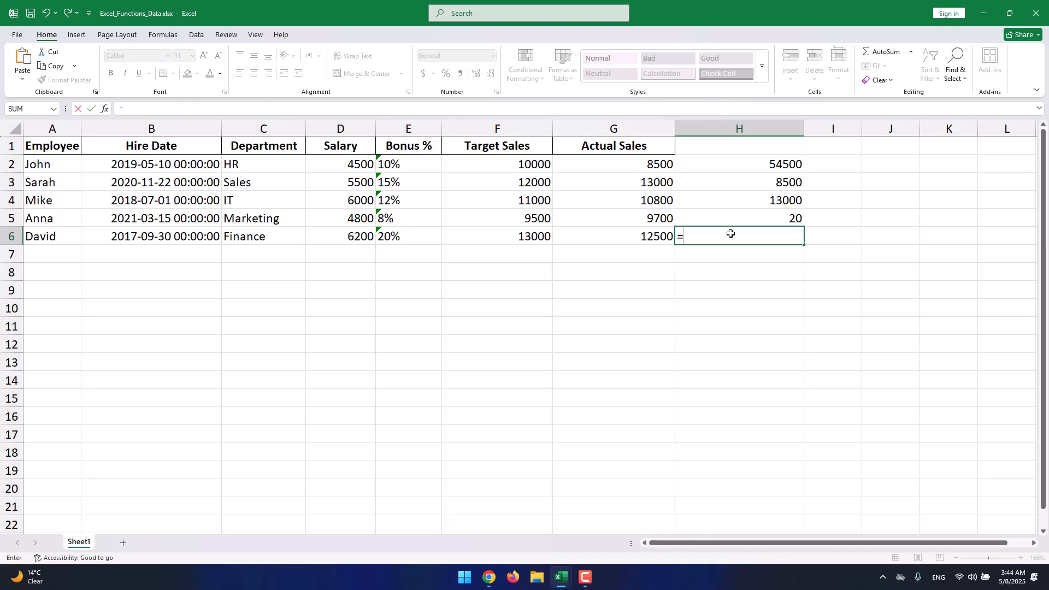
pyautogui.write('counta()')
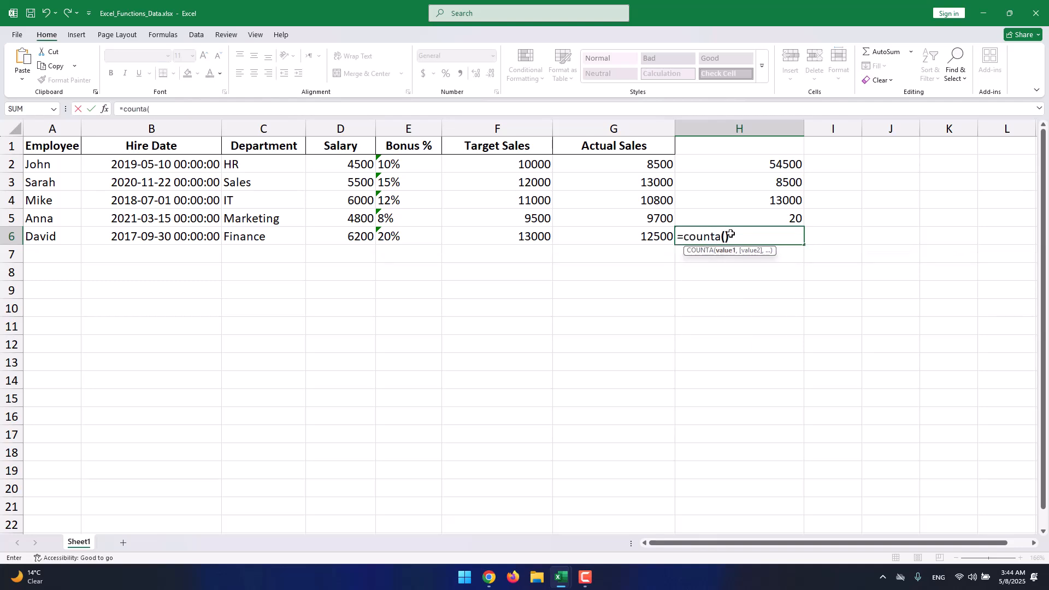
pyautogui.press('BackSpace')
pyautogui.write('A')
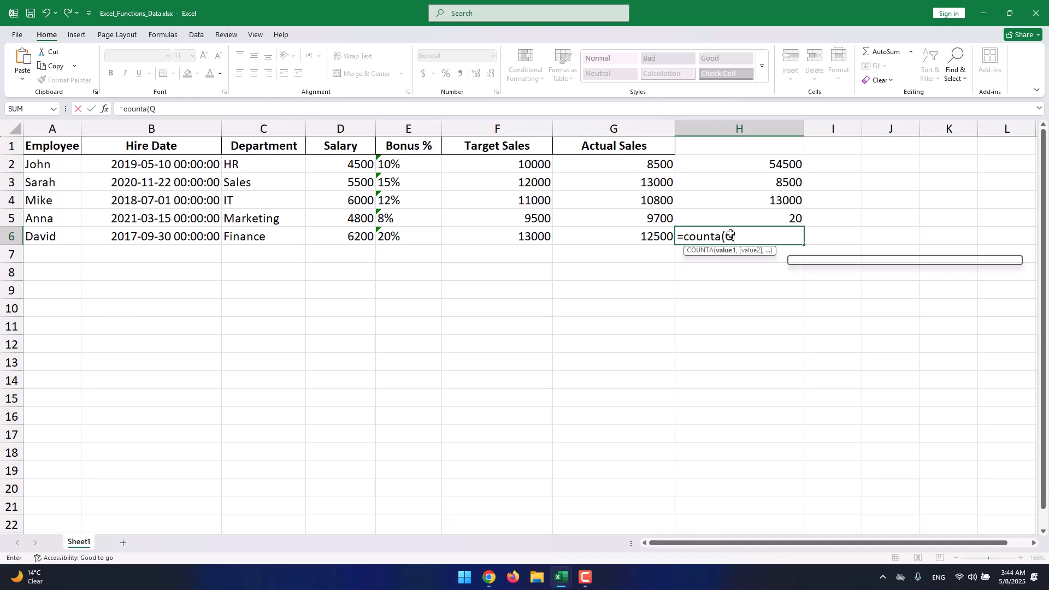
pyautogui.press('BackSpace')
pyautogui.write('A1')
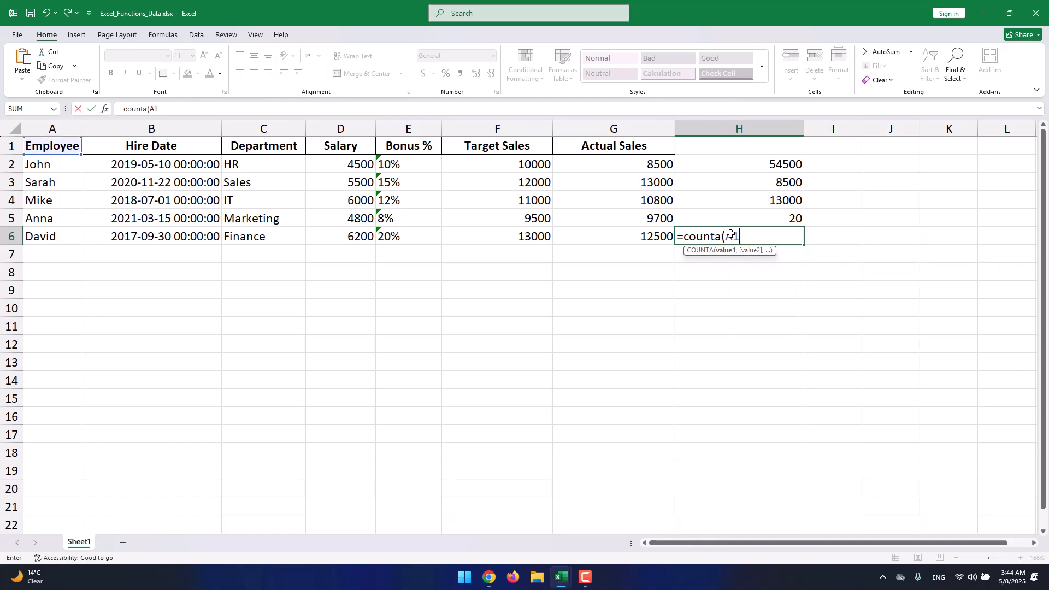
pyautogui.write(',')
pyautogui.press('BackSpace')
pyautogui.write(':G6')
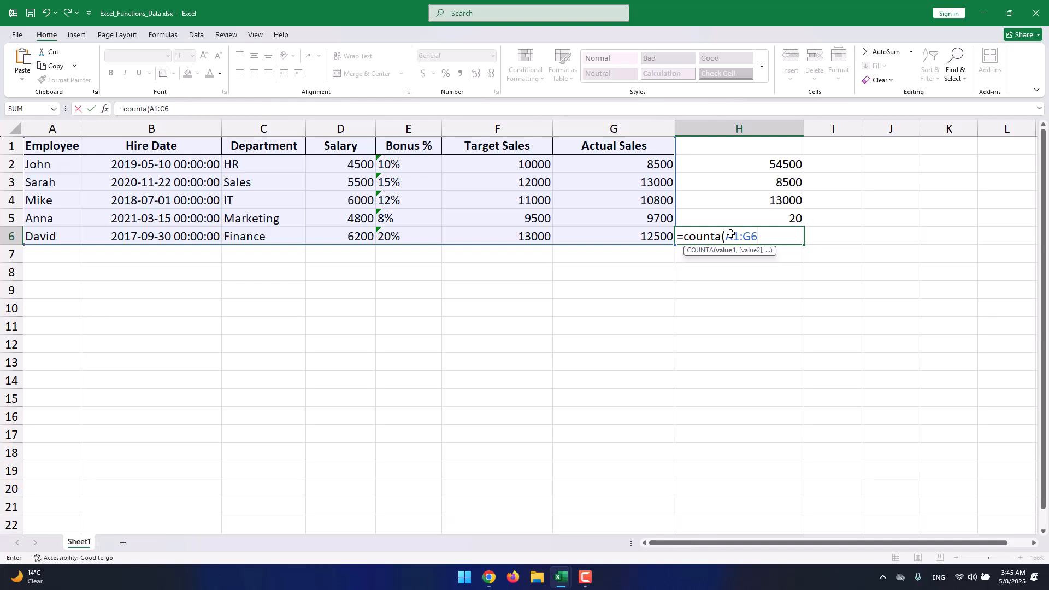
pyautogui.write(')')
pyautogui.press('Return')
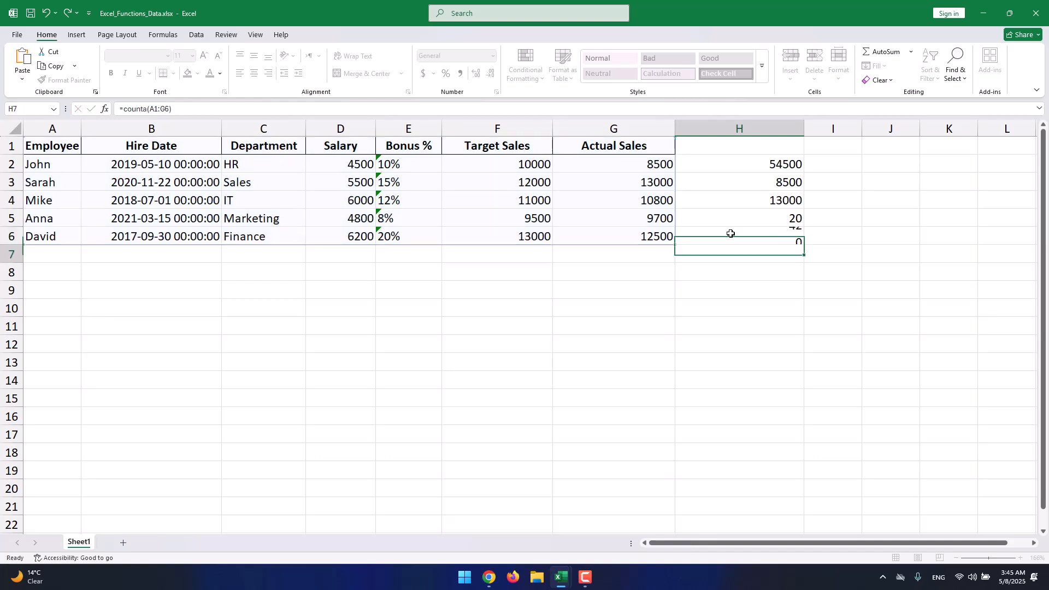
# - Inspect the header and table cells to compare the H6 COUNTA result with the H5 COUNT result
pyautogui.click(735, 242)
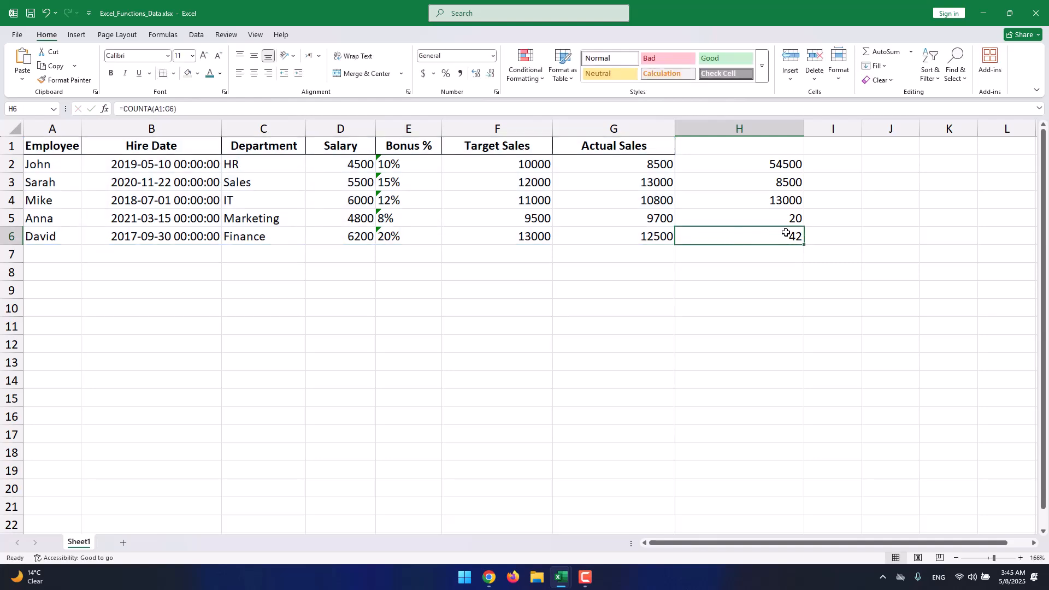
pyautogui.moveTo(653, 144); pyautogui.dragTo(181, 220)
pyautogui.click(55, 150)
pyautogui.click(116, 146)
pyautogui.click(246, 146)
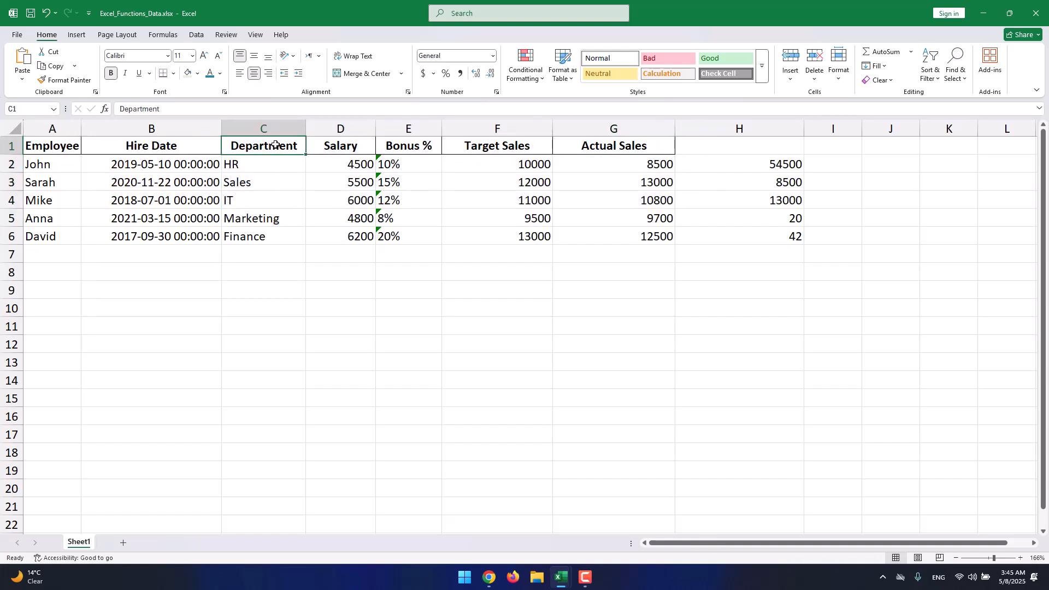
pyautogui.click(344, 148)
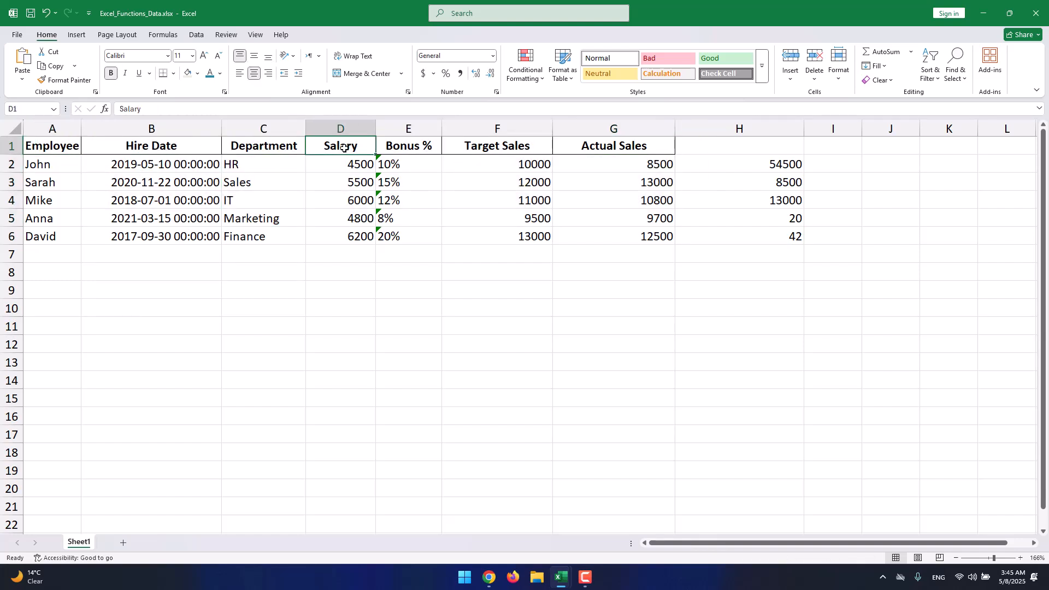
pyautogui.click(692, 218)
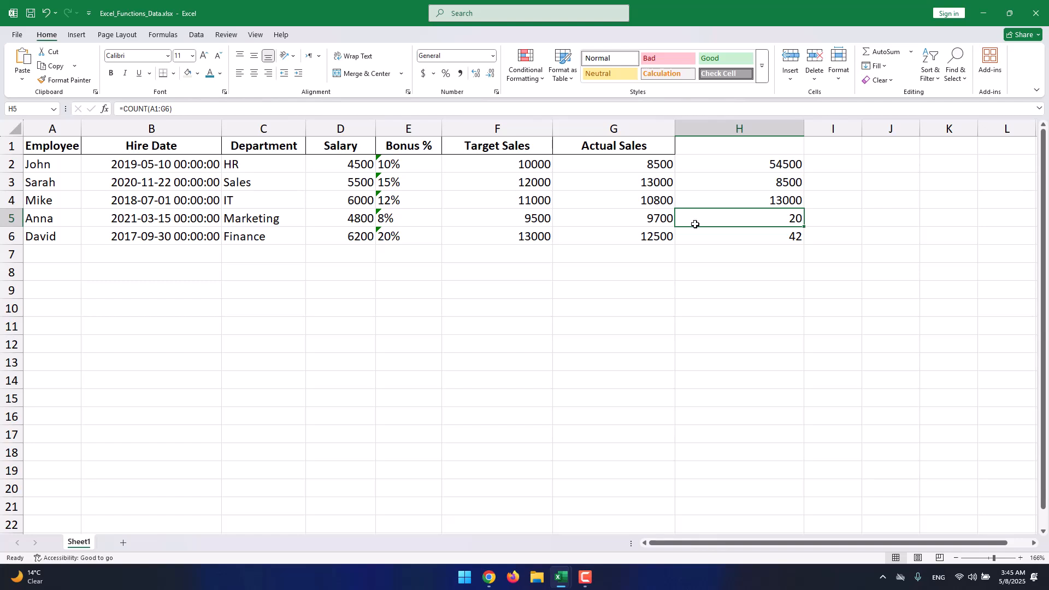
pyautogui.click(591, 584)
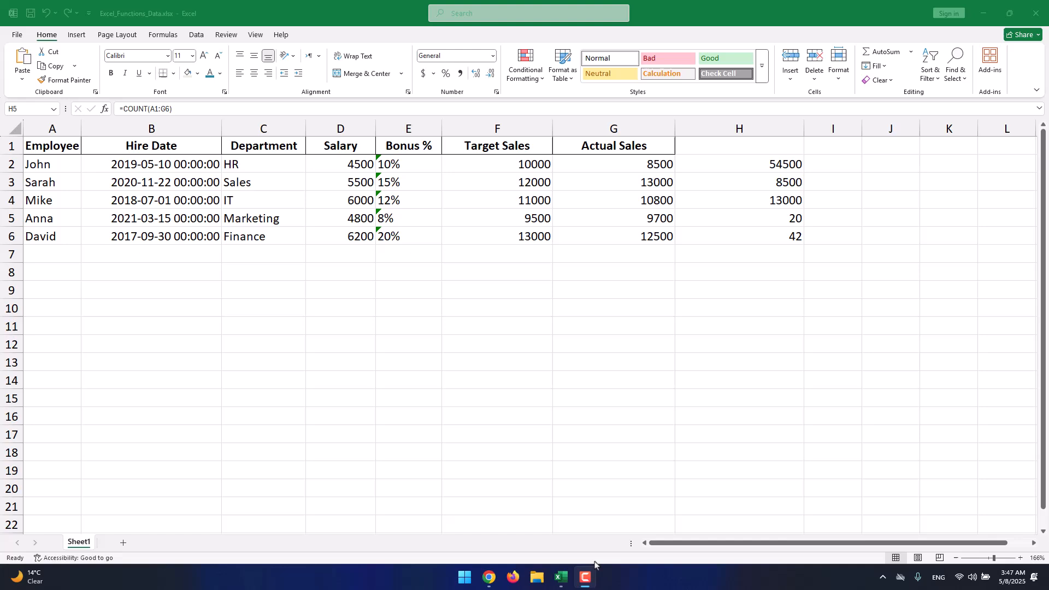
pyautogui.click(621, 325)
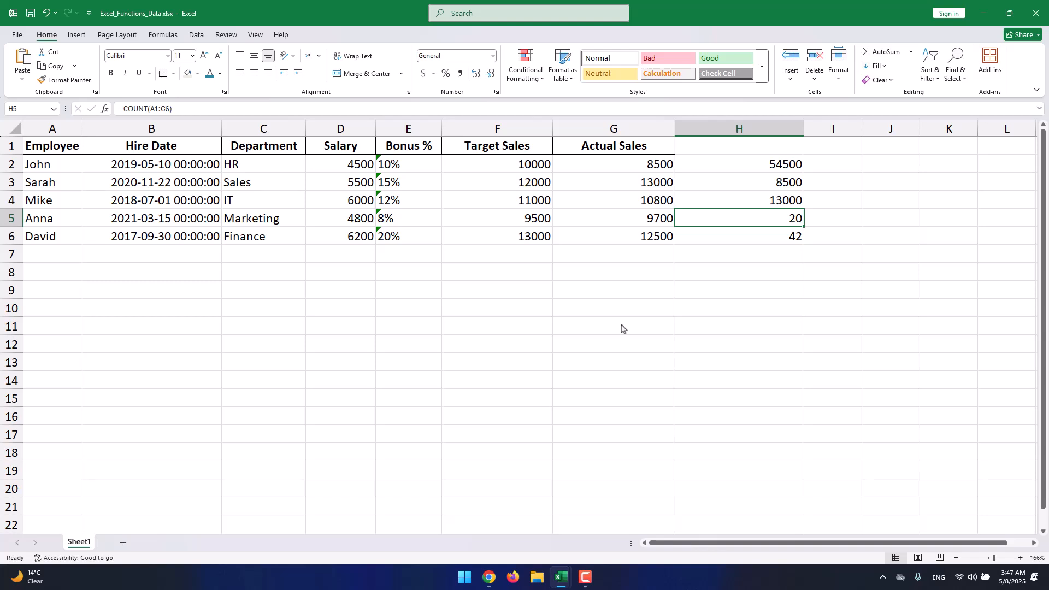
pyautogui.click(691, 255)
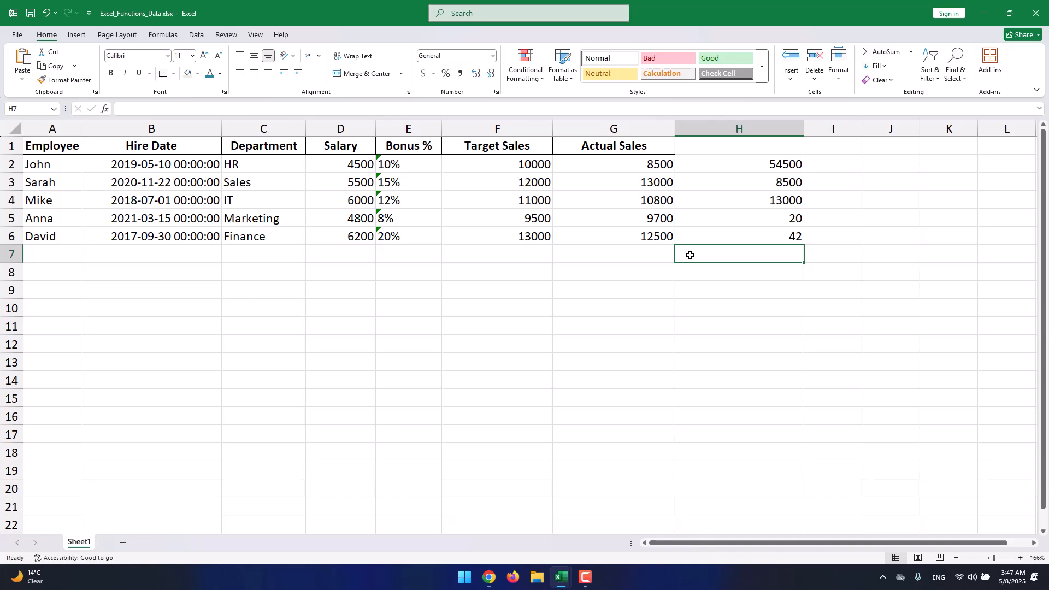
# - Enter =AVERAGE(G2:G6) in G7 to average the Actual Sales values
pyautogui.click(622, 253)
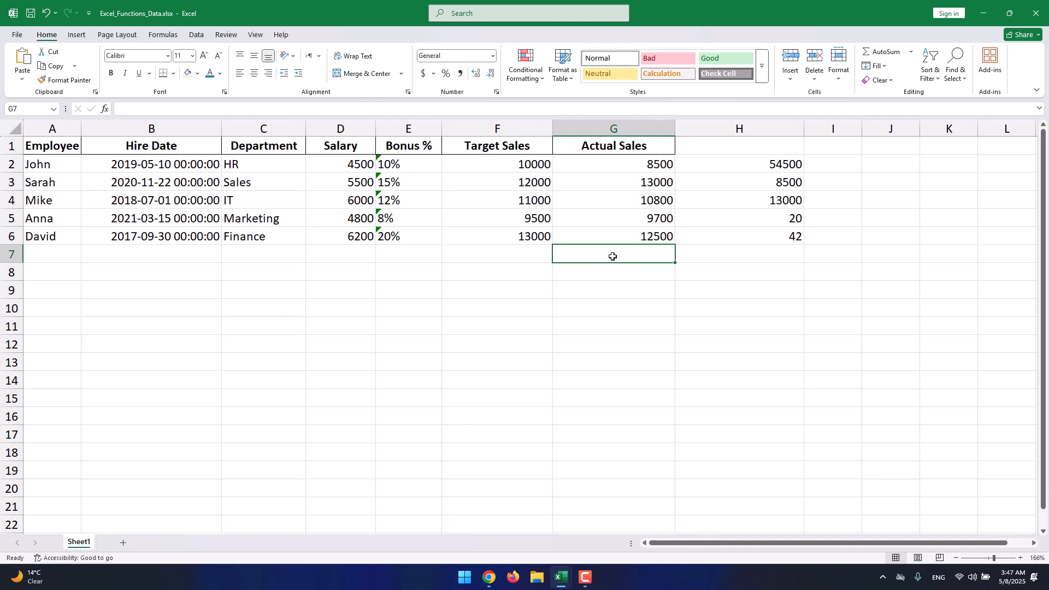
pyautogui.write('=av')
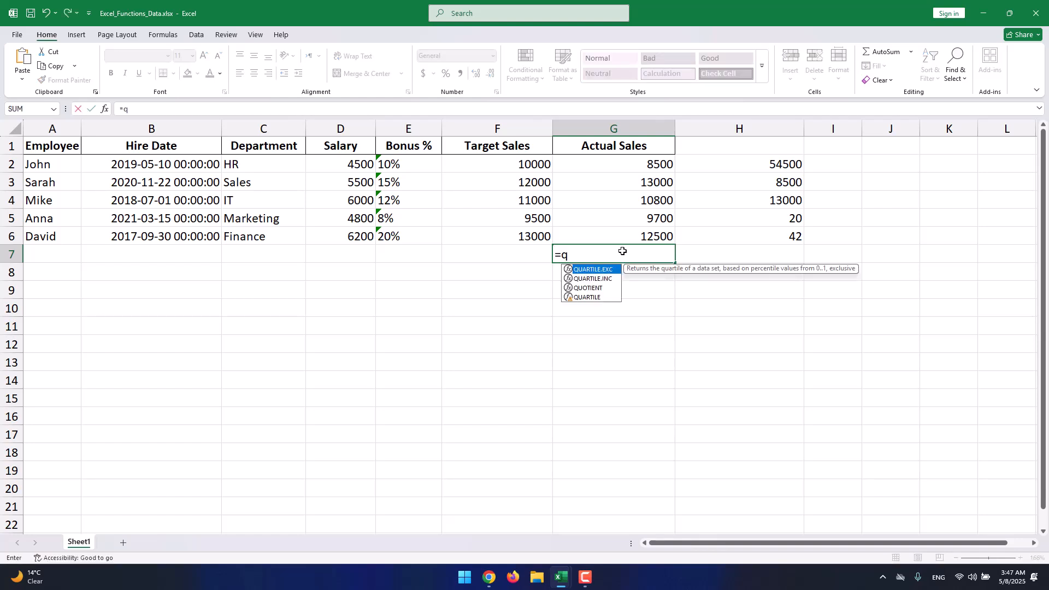
pyautogui.write('erag')
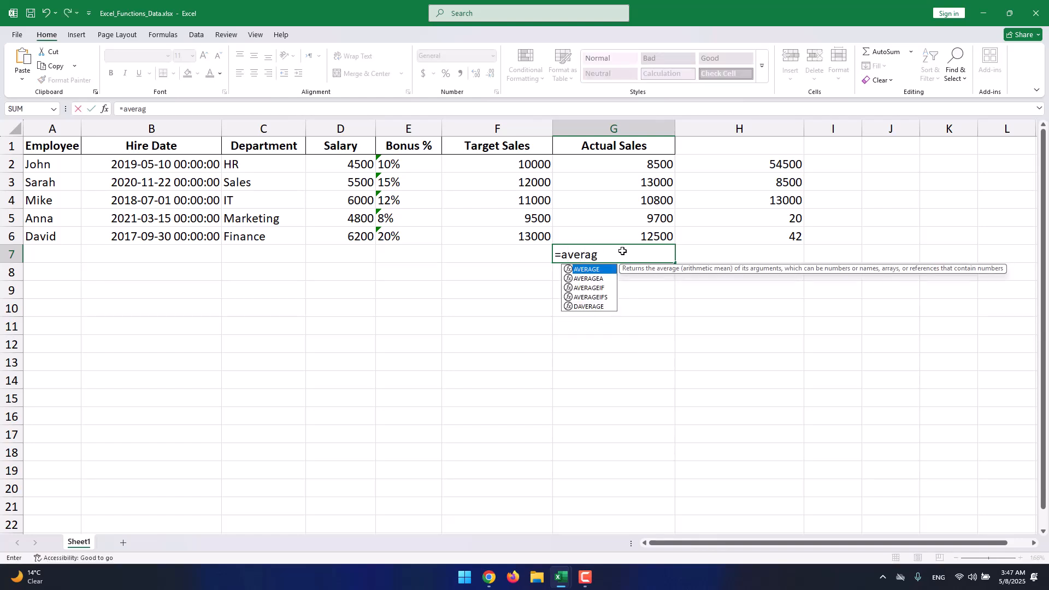
pyautogui.write('e(')
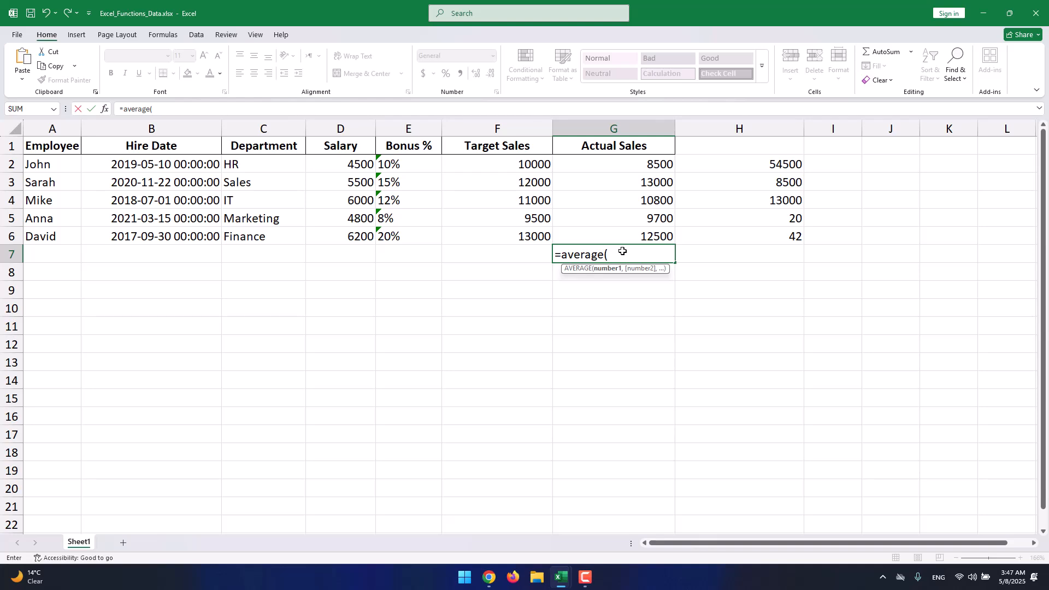
pyautogui.write('G')
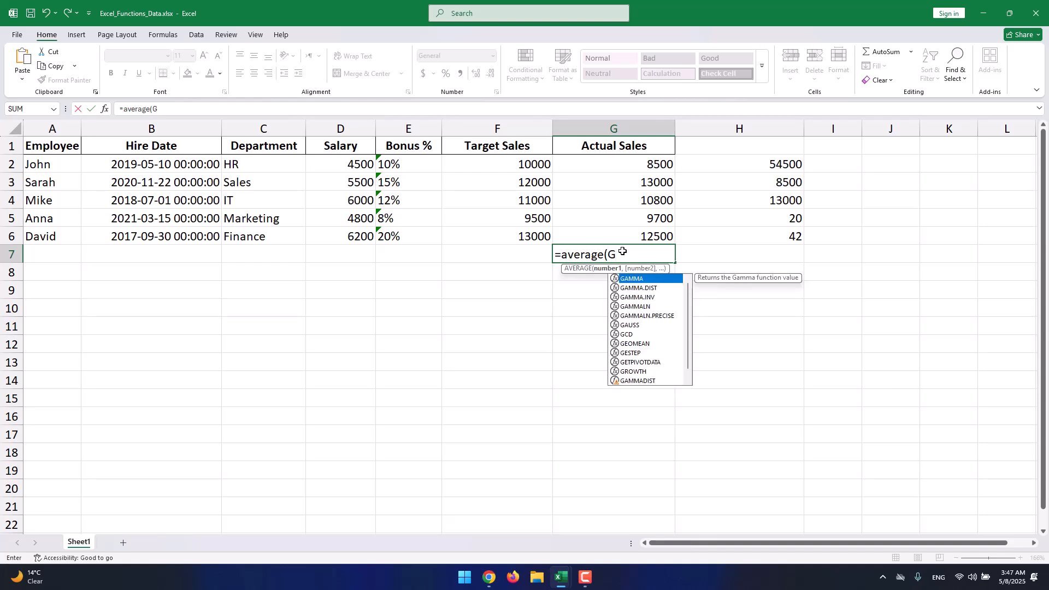
pyautogui.write('2')
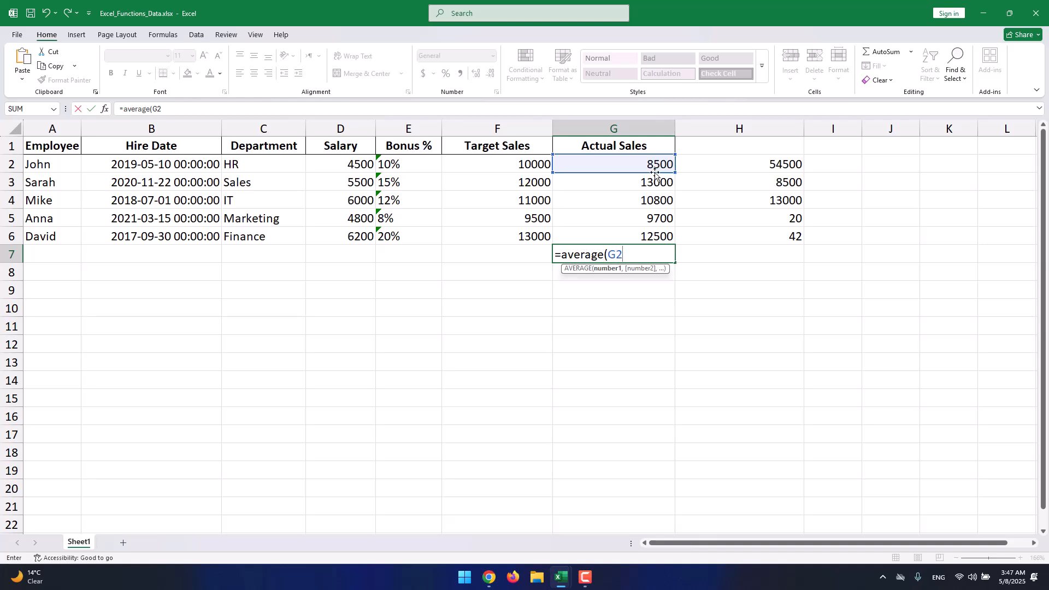
pyautogui.write(':G6')
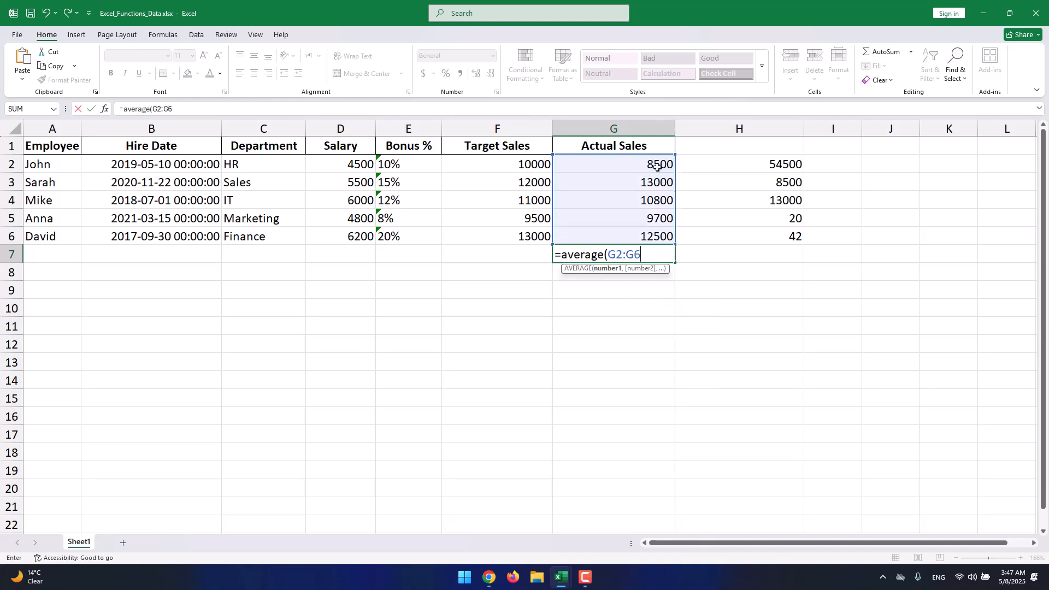
pyautogui.write(')')
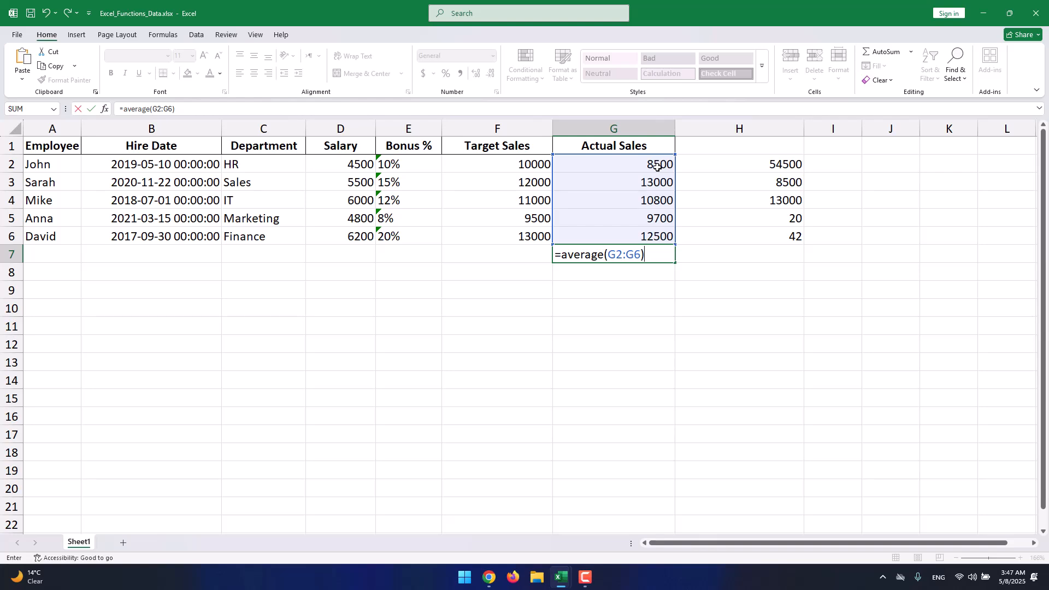
pyautogui.press('Return')
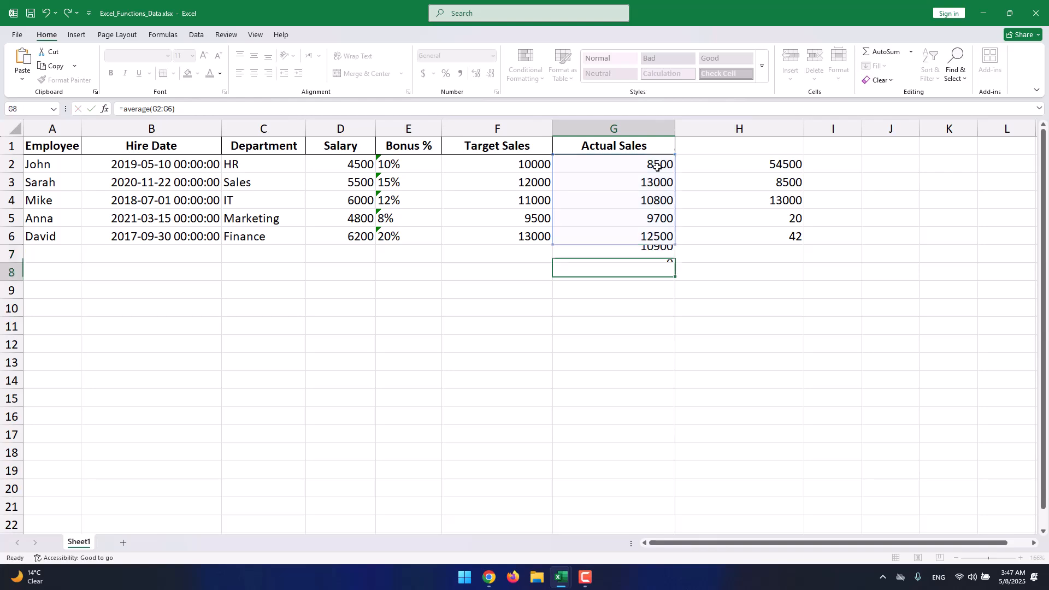
# - Select the Actual Sales values G2:G6 to compare the status bar average with G7
pyautogui.click(644, 254)
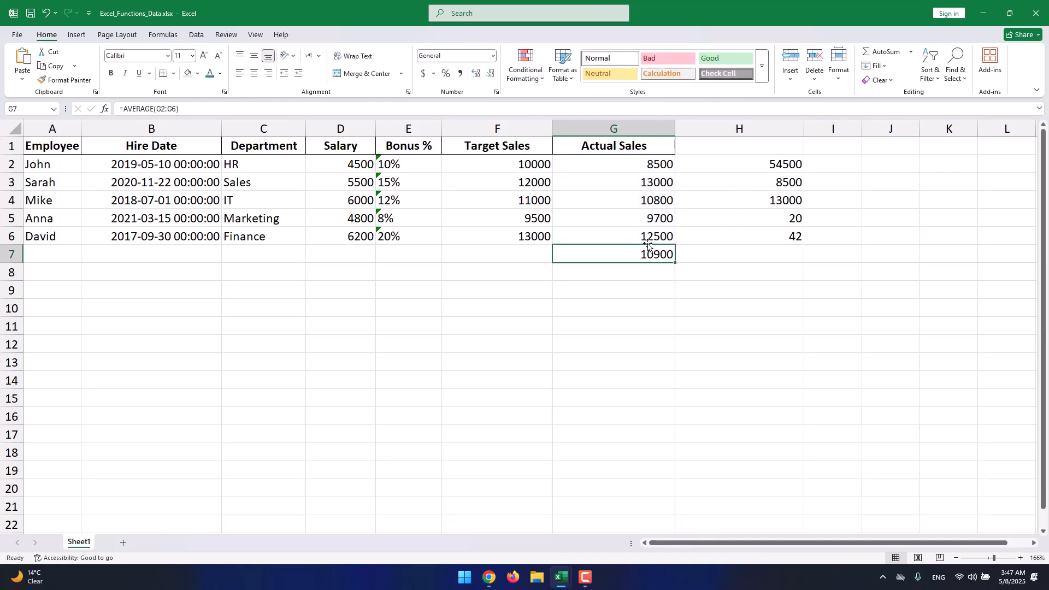
pyautogui.moveTo(646, 240); pyautogui.dragTo(644, 168)
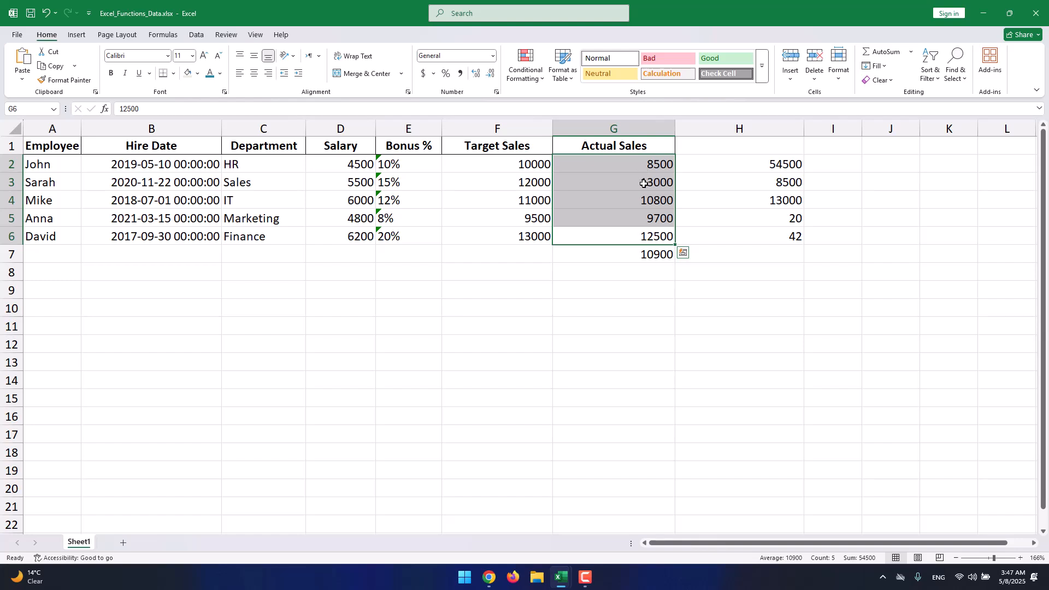
# - Switch to the Calculator app by searching for calc and move its window beside the sheet
pyautogui.click(465, 578)
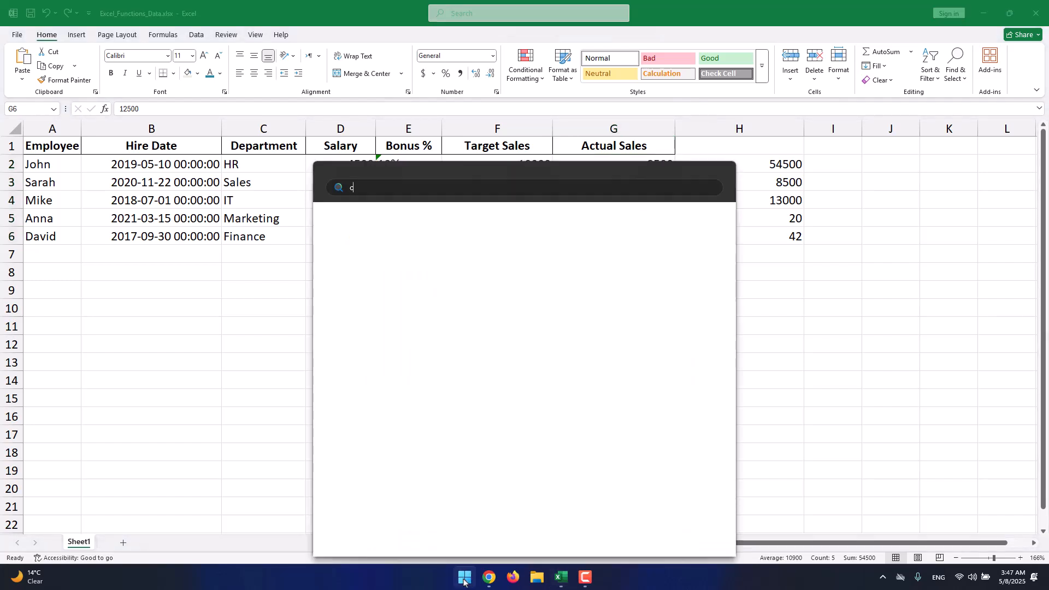
pyautogui.write('calc')
pyautogui.press('Return')
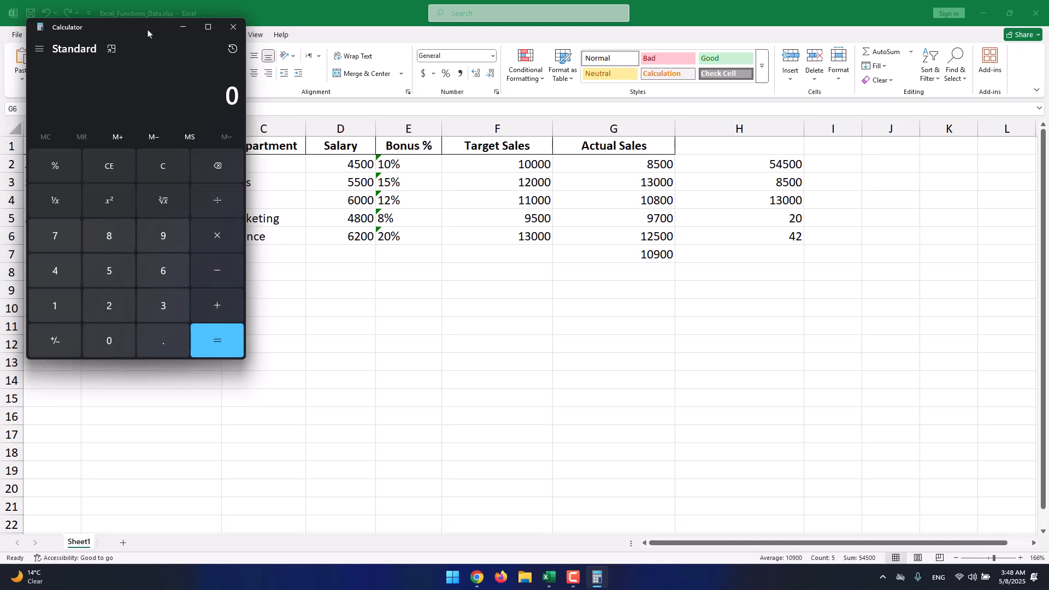
pyautogui.moveTo(148, 39); pyautogui.dragTo(248, 111)
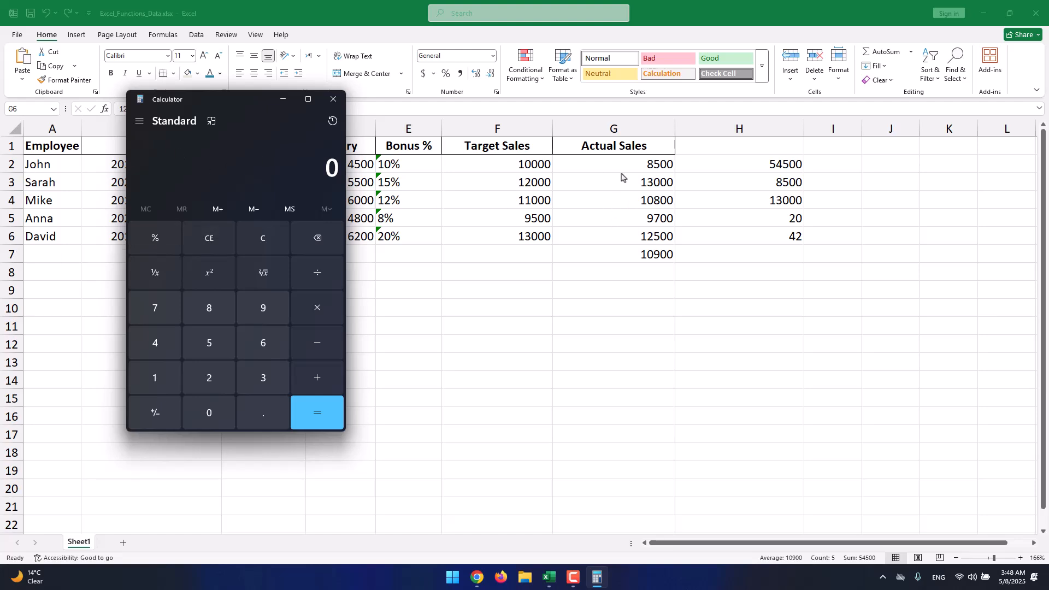
# - Compute (8500+13000+10800+9700+12500)/5 in Calculator to check the average, then close Calculator
pyautogui.write('8500+13000+')
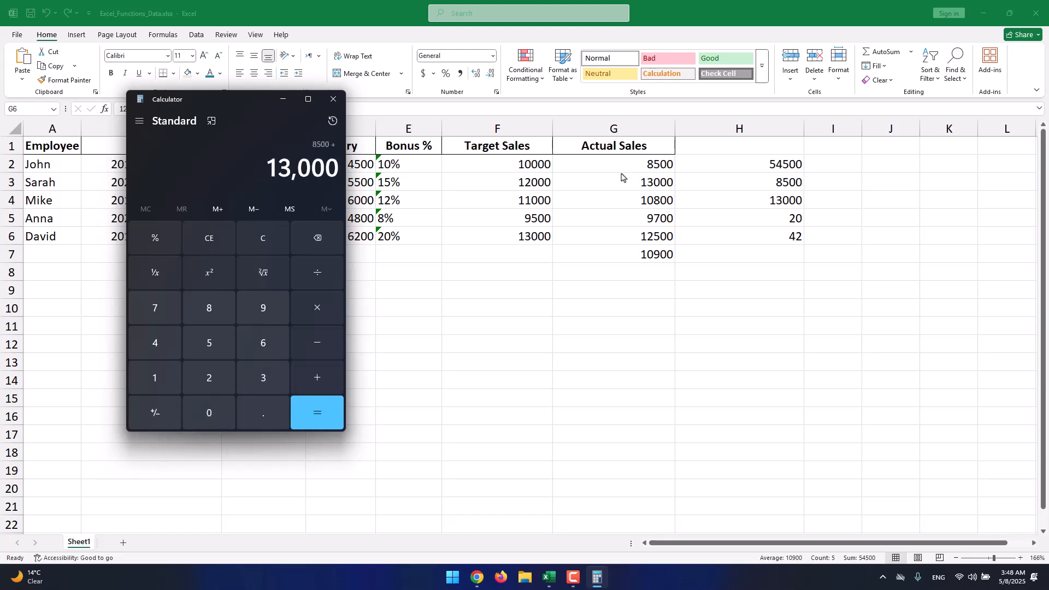
pyautogui.write('10800+9700')
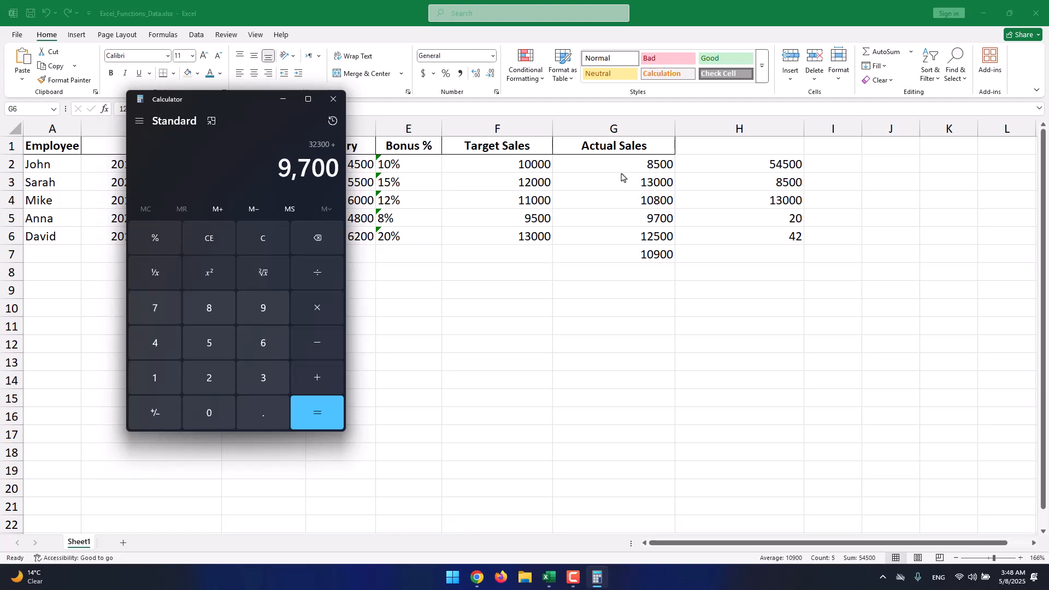
pyautogui.write('+')
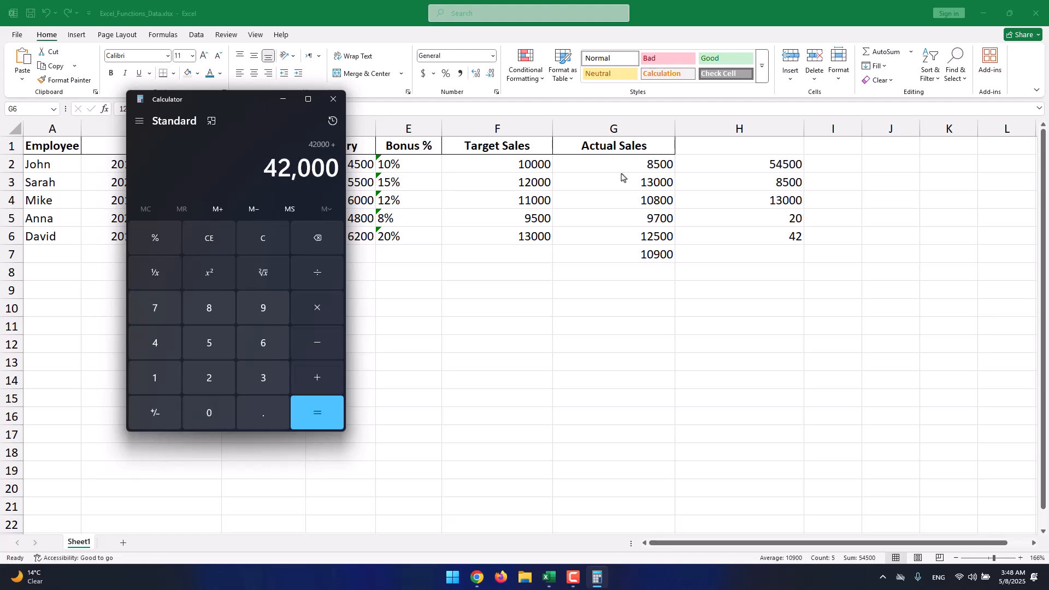
pyautogui.write('12500')
pyautogui.press('Return')
pyautogui.write('/')
pyautogui.write('5')
pyautogui.press('Return')
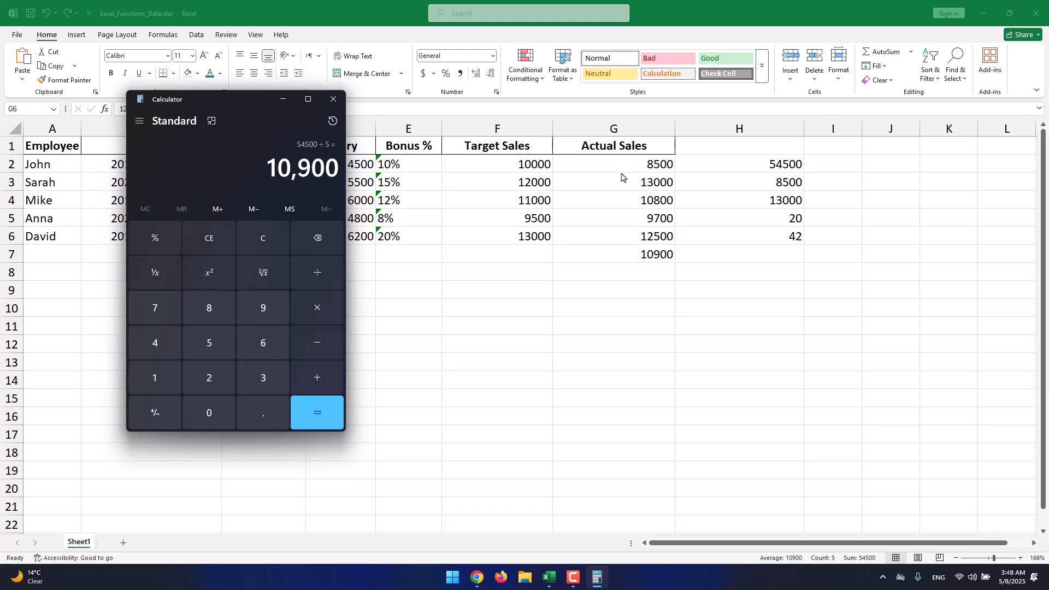
pyautogui.moveTo(282, 172); pyautogui.dragTo(334, 170)
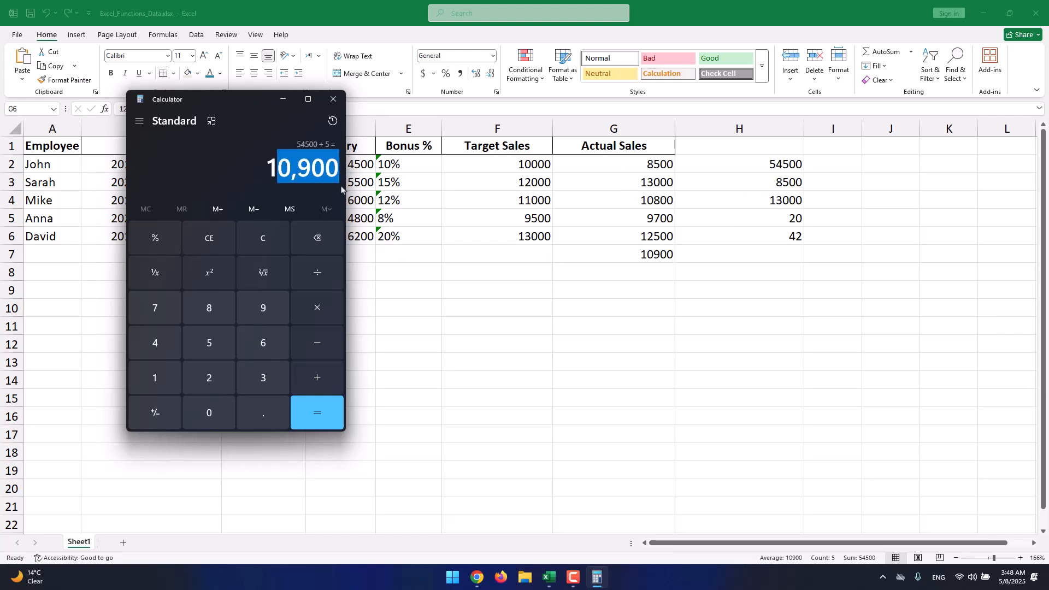
pyautogui.click(333, 99)
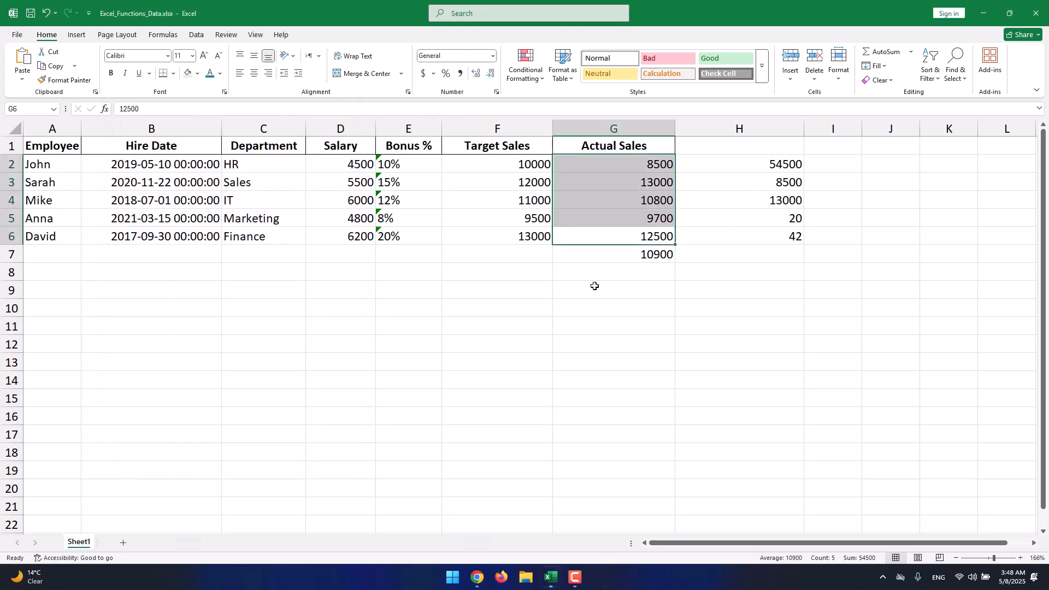
# - Enter =MEDIAN(G2:G6) in G8 to find the median of the Actual Sales values
pyautogui.click(611, 260)
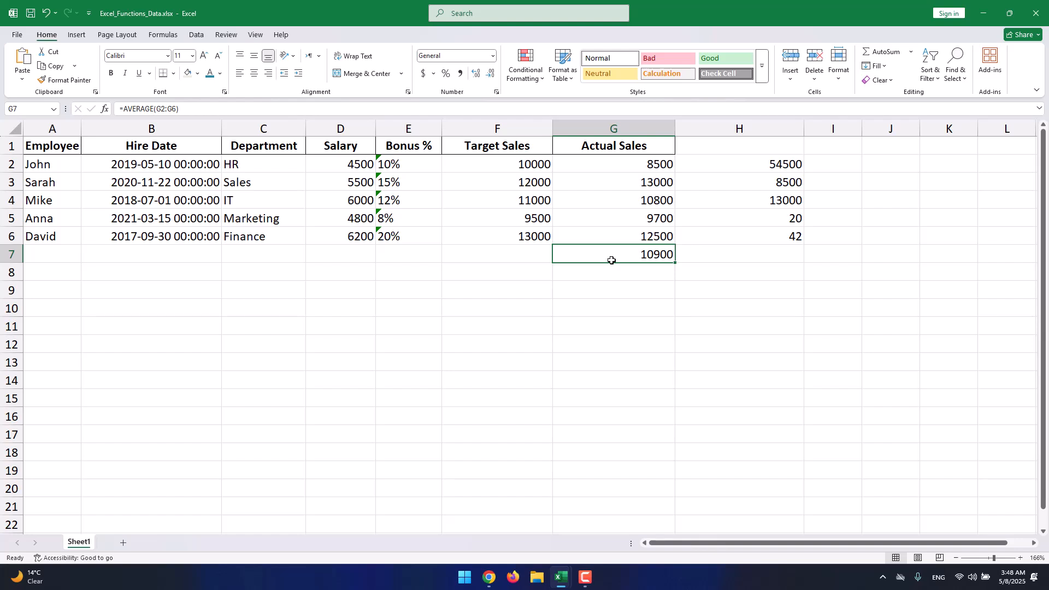
pyautogui.click(637, 277)
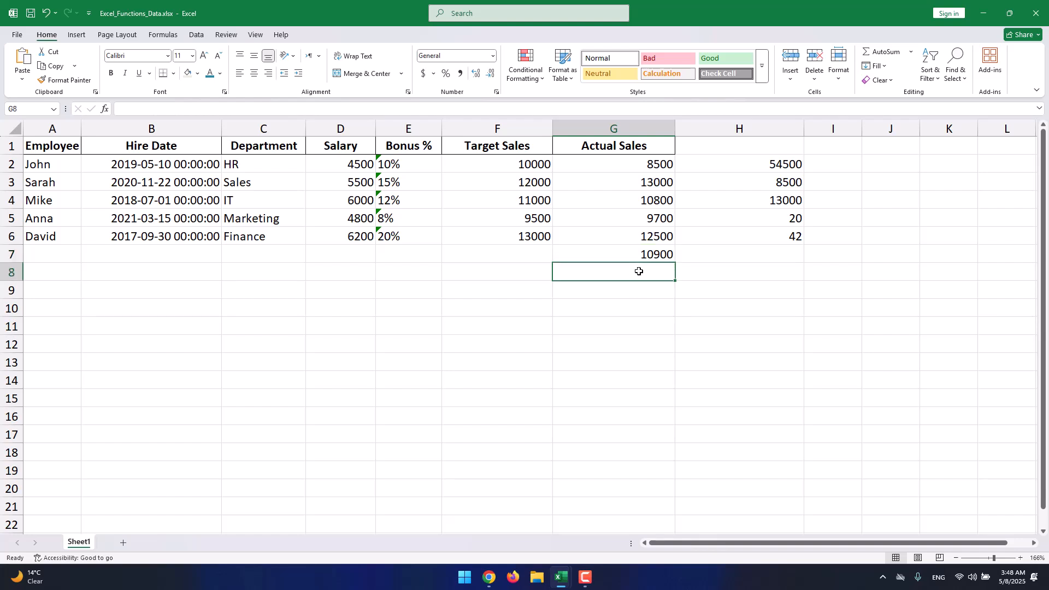
pyautogui.write('=m')
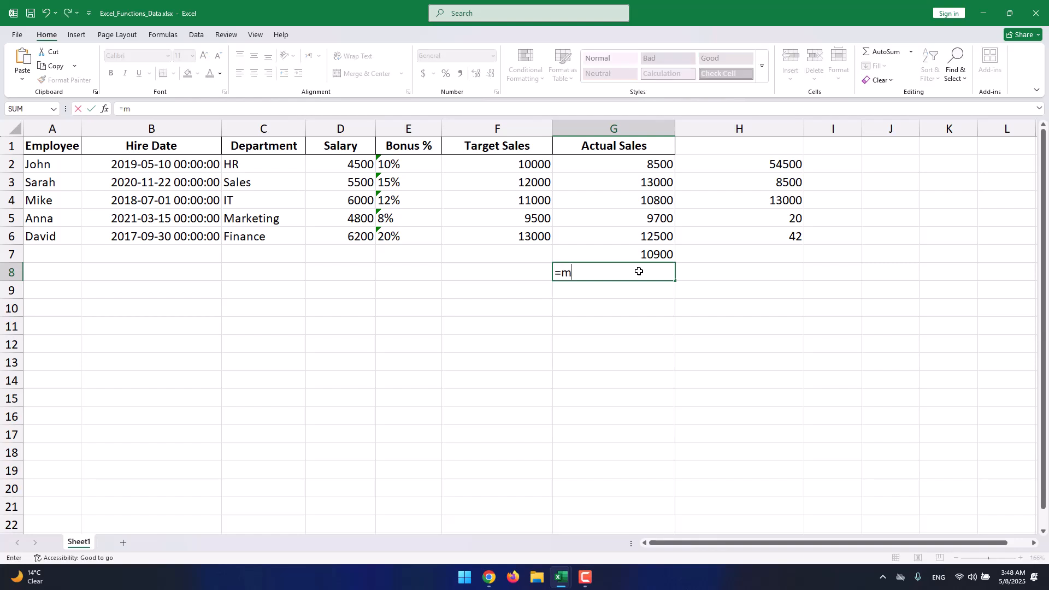
pyautogui.write('edian(s')
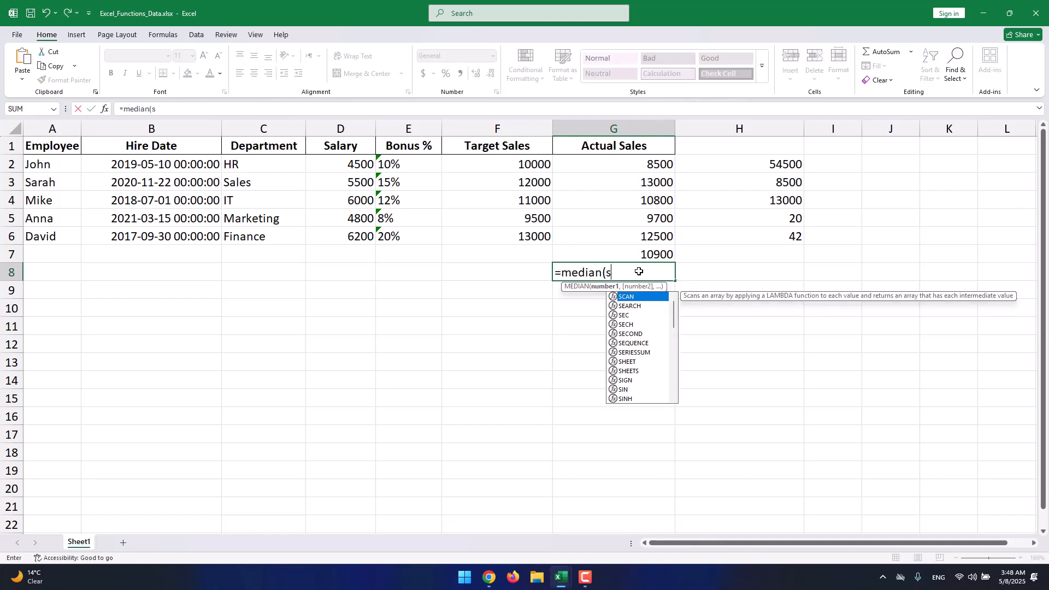
pyautogui.press('BackSpace')
pyautogui.write('A')
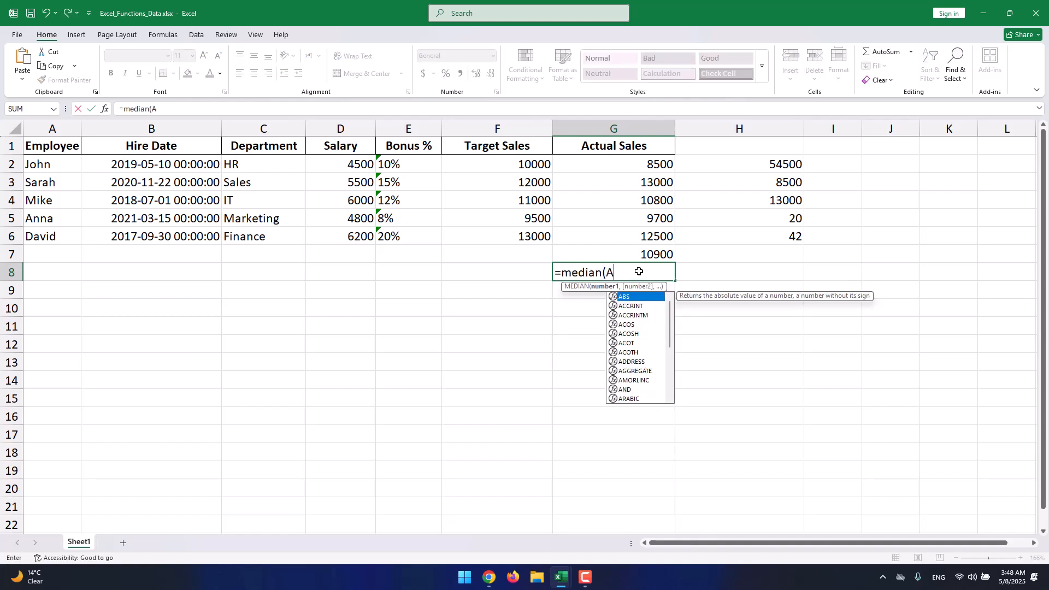
pyautogui.press('BackSpace')
pyautogui.write('G')
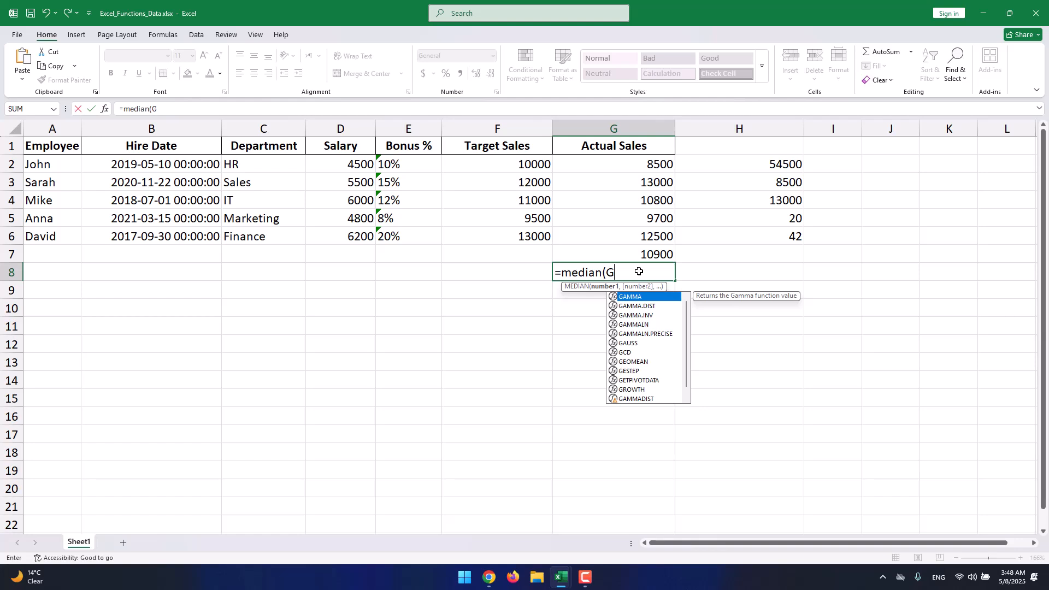
pyautogui.write('2')
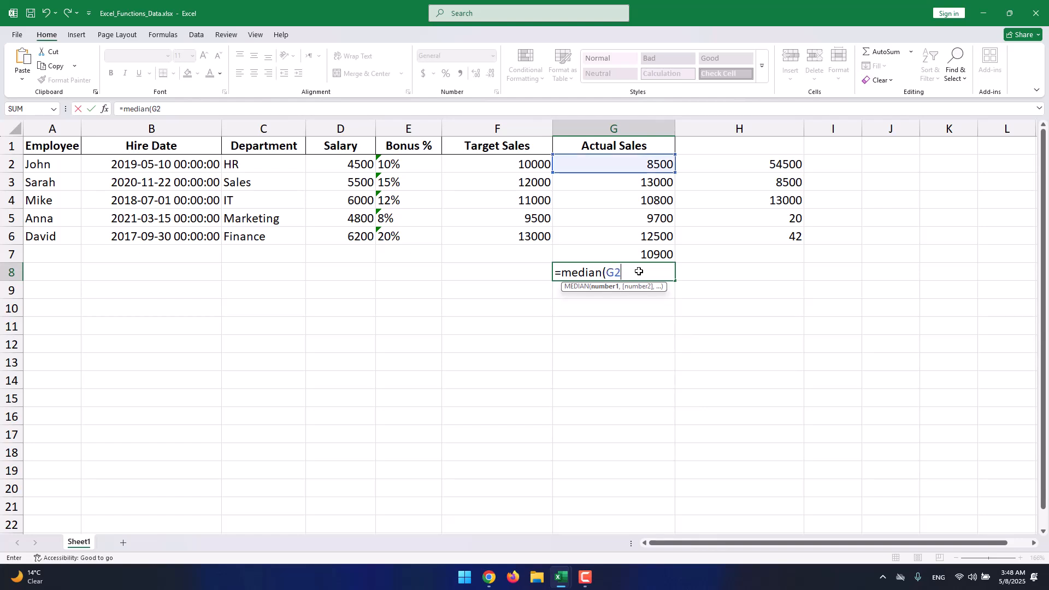
pyautogui.write(':G')
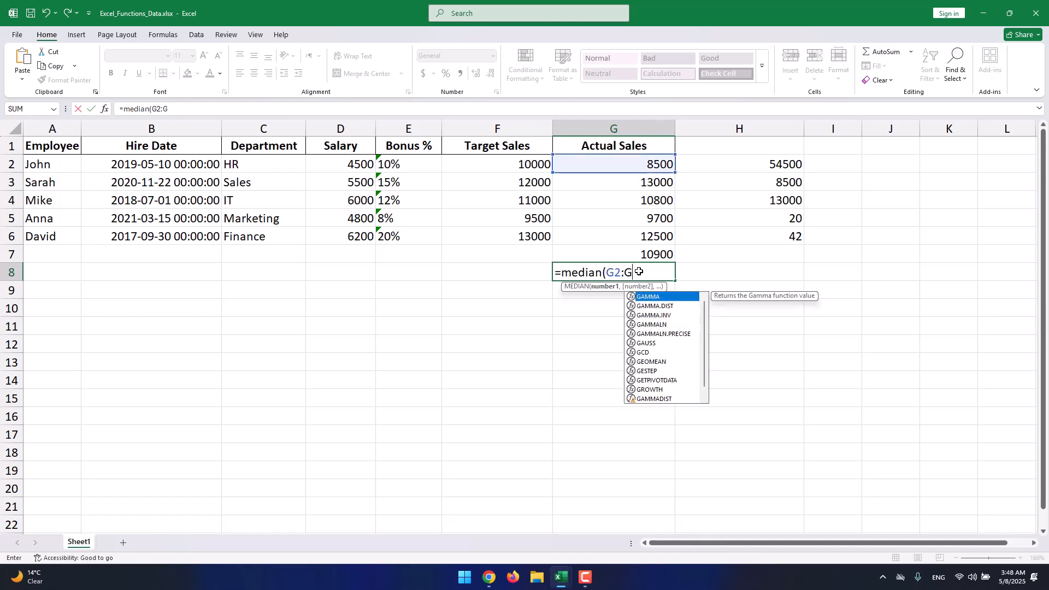
pyautogui.write('5')
pyautogui.press('BackSpace')
pyautogui.write('6')
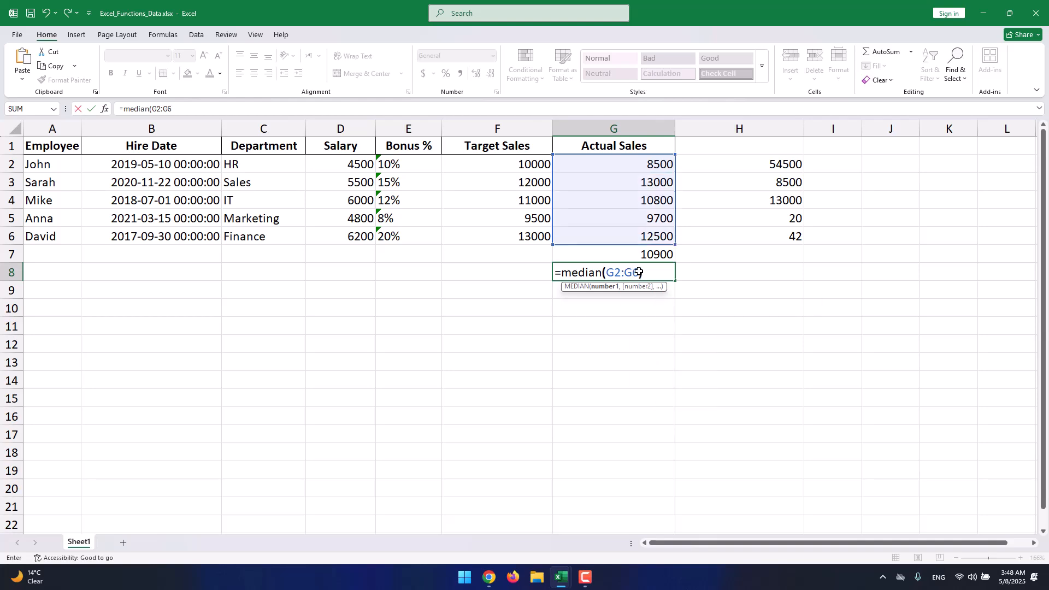
pyautogui.write(')')
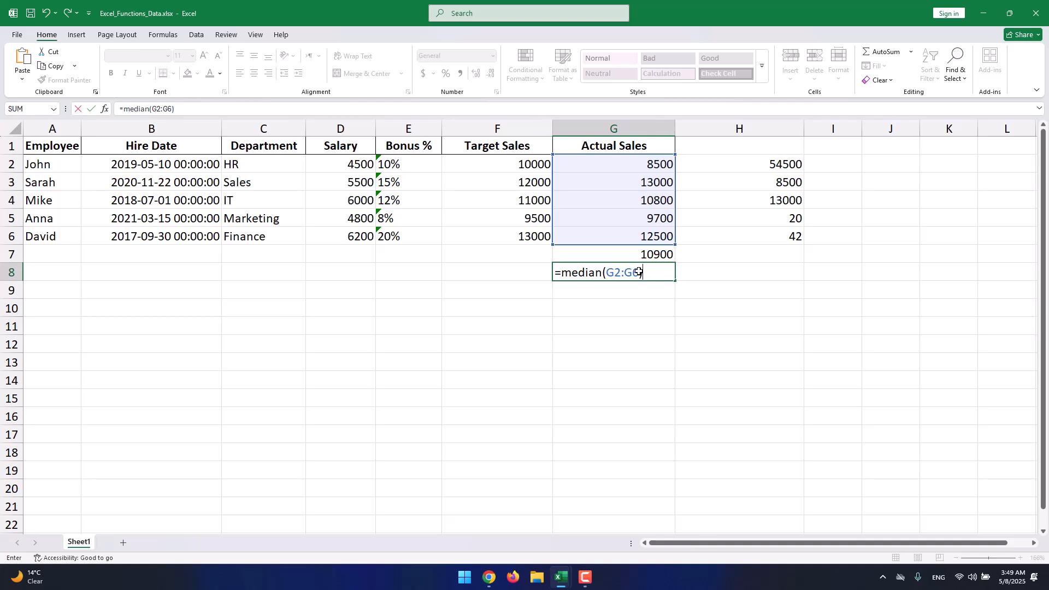
pyautogui.press('Return')
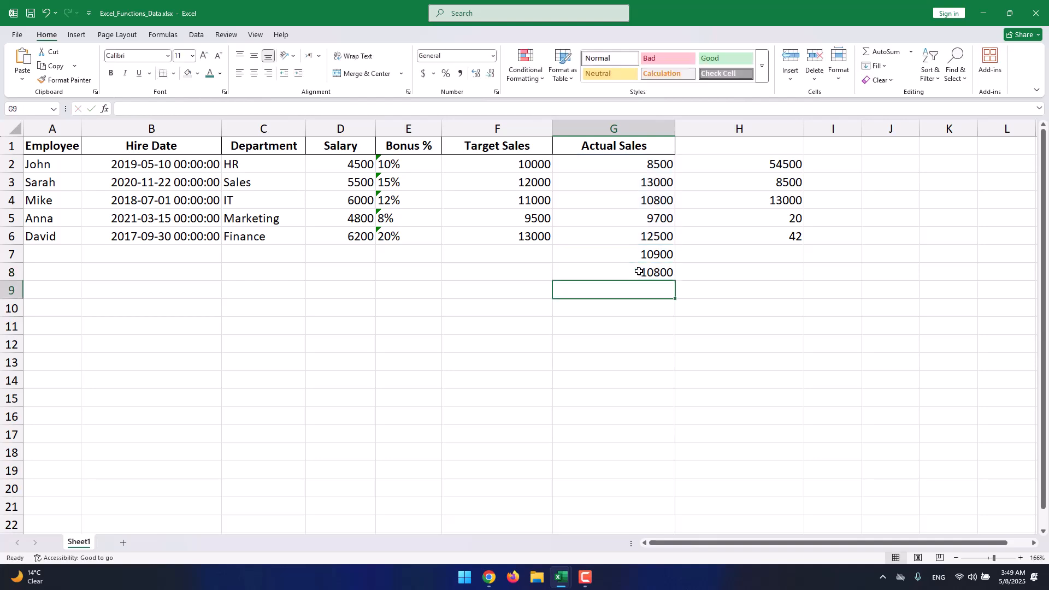
# - Inspect the G8 median against the Actual Sales values, then the Employee and Department cells of row 2
pyautogui.click(638, 272)
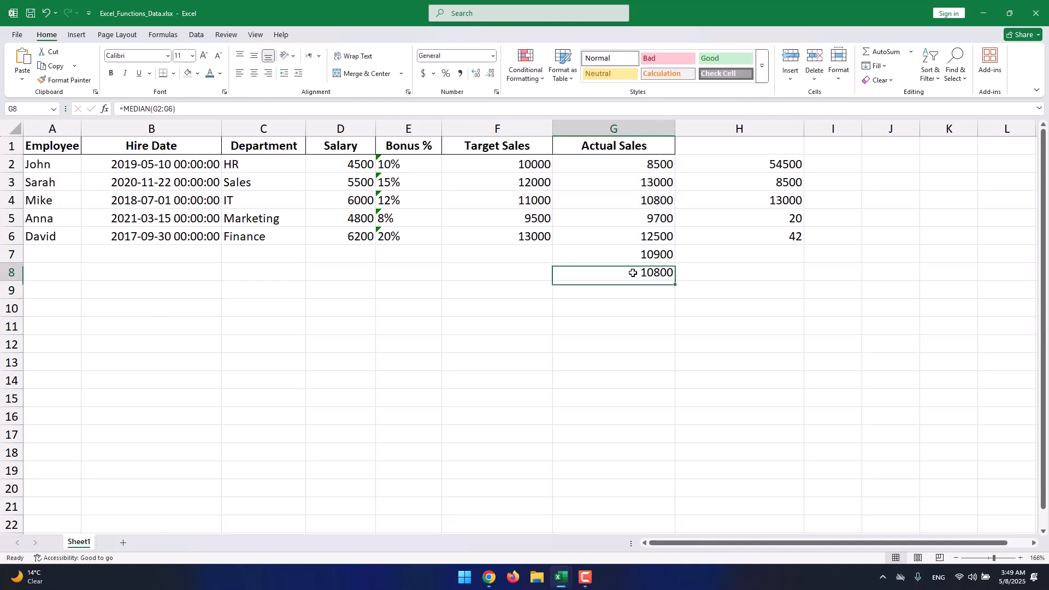
pyautogui.click(631, 200)
pyautogui.click(620, 277)
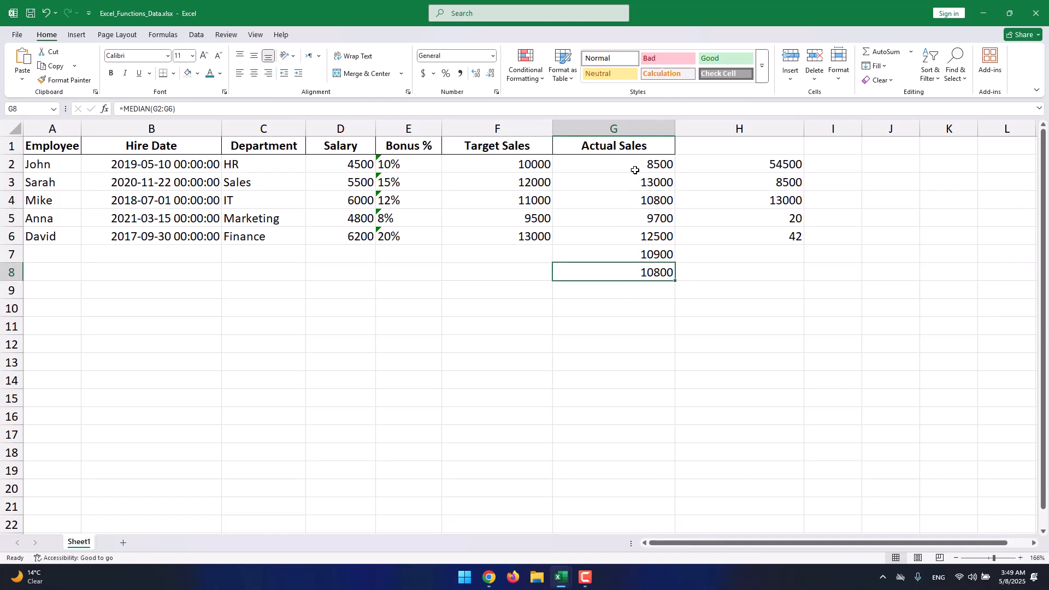
pyautogui.moveTo(634, 166); pyautogui.dragTo(619, 246)
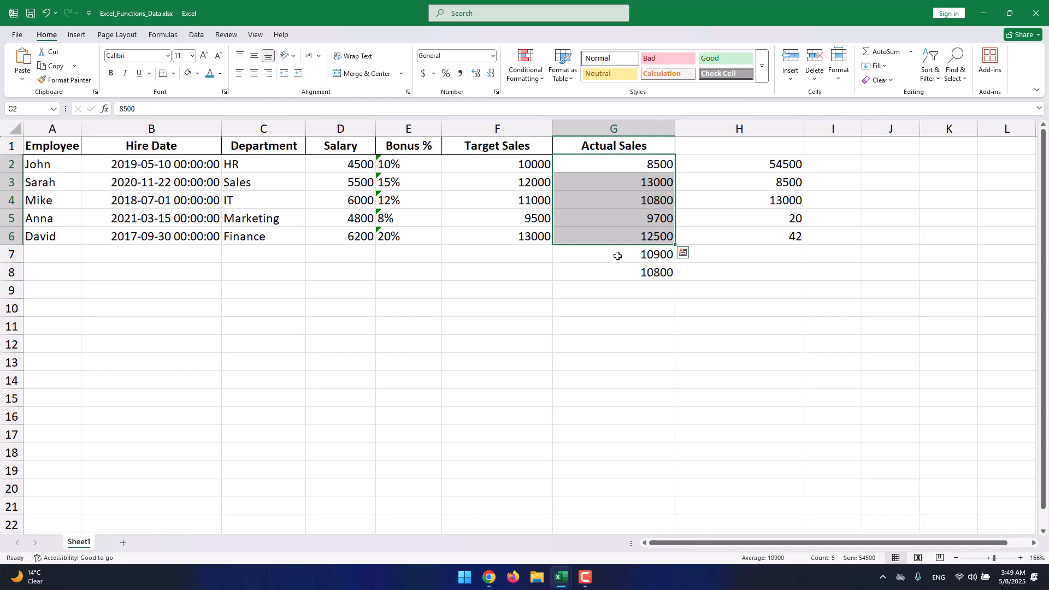
pyautogui.click(613, 268)
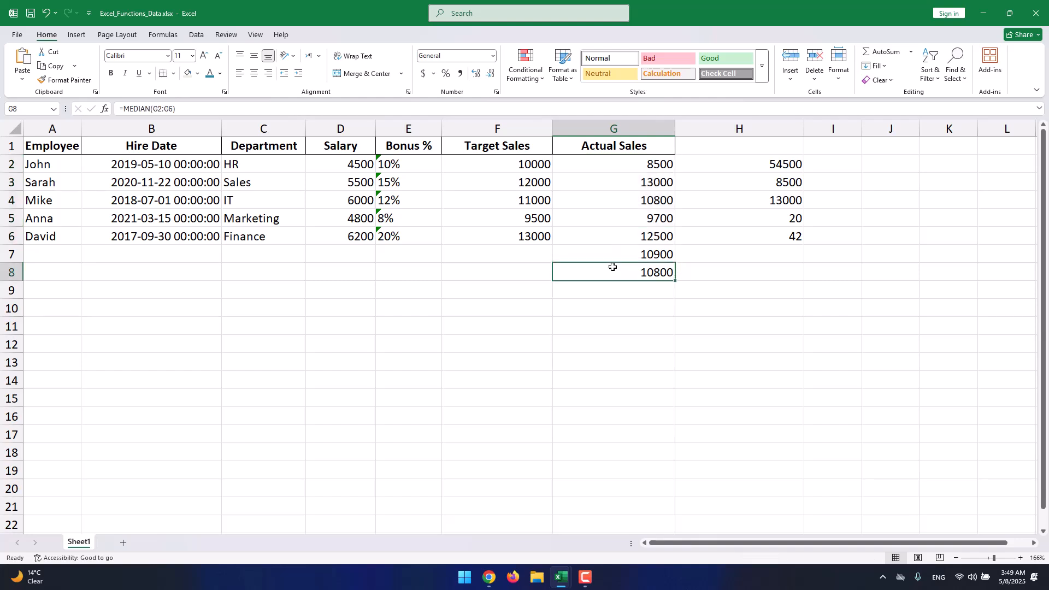
pyautogui.click(625, 202)
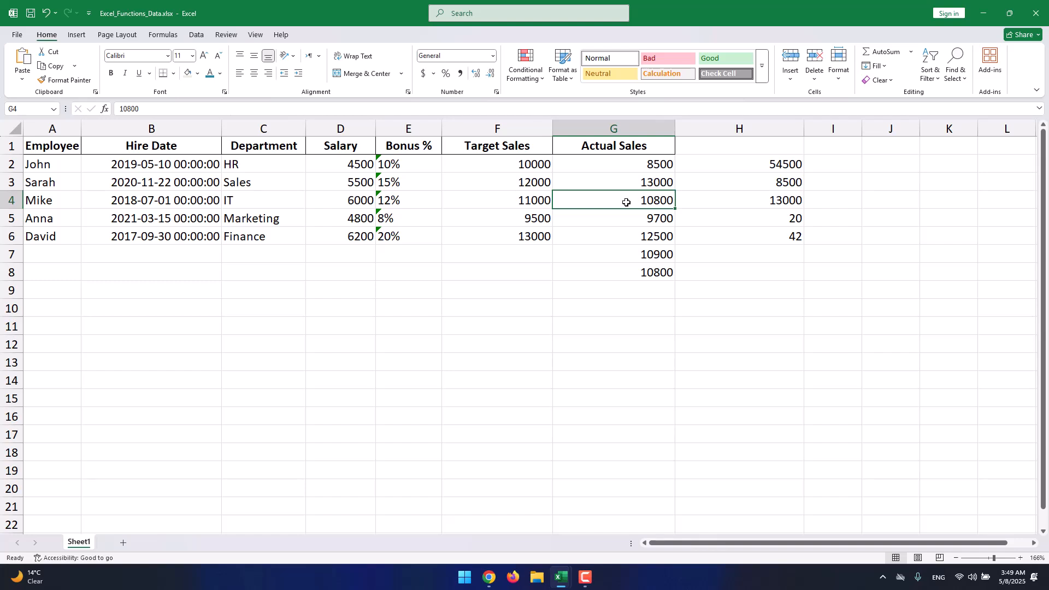
pyautogui.click(633, 272)
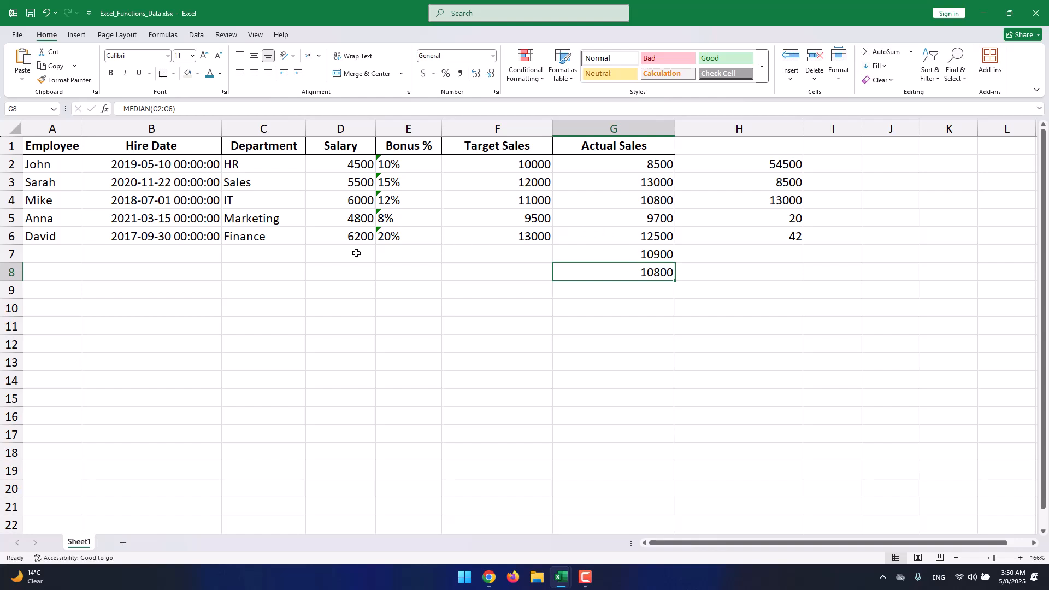
pyautogui.click(245, 267)
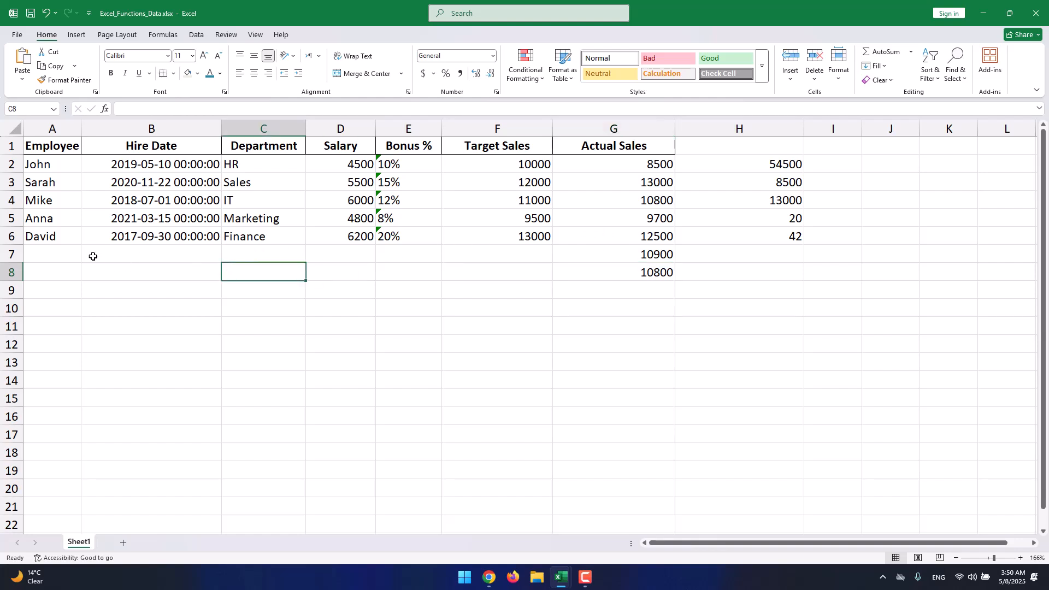
pyautogui.click(48, 165)
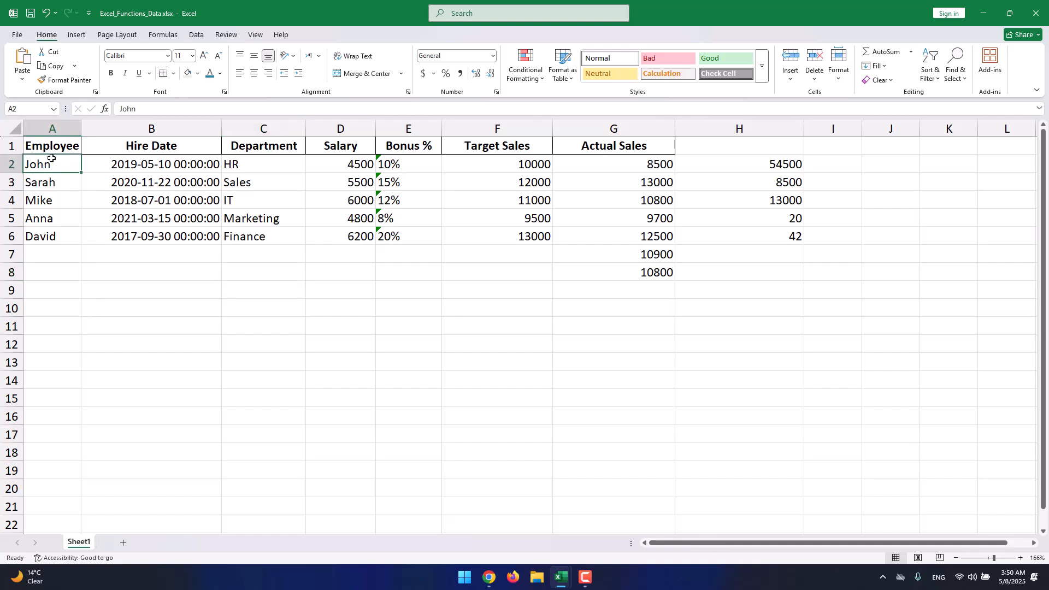
pyautogui.click(241, 164)
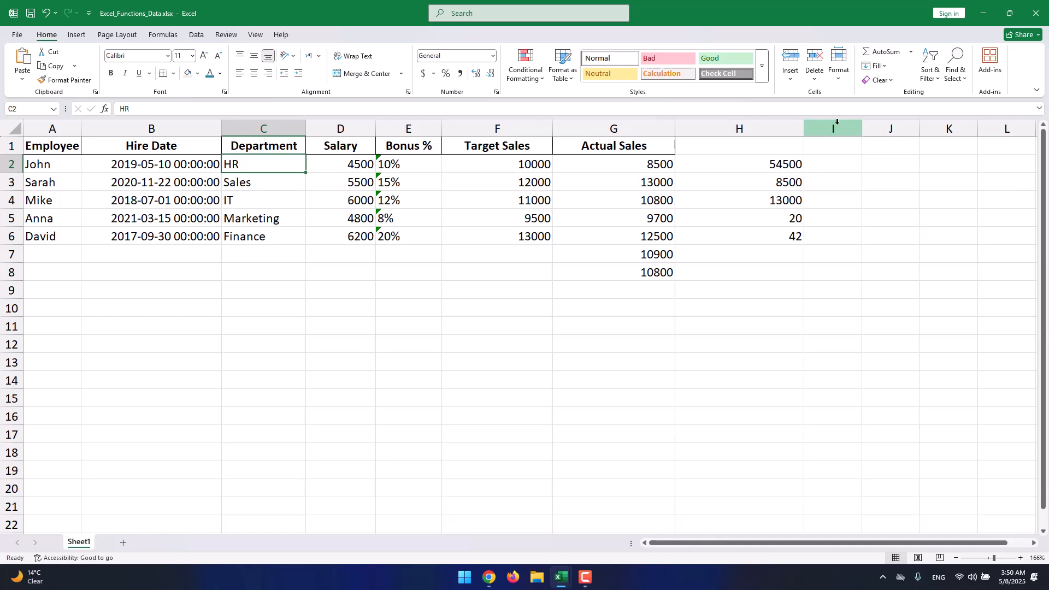
# - Widen column I and select cell I2
pyautogui.moveTo(862, 129); pyautogui.dragTo(871, 130)
pyautogui.click(838, 163)
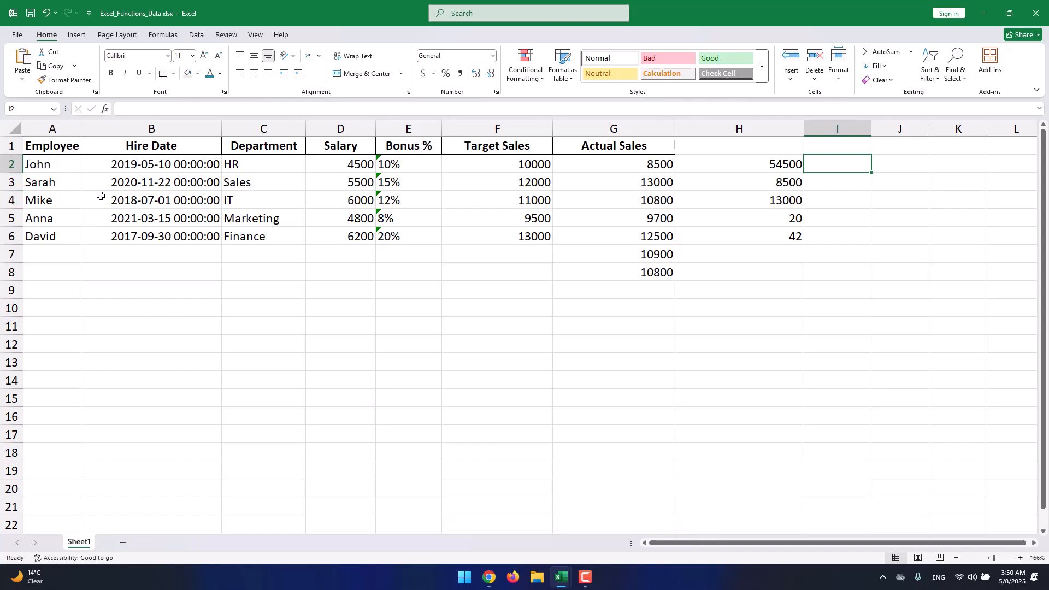
pyautogui.moveTo(870, 125); pyautogui.dragTo(878, 125)
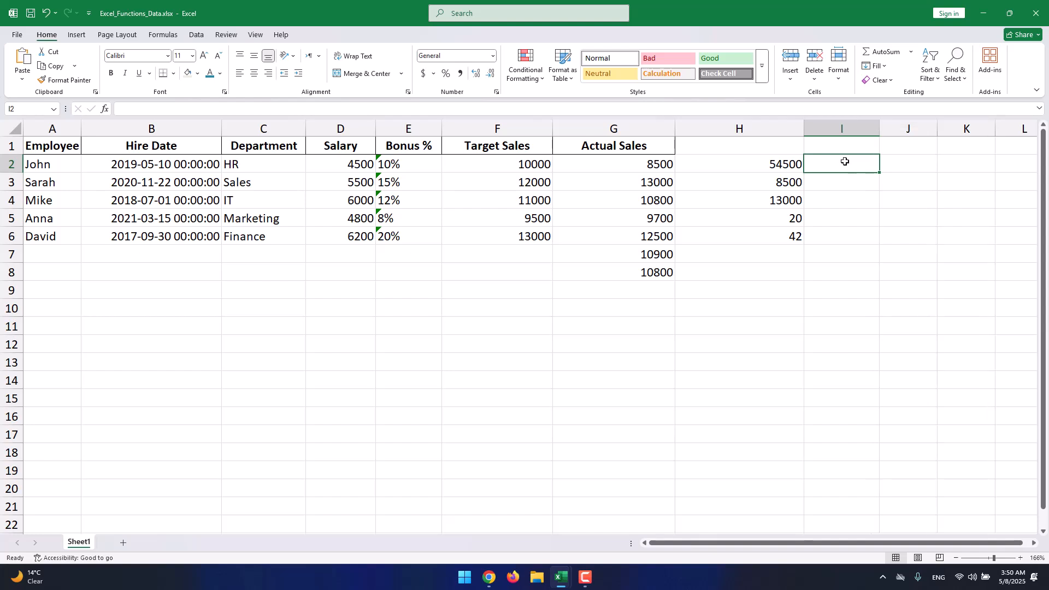
# - Enter =CONCAT(A2, C2) in I2 to join John's name with his department
pyautogui.write('=vo')
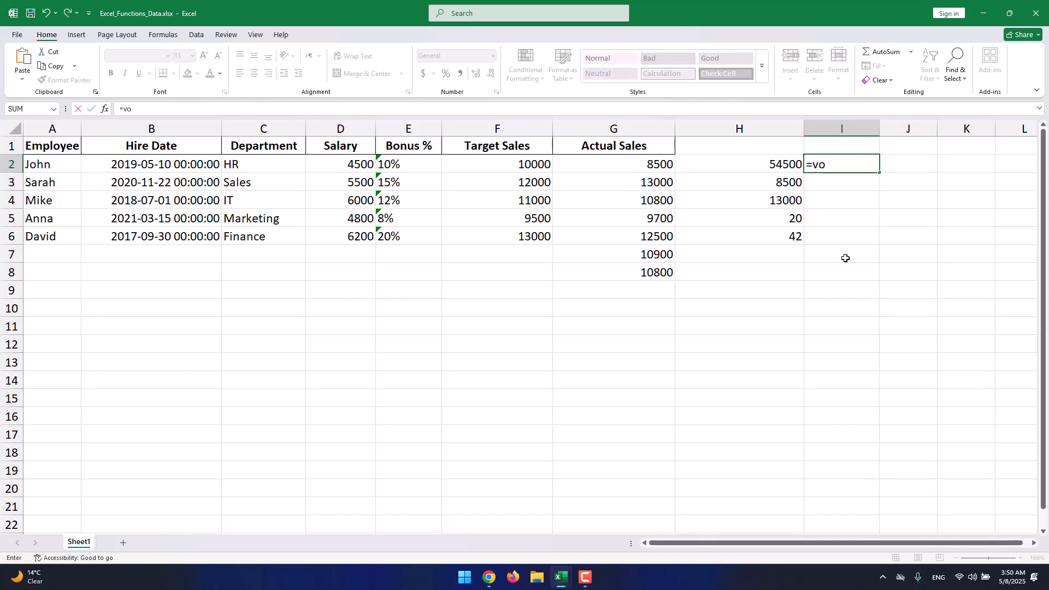
pyautogui.press('BackSpace')
pyautogui.press('BackSpace')
pyautogui.write('concat')
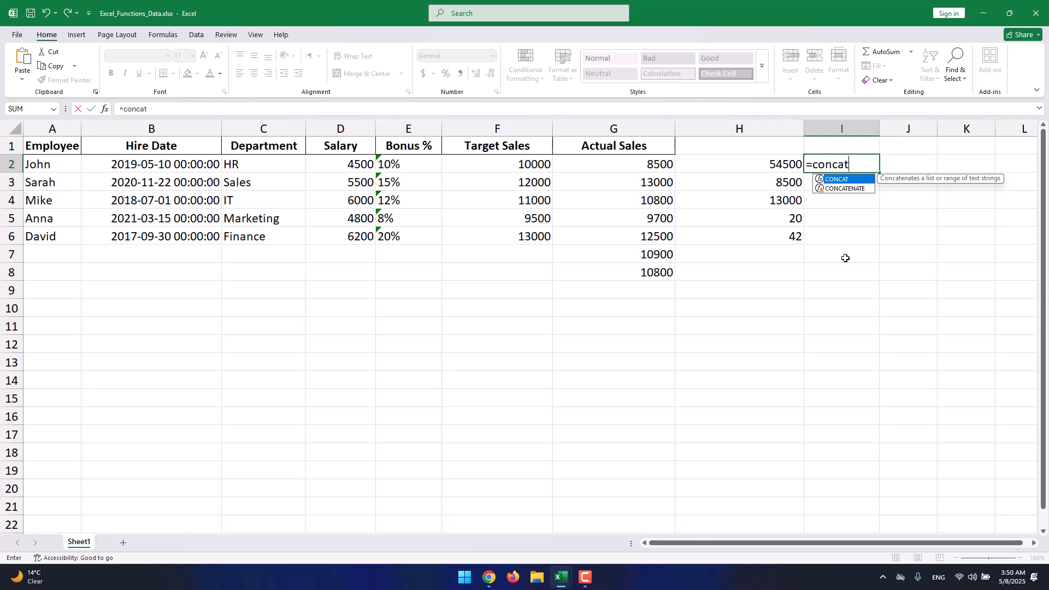
pyautogui.write(')')
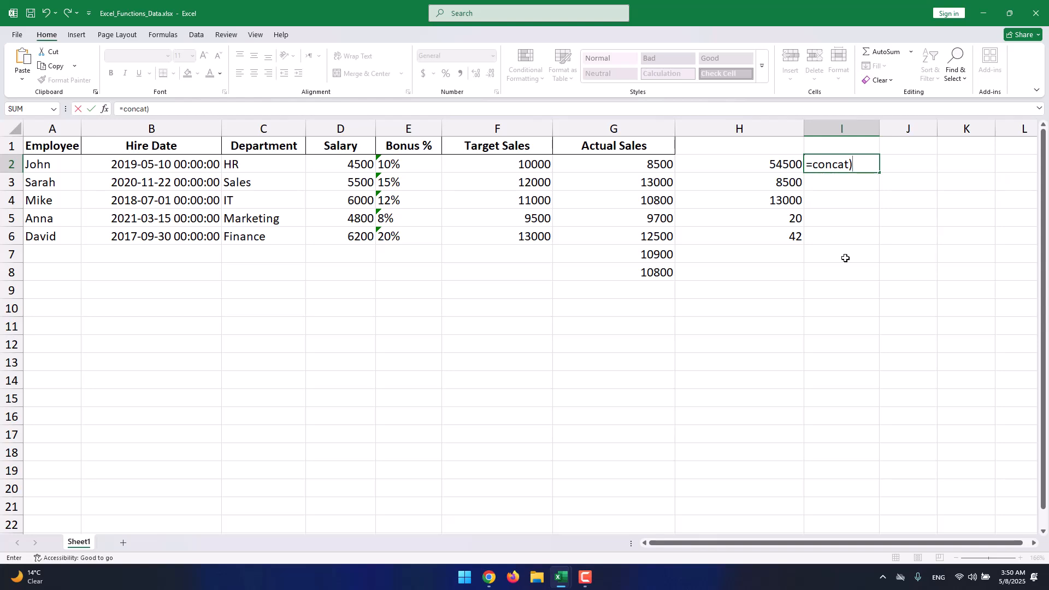
pyautogui.press('BackSpace')
pyautogui.write('()')
pyautogui.press('BackSpace')
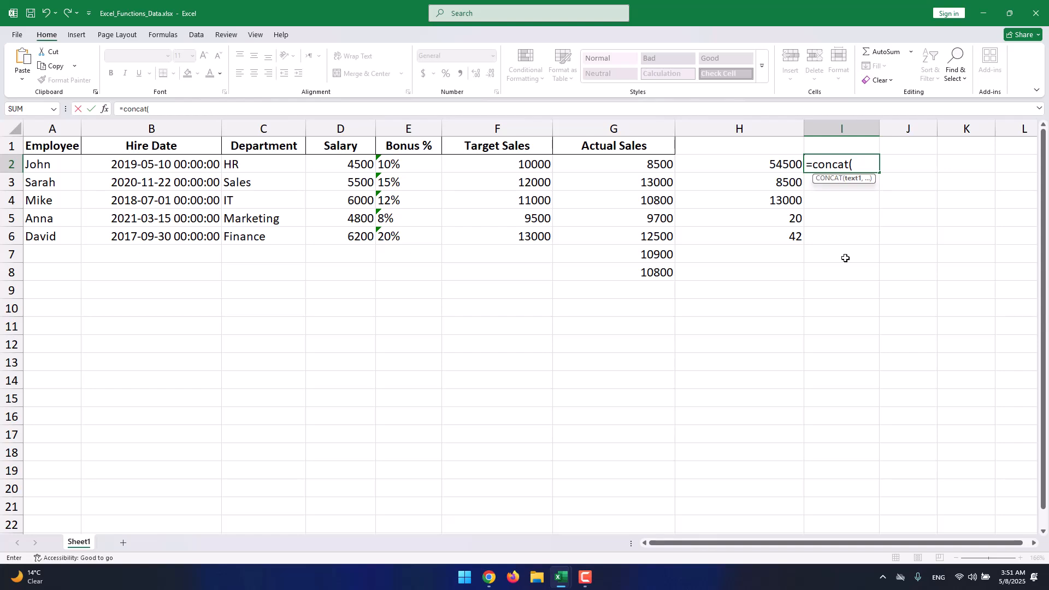
pyautogui.write('A2')
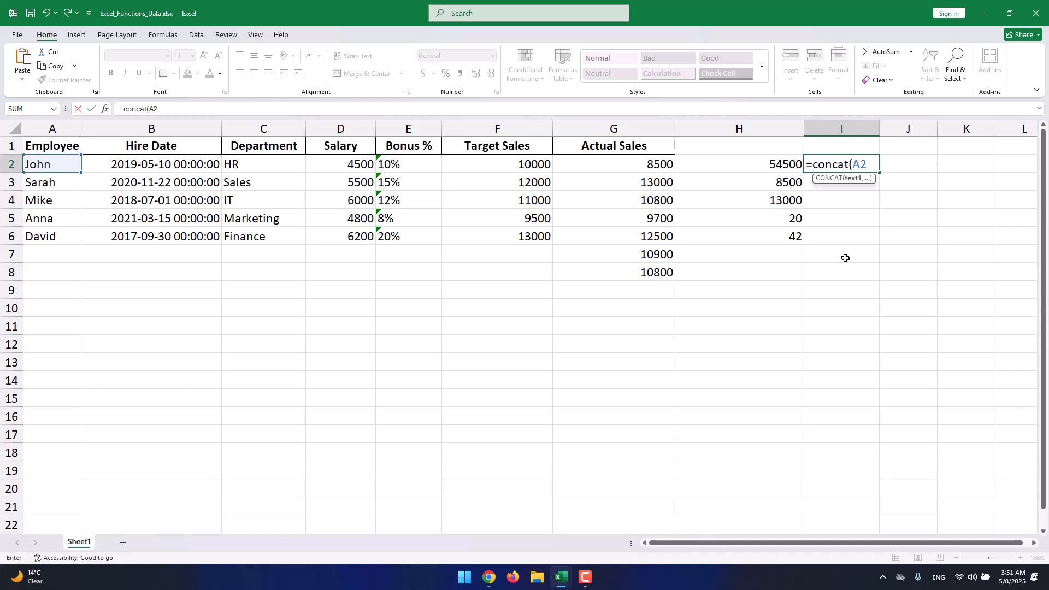
pyautogui.write(', C')
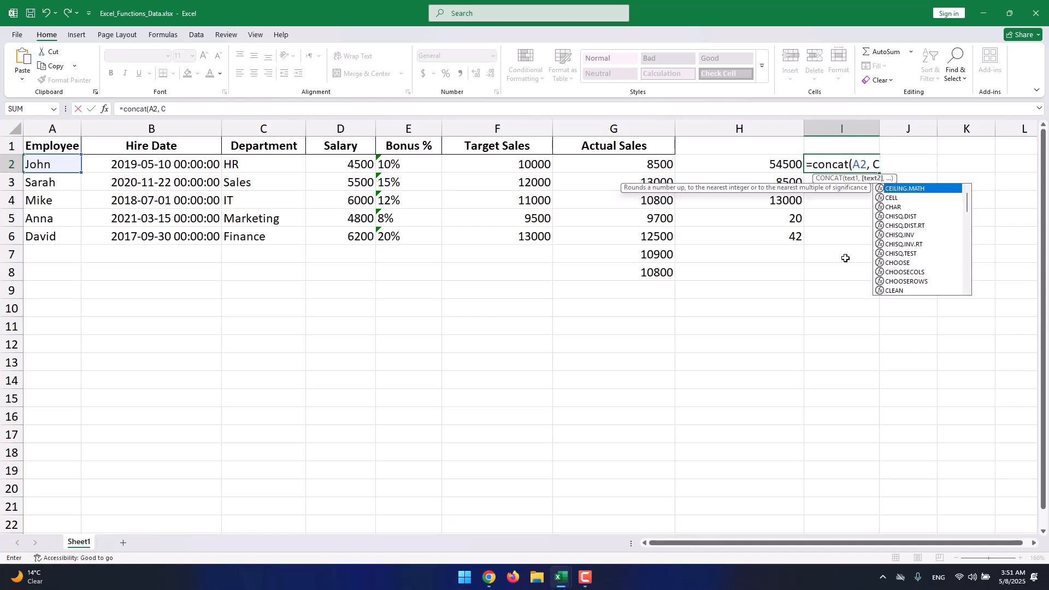
pyautogui.write('2')
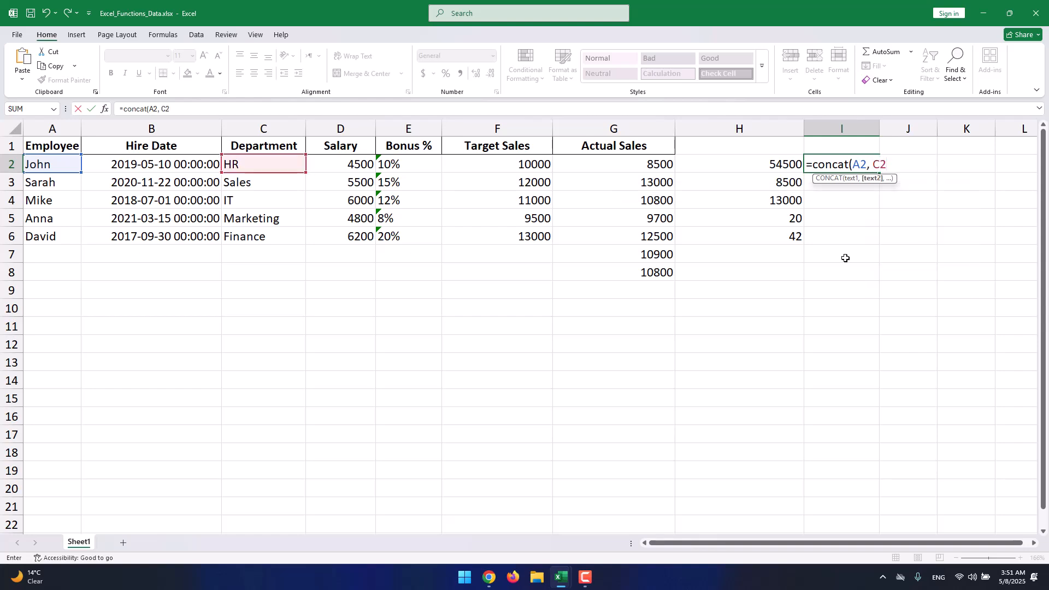
pyautogui.write(')')
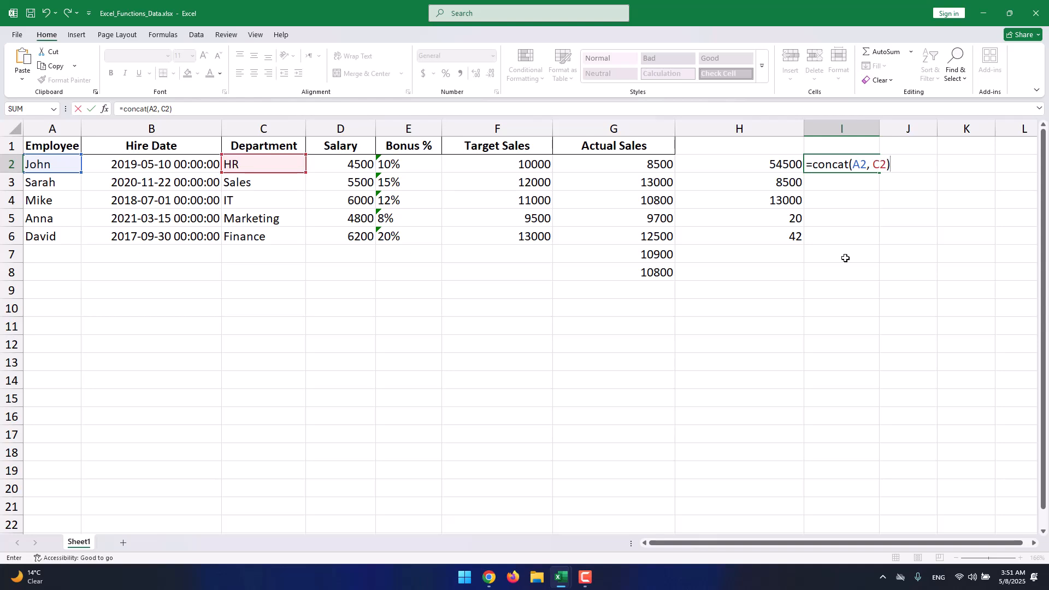
pyautogui.press('Return')
# - Inspect the CONCAT formula in I2
pyautogui.click(825, 164)
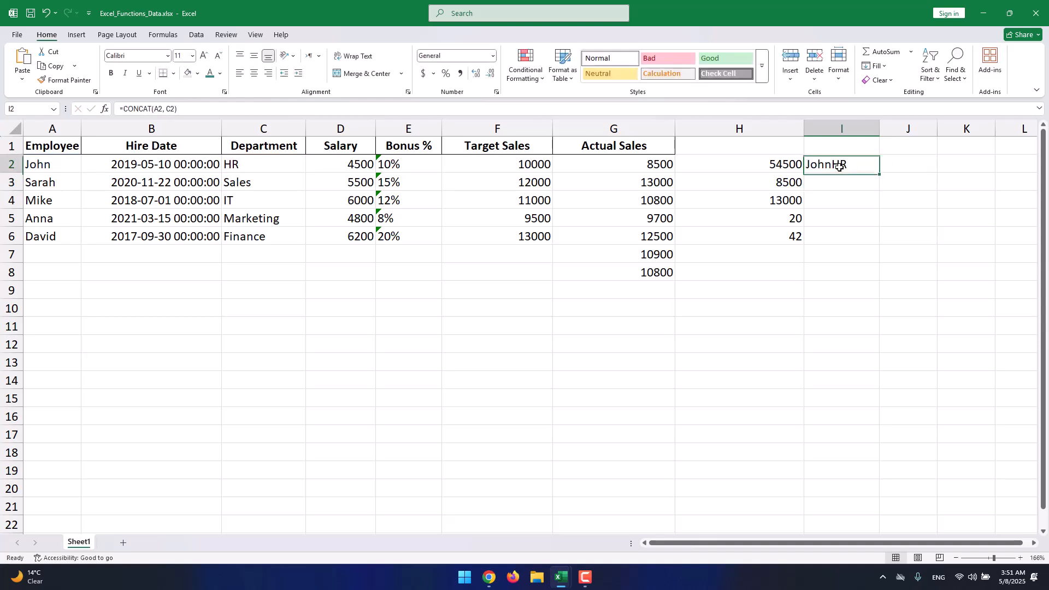
pyautogui.doubleClick(825, 164)
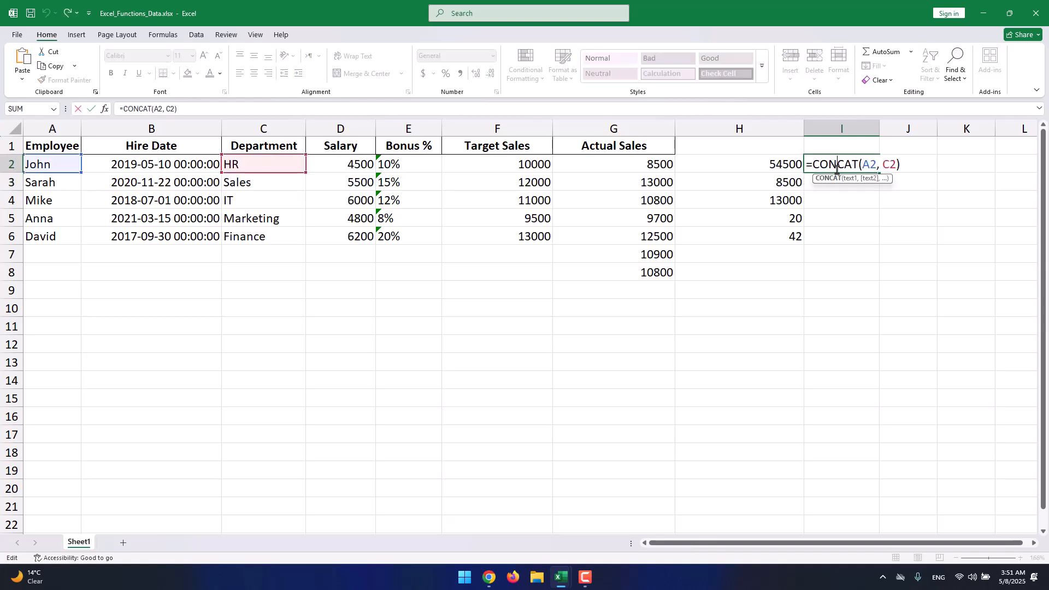
pyautogui.click(836, 194)
pyautogui.click(836, 183)
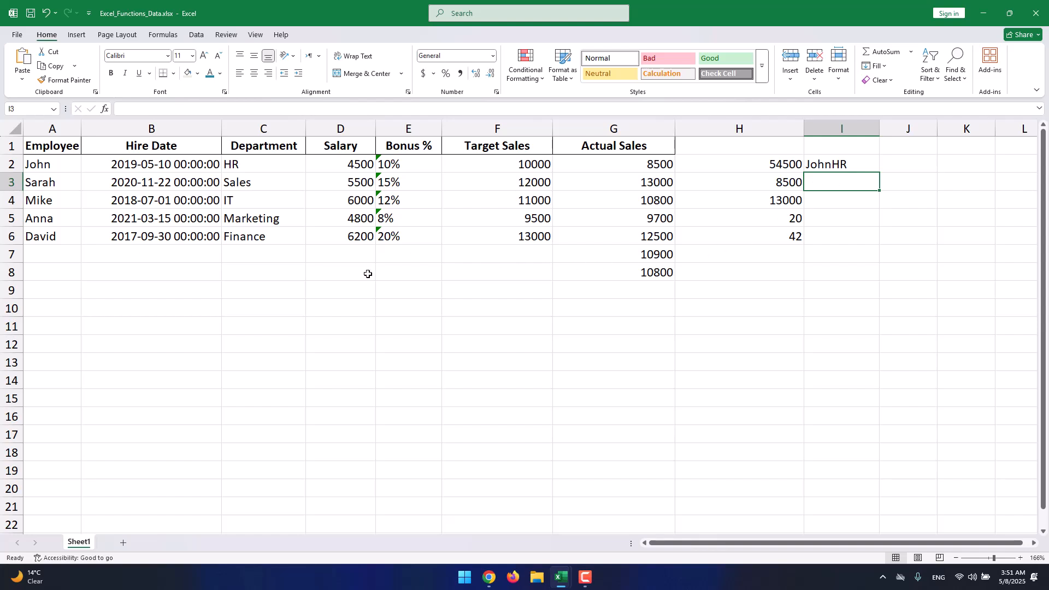
pyautogui.click(336, 276)
pyautogui.click(494, 294)
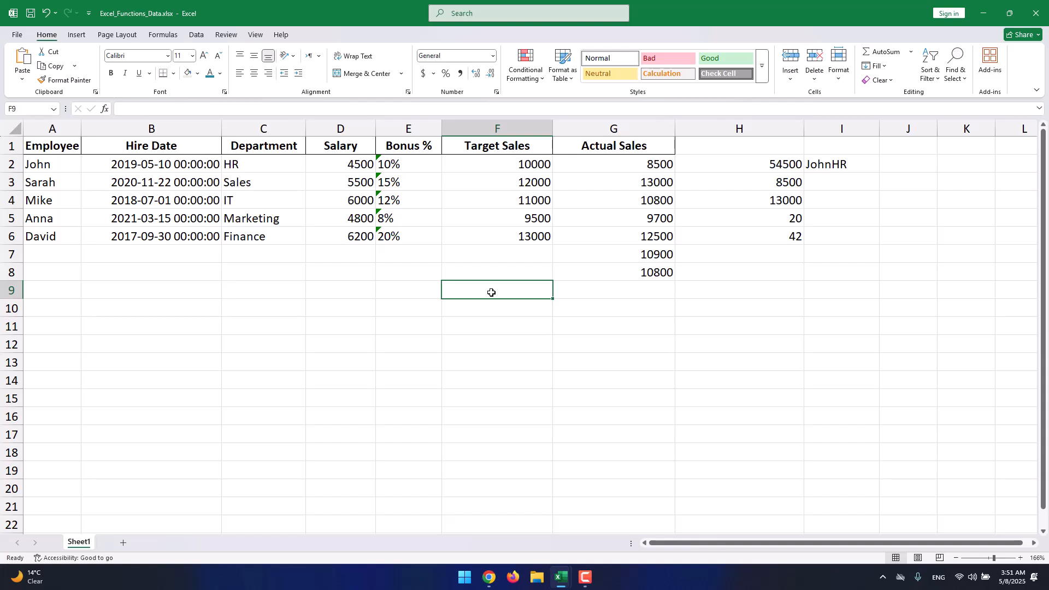
# - Clear the results in columns H and I and the extra values in G7 and G8
pyautogui.moveTo(736, 267); pyautogui.dragTo(805, 135)
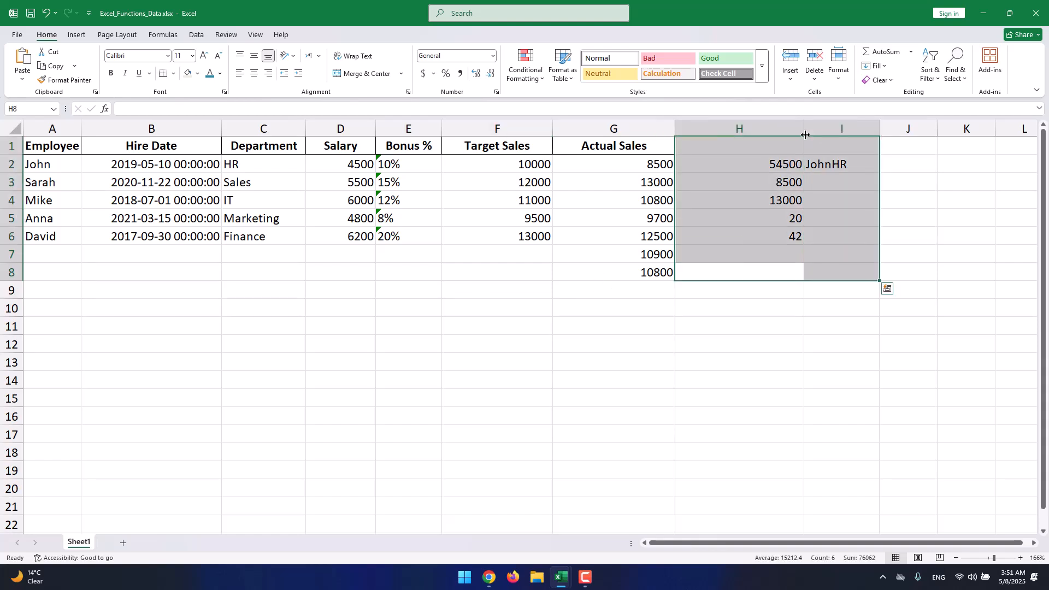
pyautogui.press('Delete')
pyautogui.click(760, 182)
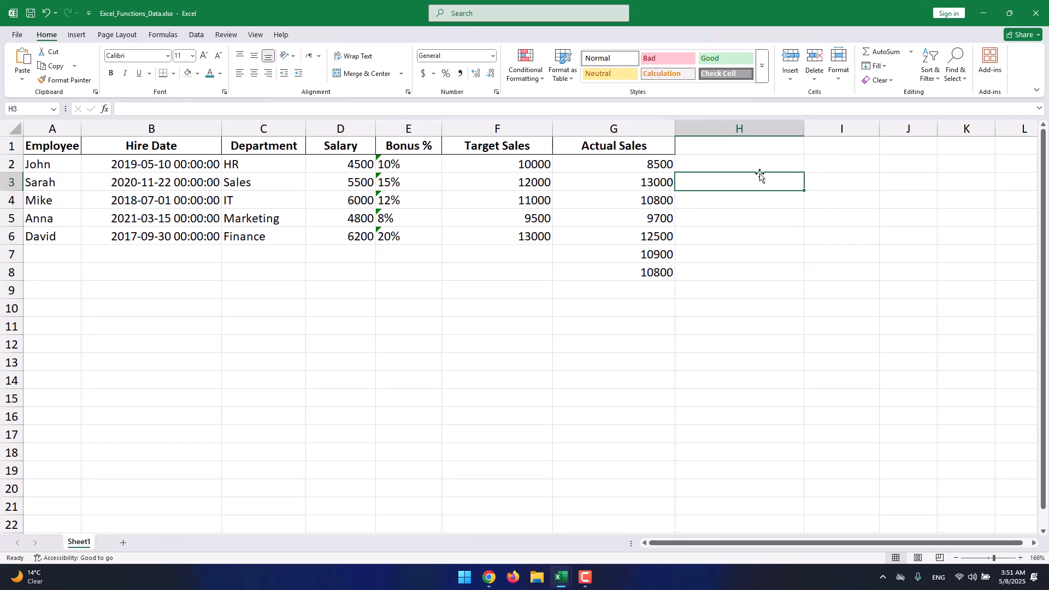
pyautogui.moveTo(706, 285); pyautogui.dragTo(613, 256)
pyautogui.click(710, 302)
pyautogui.press('Delete')
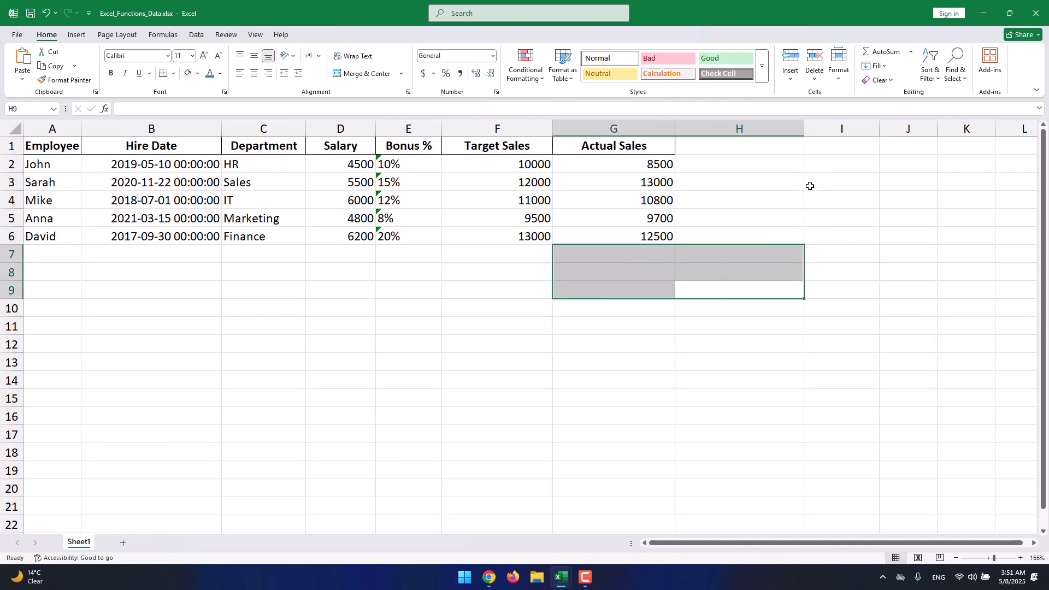
# - Enter an IF formula in H2 that checks whether G2 exceeds F2, returning Excellent or Try Harder
pyautogui.click(786, 170)
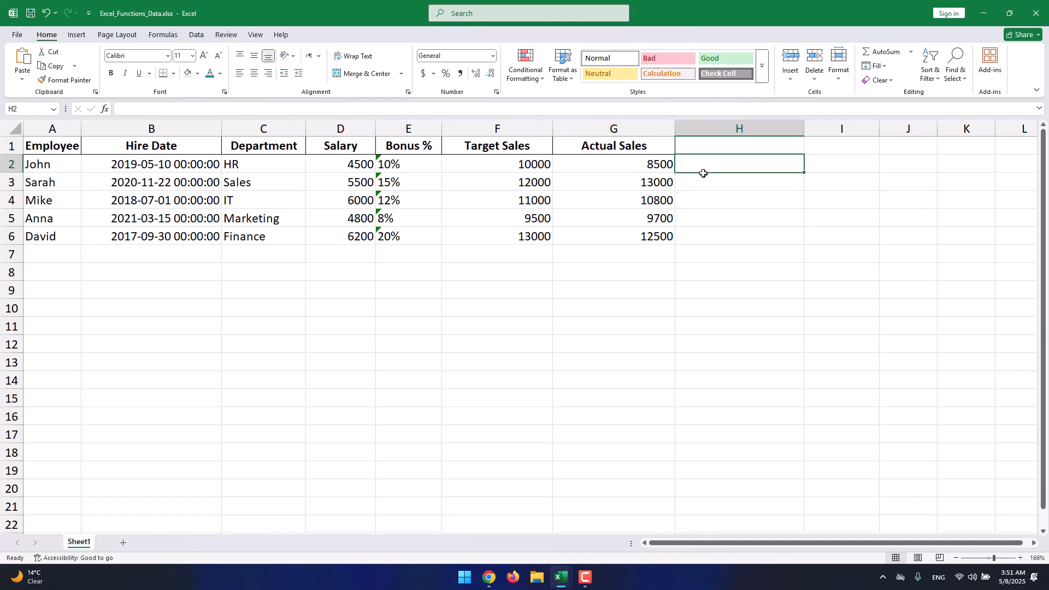
pyautogui.write('=')
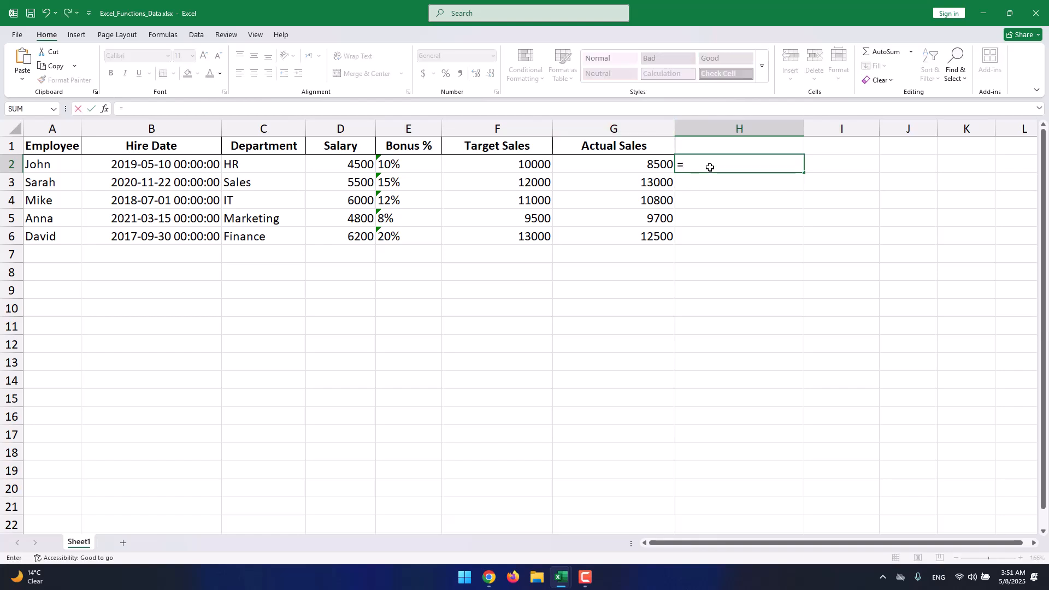
pyautogui.write('i')
pyautogui.press('BackSpace')
pyautogui.write('if')
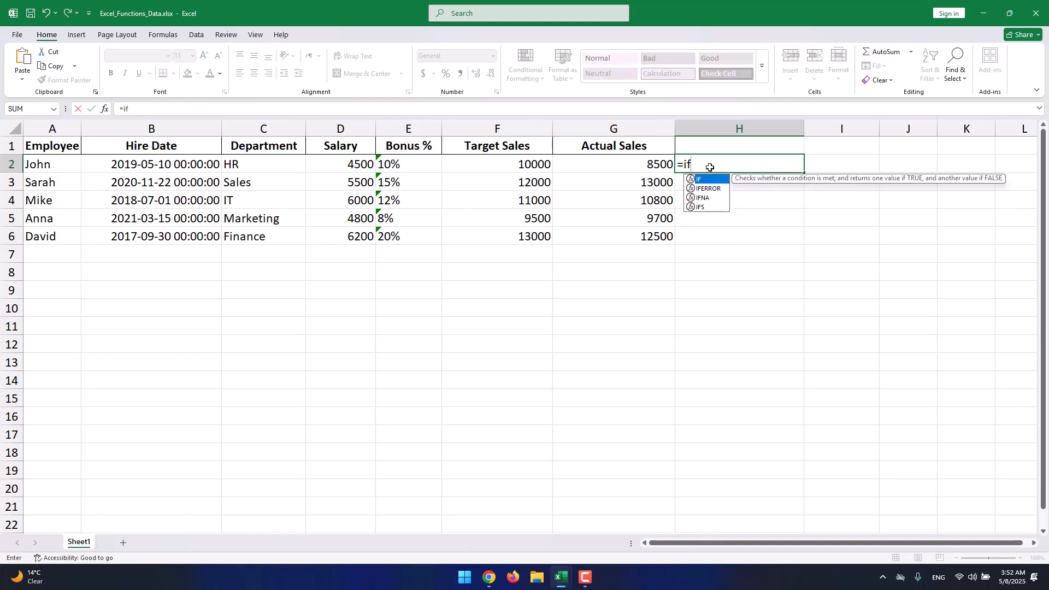
pyautogui.write('(')
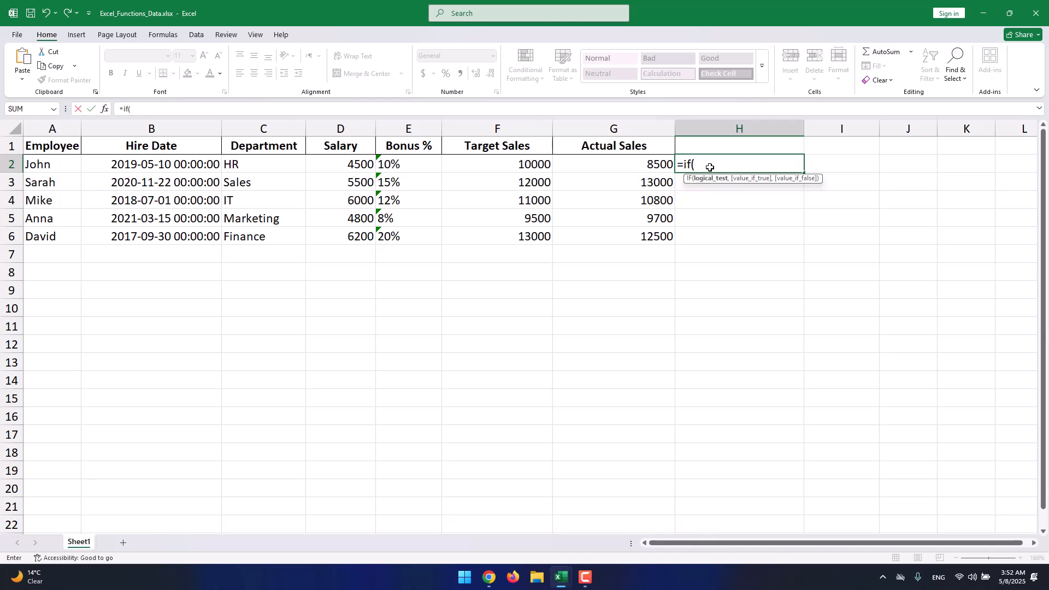
pyautogui.write('G2')
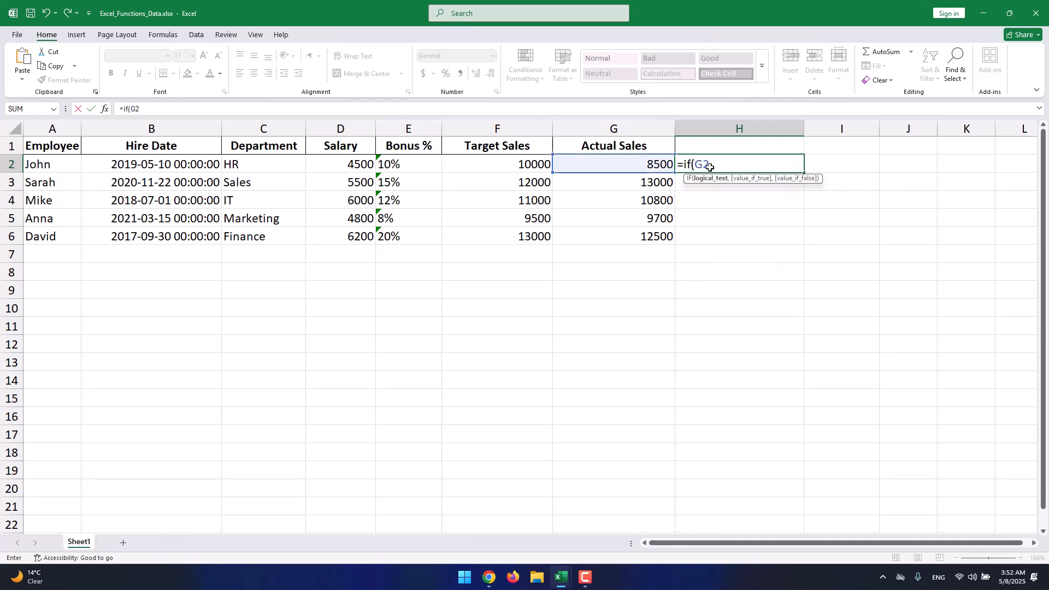
pyautogui.write('>F2')
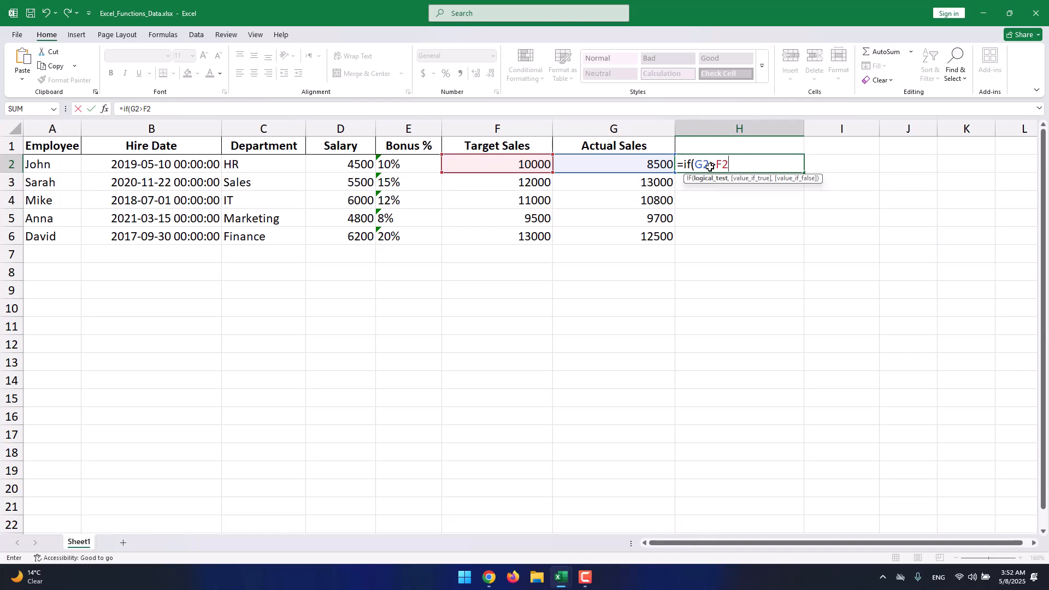
pyautogui.write(', Excellent')
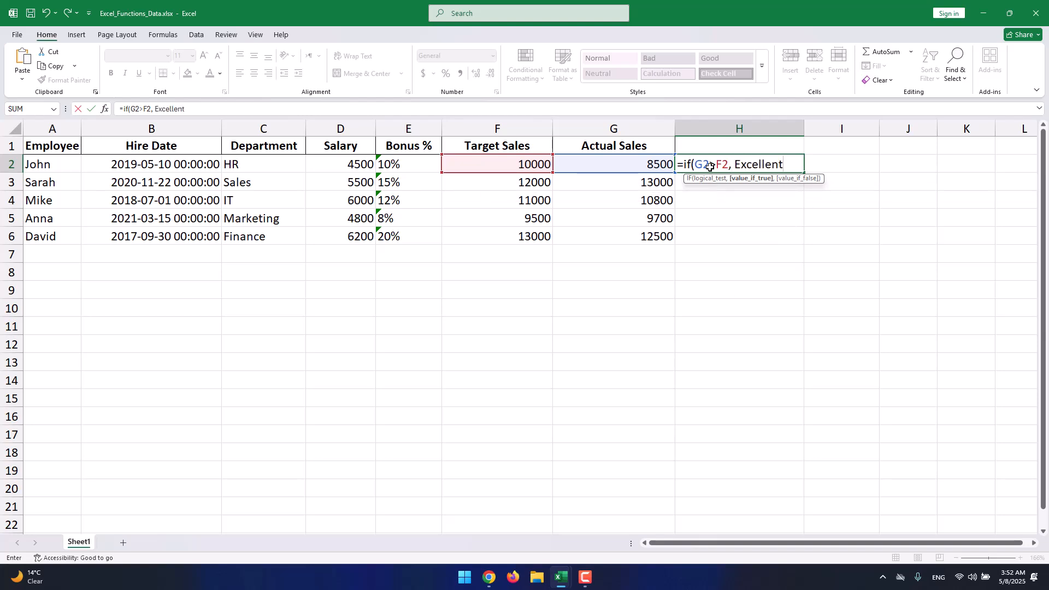
pyautogui.write(',')
pyautogui.write('Try')
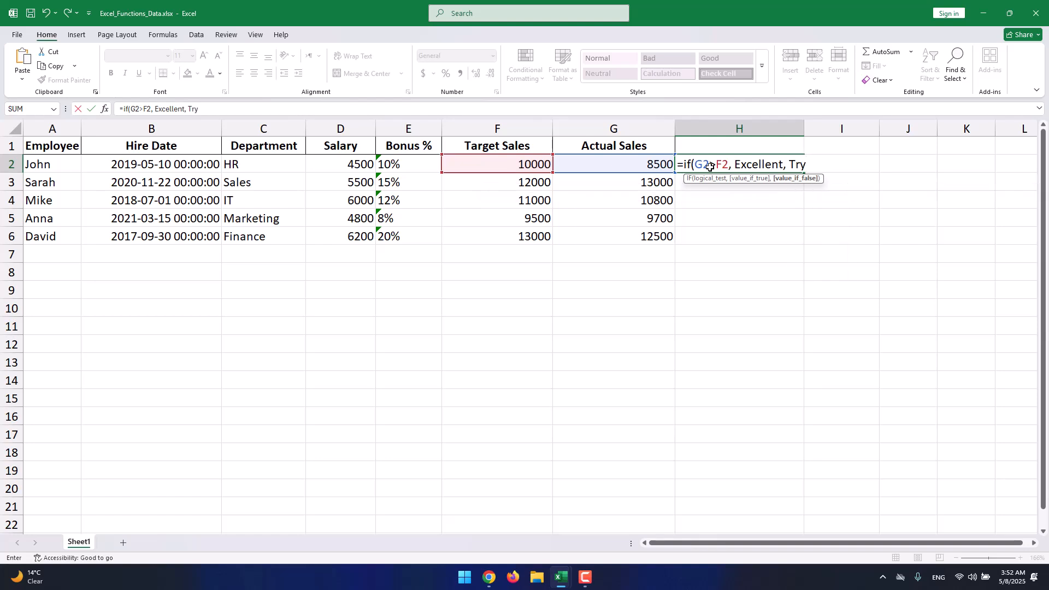
pyautogui.write(' Harder)')
pyautogui.press('Return')
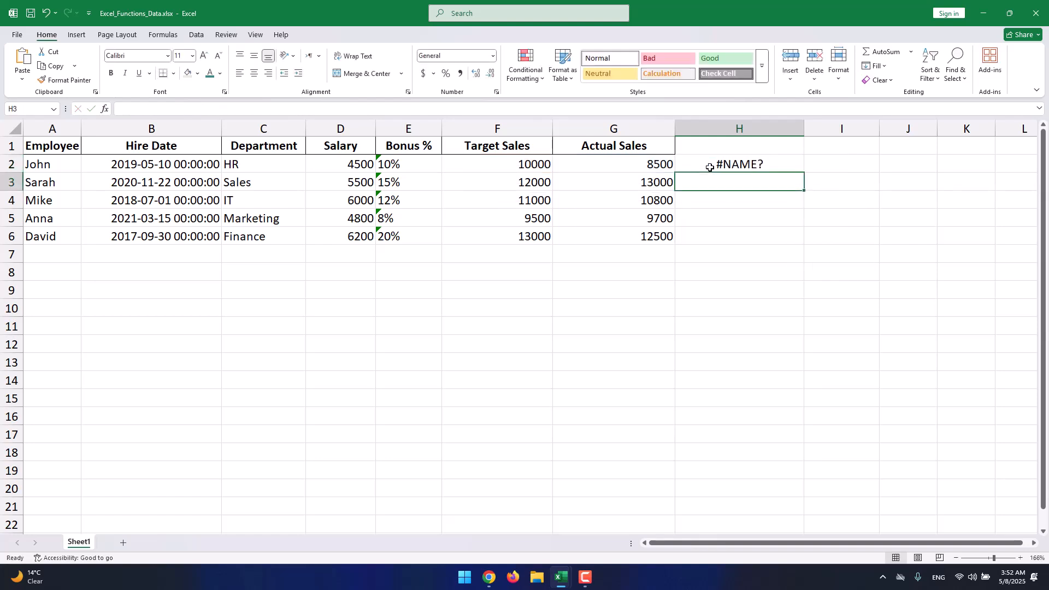
# - Edit the H2 formula to put quotation marks around "Excellent" and "Try Harder"
pyautogui.click(740, 169)
pyautogui.doubleClick(757, 167)
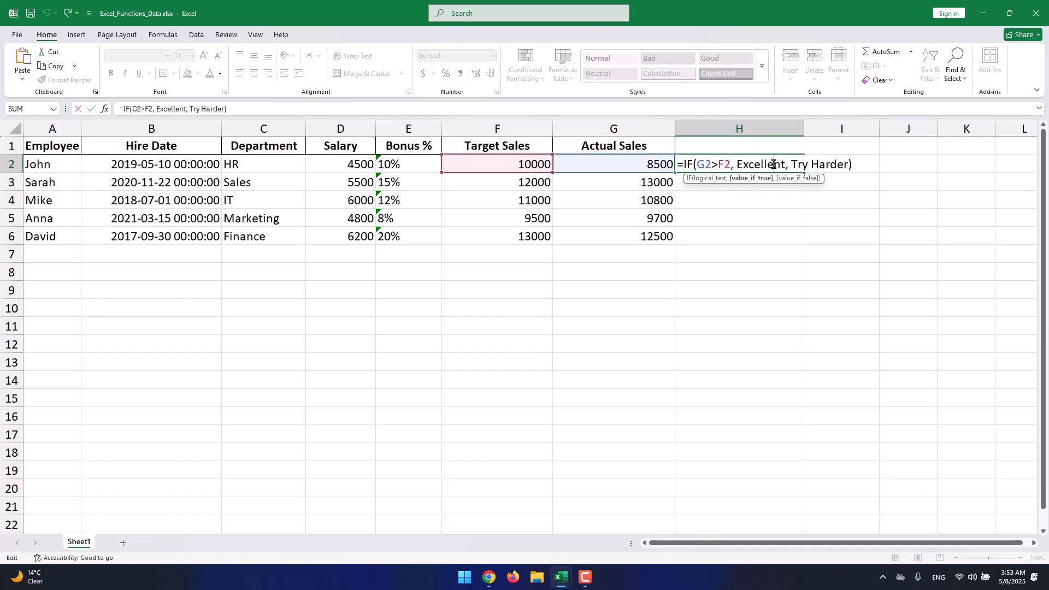
pyautogui.doubleClick(774, 163)
pyautogui.press('BackSpace')
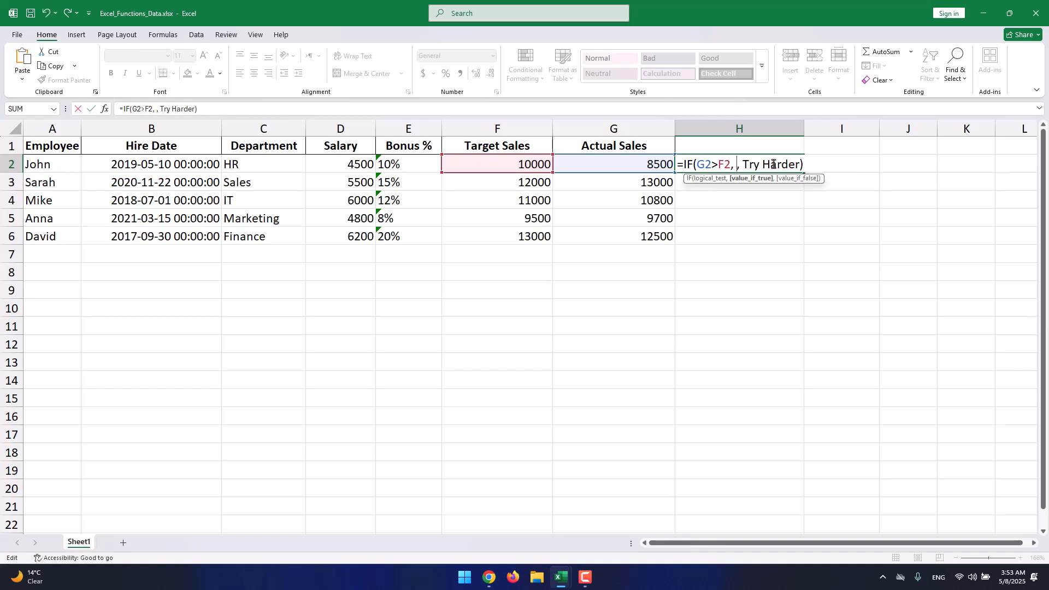
pyautogui.write('"Excellent"')
pyautogui.press('Right')
pyautogui.press('Right')
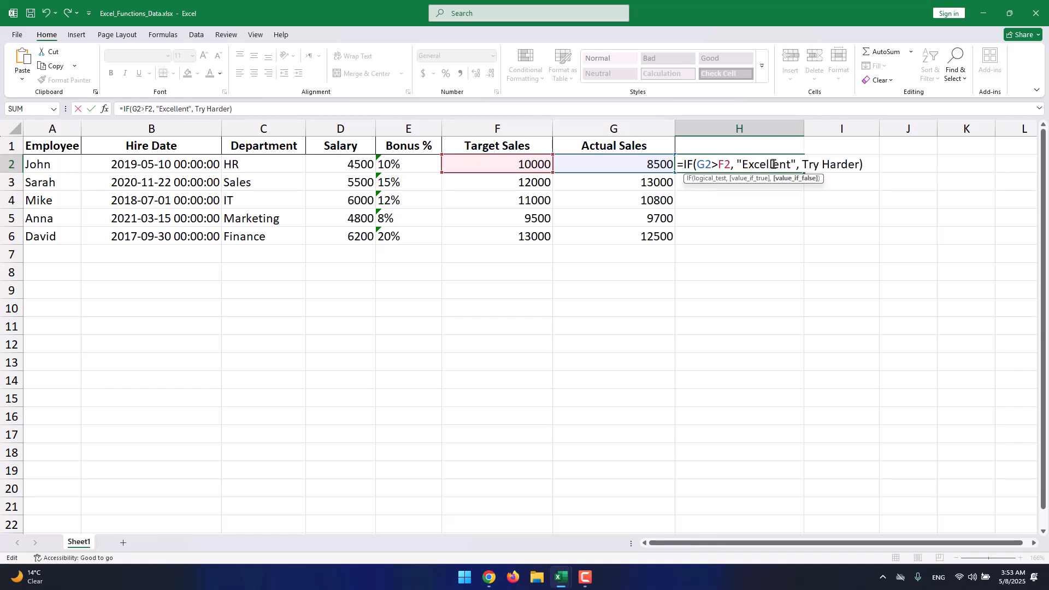
pyautogui.hotkey('ctrl', 'shift', 'Right')
pyautogui.hotkey('ctrl', 'shift', 'Right')
pyautogui.write('"Try Harder"')
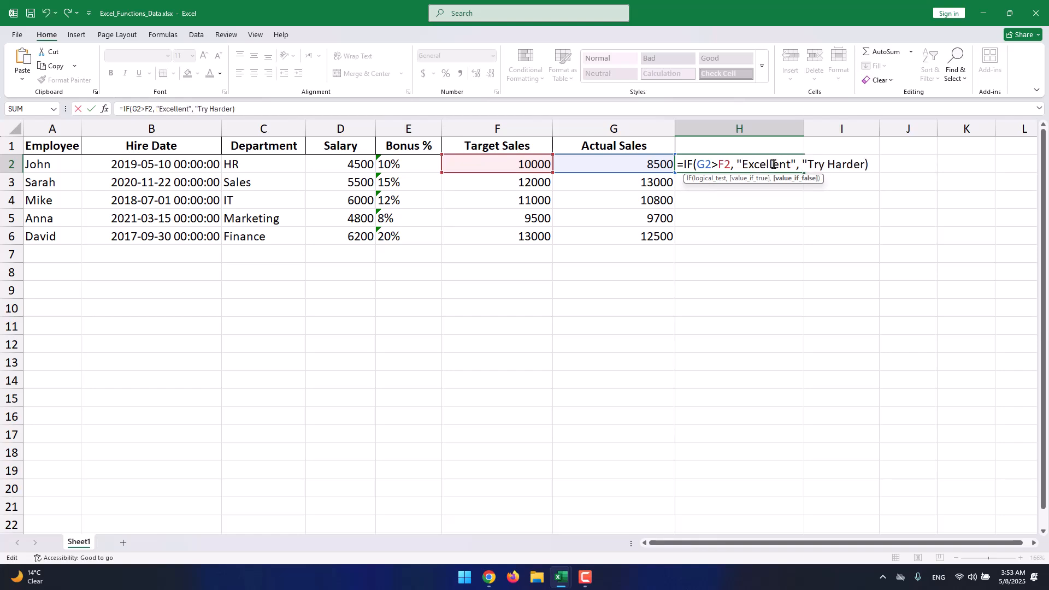
pyautogui.press('Return')
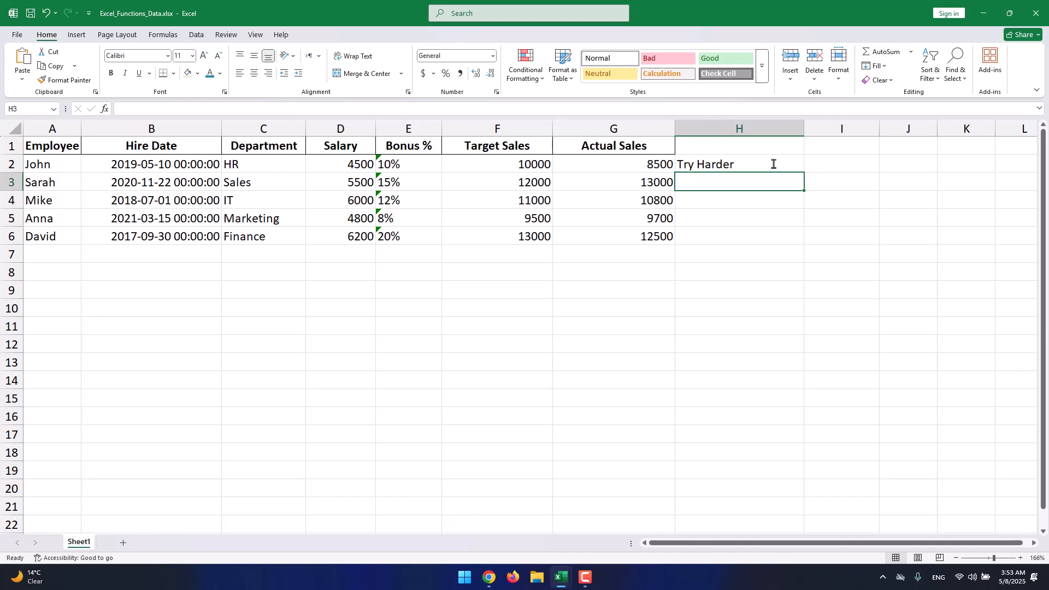
# - Examine the IF formula text in H2
pyautogui.doubleClick(773, 163)
pyautogui.moveTo(736, 164); pyautogui.dragTo(860, 165)
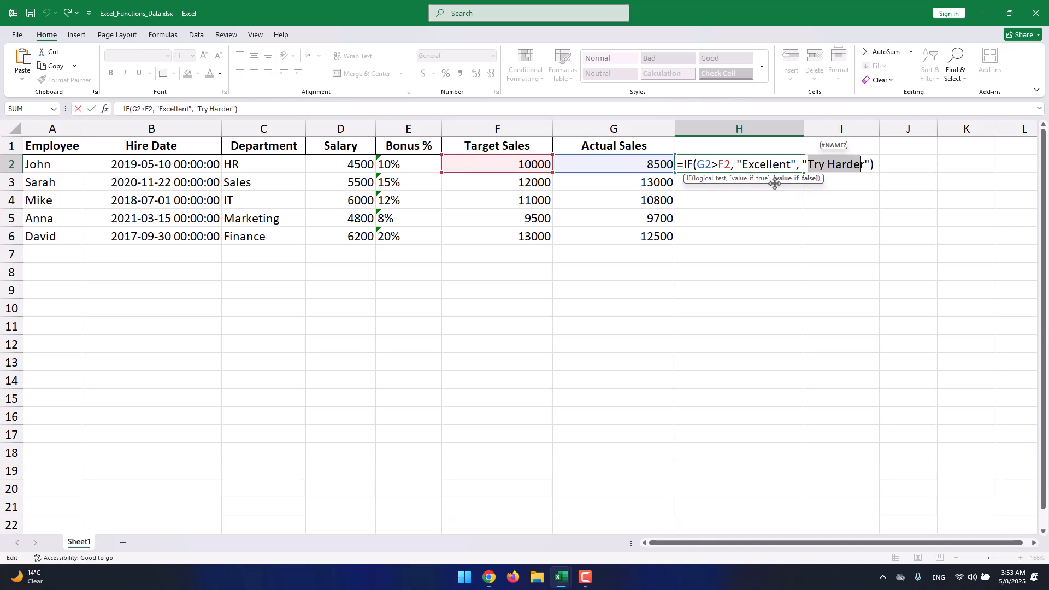
pyautogui.click(750, 195)
pyautogui.click(713, 170)
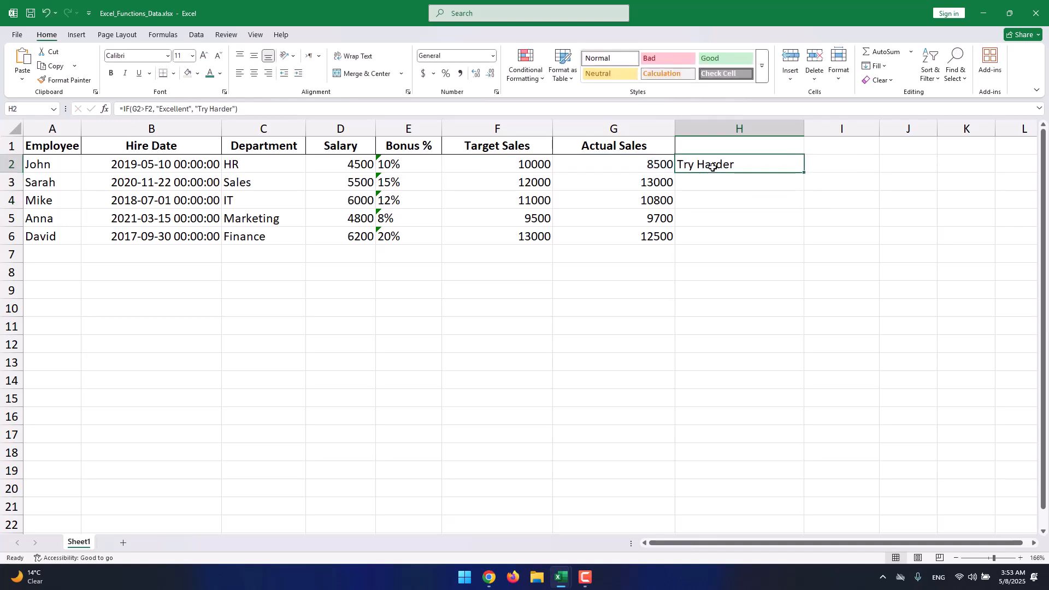
# - Copy the IF formula text from H2 and undo the accidental reference edit
pyautogui.doubleClick(704, 163)
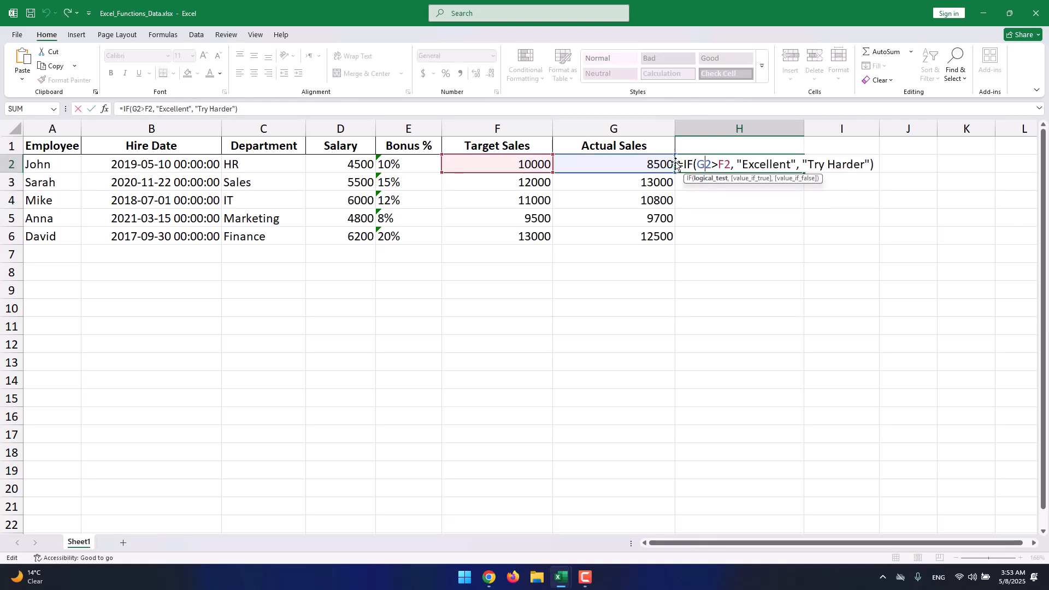
pyautogui.moveTo(678, 164); pyautogui.dragTo(873, 166)
pyautogui.hotkey('ctrl', 'c')
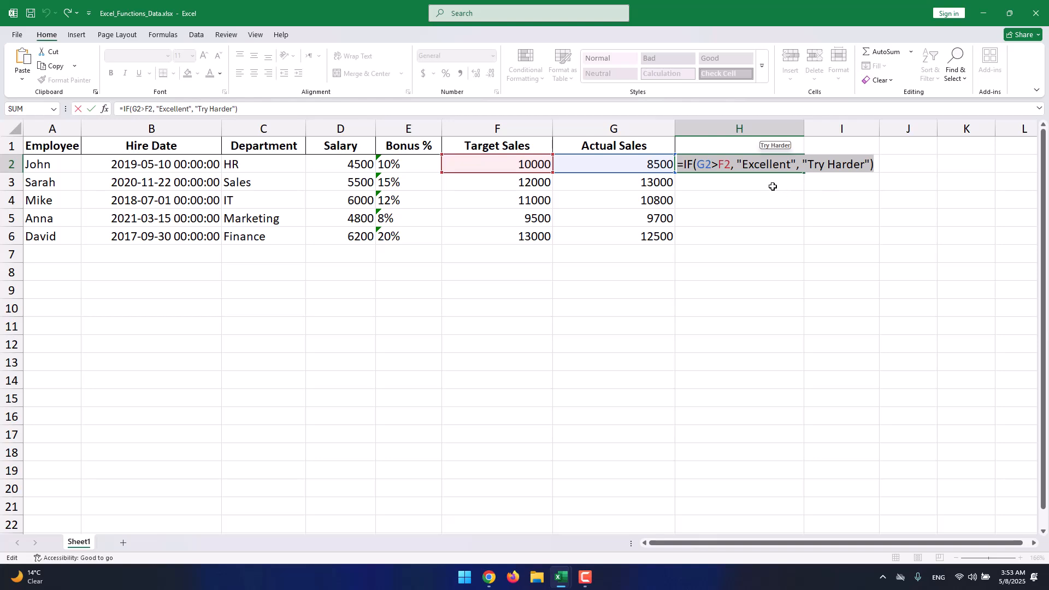
pyautogui.write('=')
pyautogui.click(732, 180)
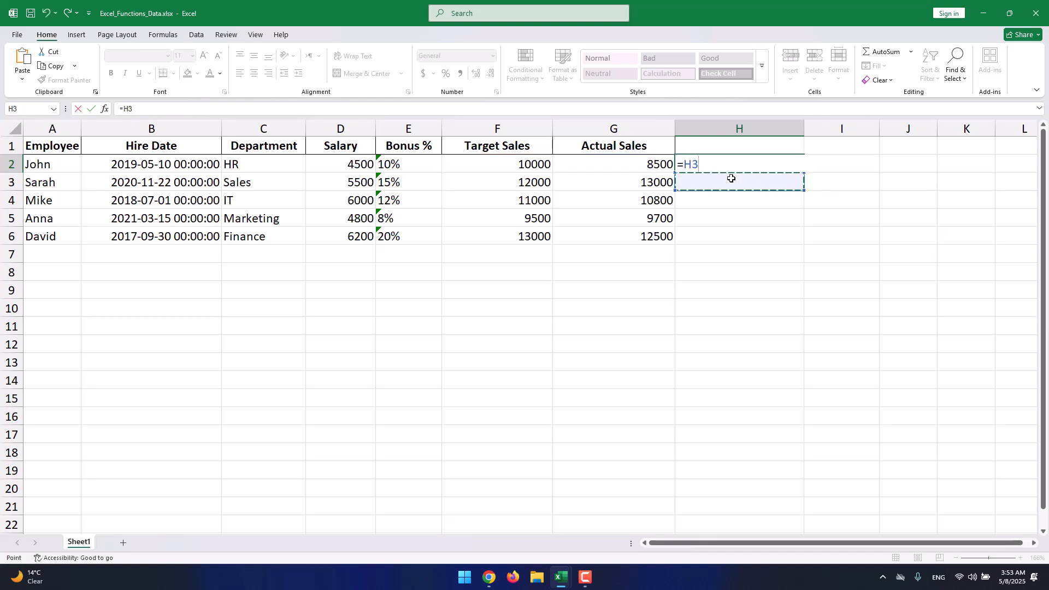
pyautogui.click(716, 211)
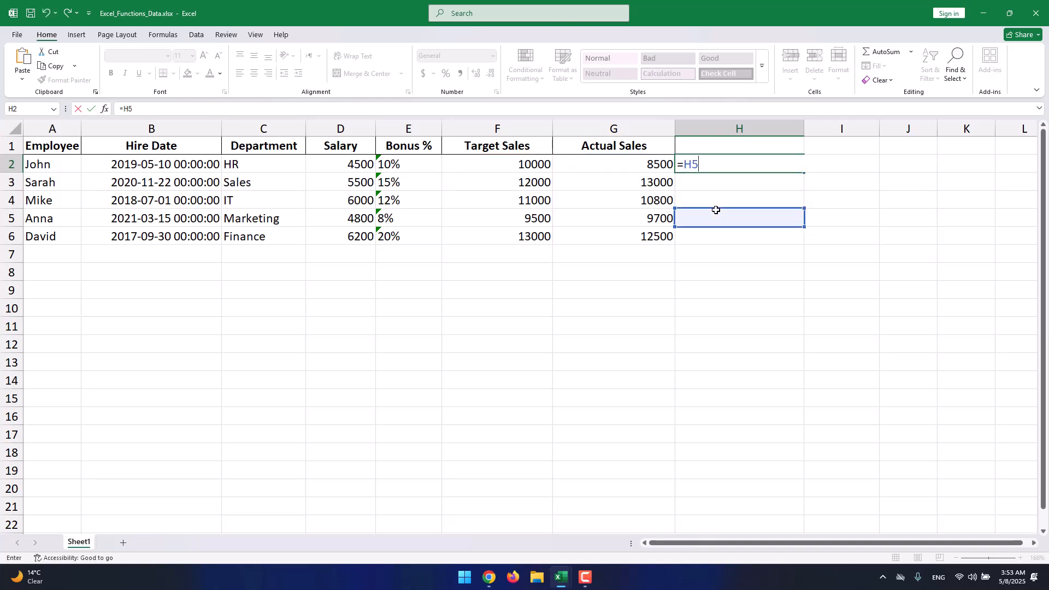
pyautogui.press('Return')
pyautogui.hotkey('ctrl', 'z')
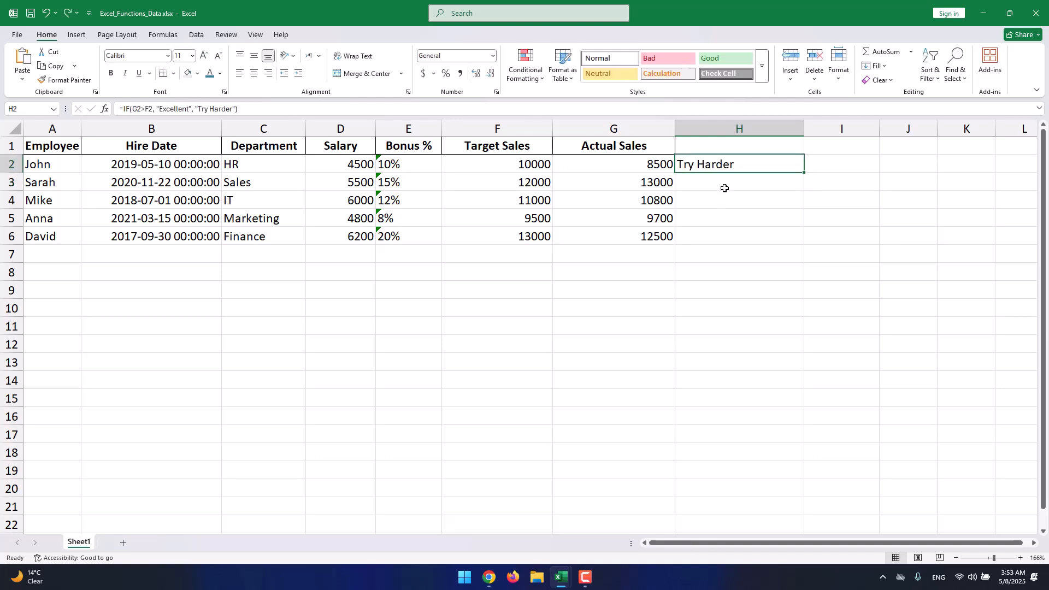
# - Paste the IF formula into H3 and change its references to G3 and F3
pyautogui.doubleClick(726, 183)
pyautogui.hotkey('ctrl', 'v')
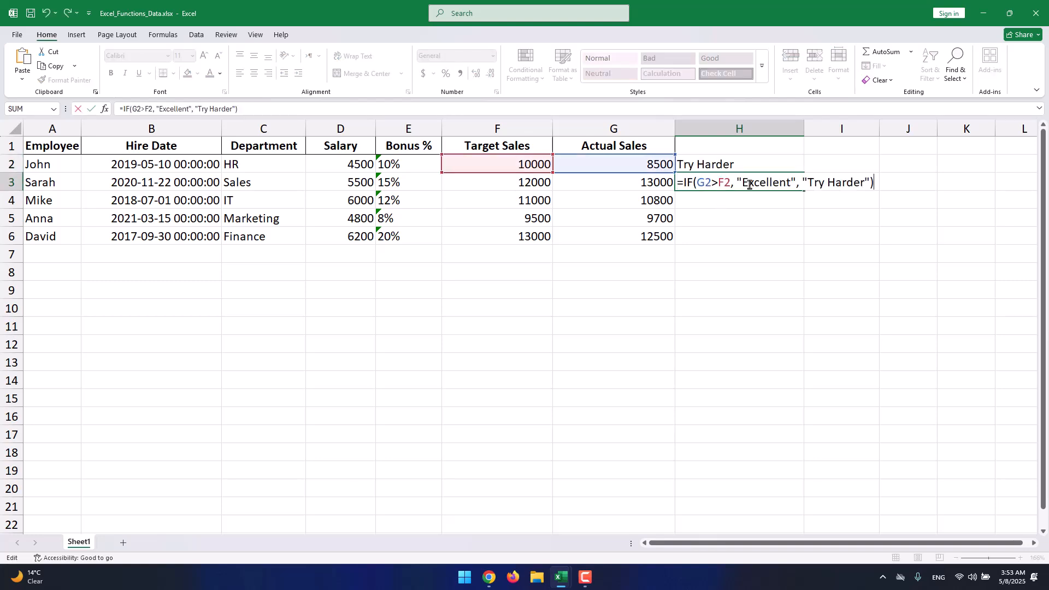
pyautogui.click(704, 183)
pyautogui.press('Delete')
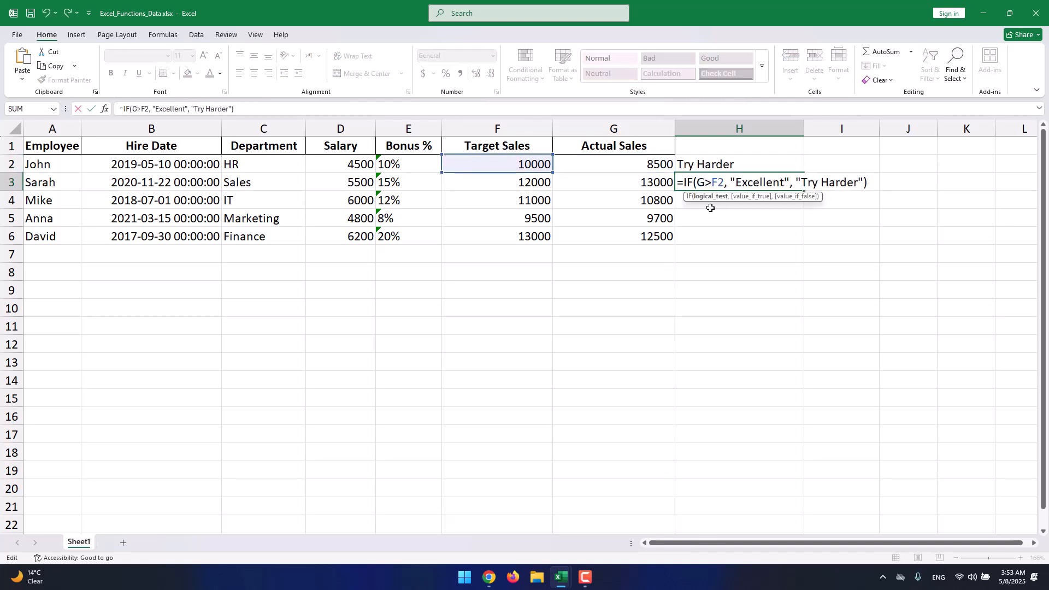
pyautogui.write('2')
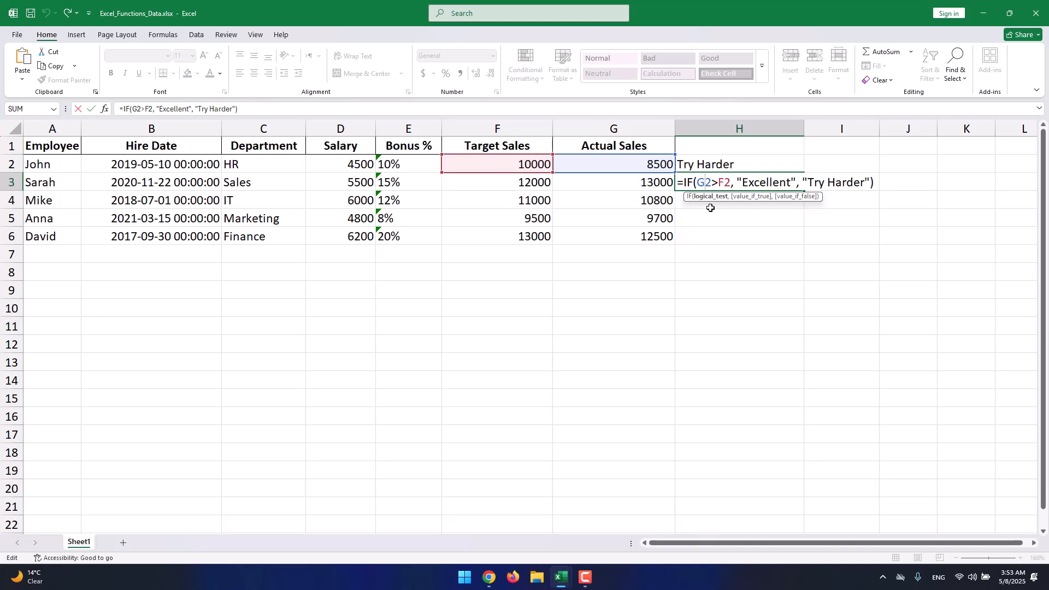
pyautogui.press('Delete')
pyautogui.write('3')
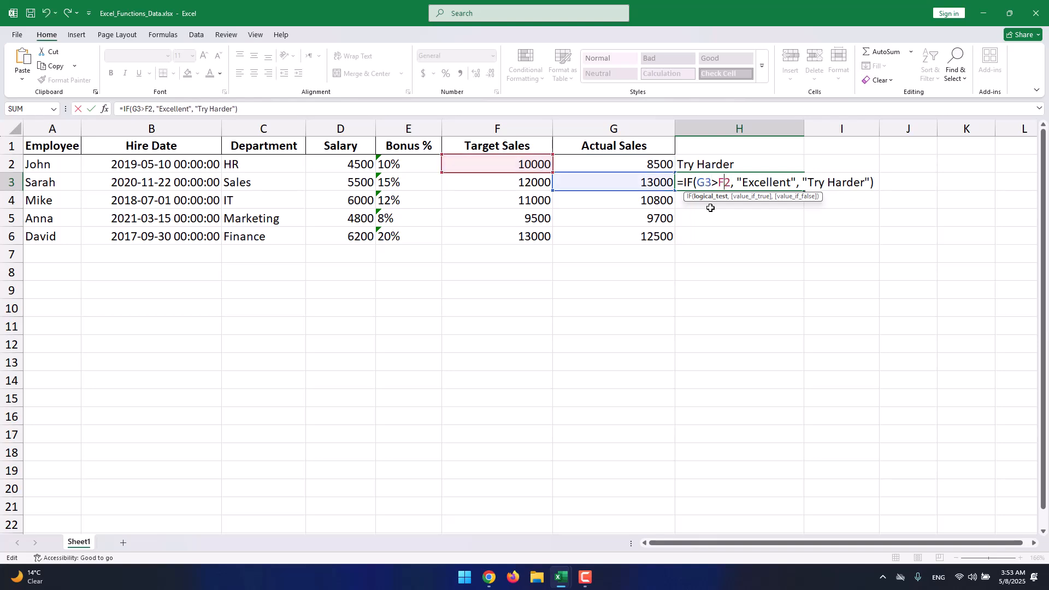
pyautogui.press('Delete')
pyautogui.write('3')
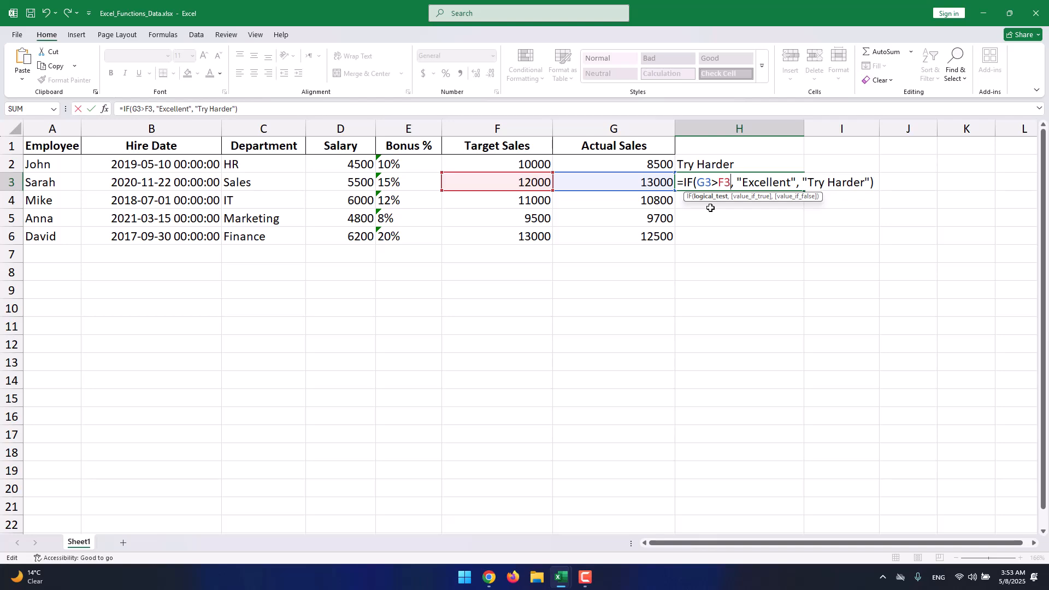
pyautogui.press('Return')
pyautogui.click(699, 184)
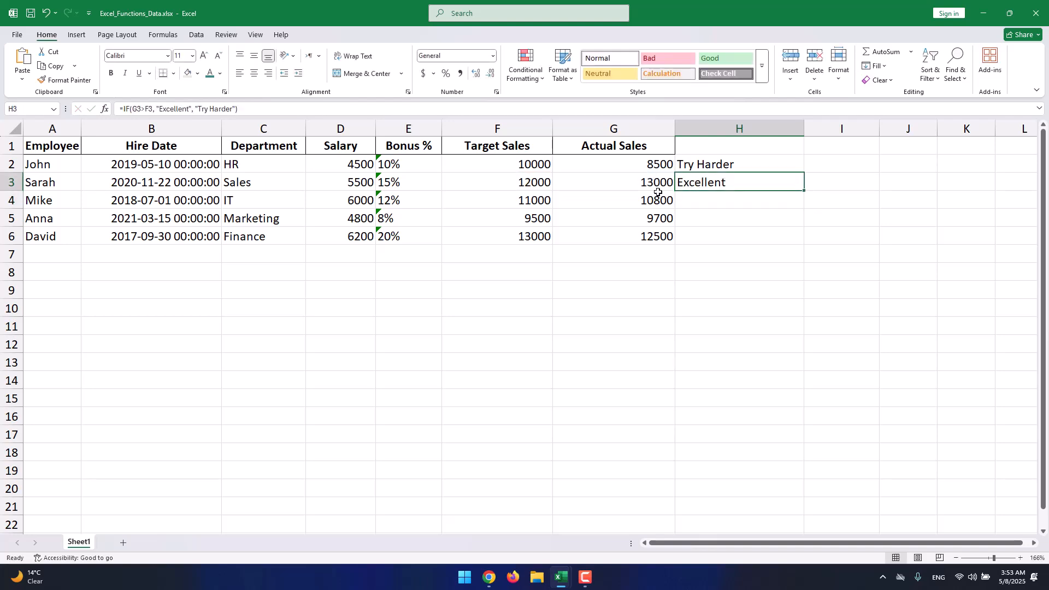
# - Paste the IF formula into H4 and change its references to G4 and F4
pyautogui.doubleClick(691, 199)
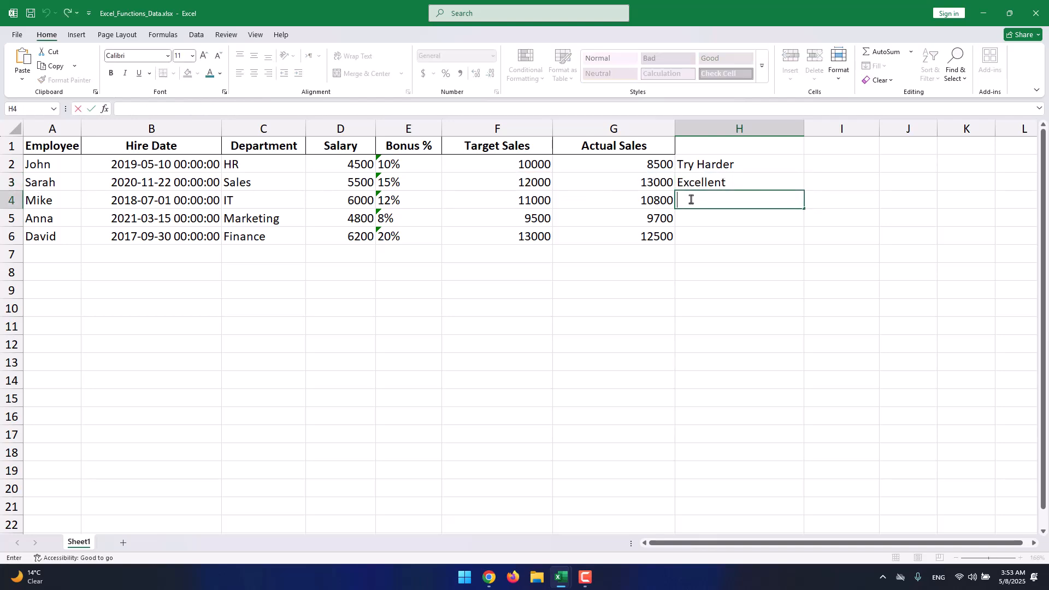
pyautogui.hotkey('ctrl', 'v')
pyautogui.click(711, 201)
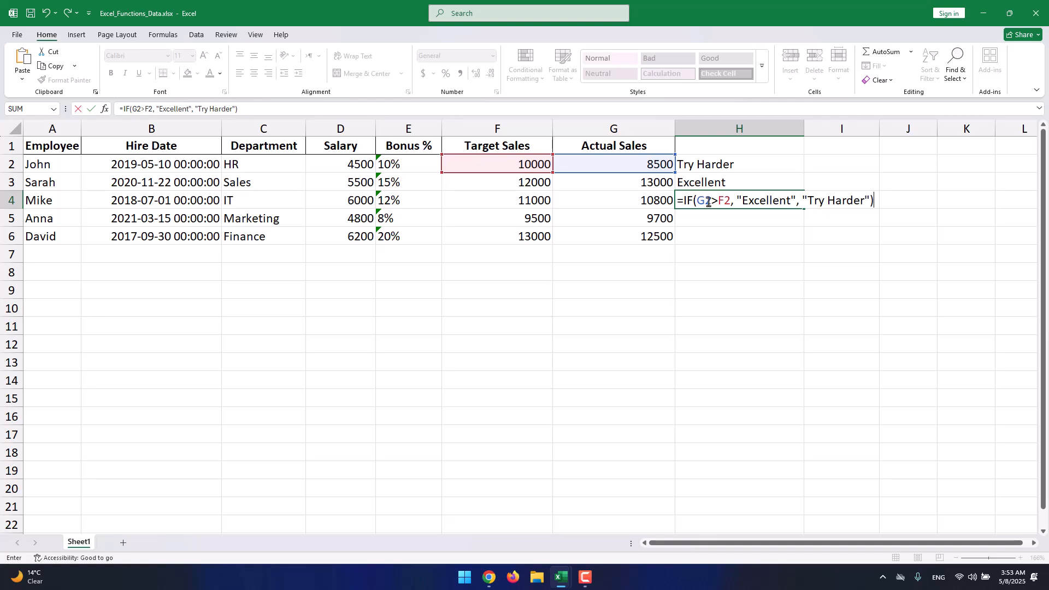
pyautogui.press('BackSpace')
pyautogui.write('4')
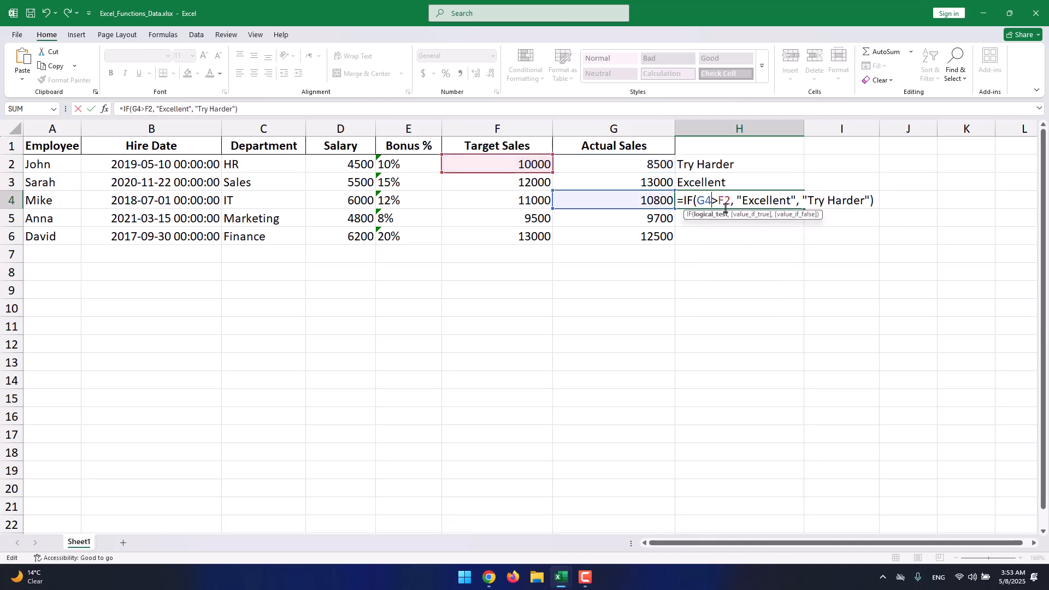
pyautogui.press('BackSpace')
pyautogui.write('4')
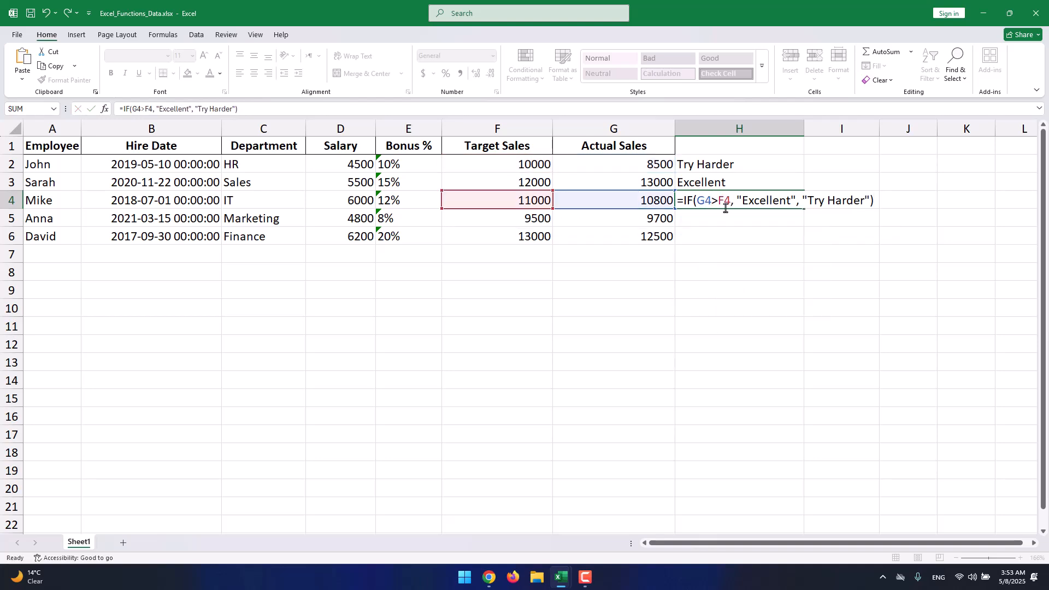
pyautogui.press('Return')
# - Paste the IF formula into H5, changing its references to G5 and F6
pyautogui.doubleClick(714, 220)
pyautogui.hotkey('ctrl', 'v')
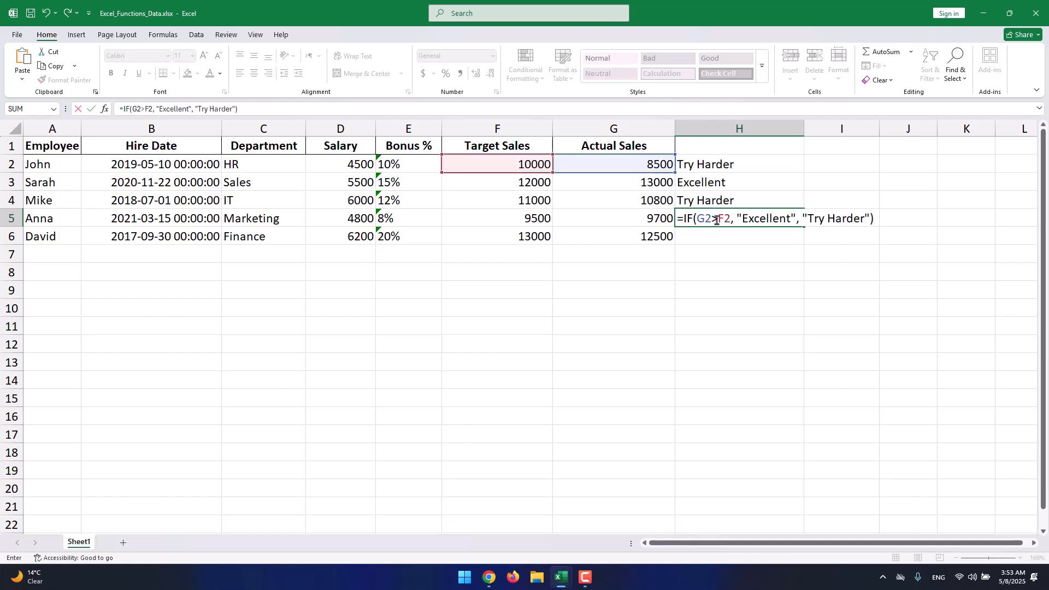
pyautogui.click(713, 219)
pyautogui.press('BackSpace')
pyautogui.write('5')
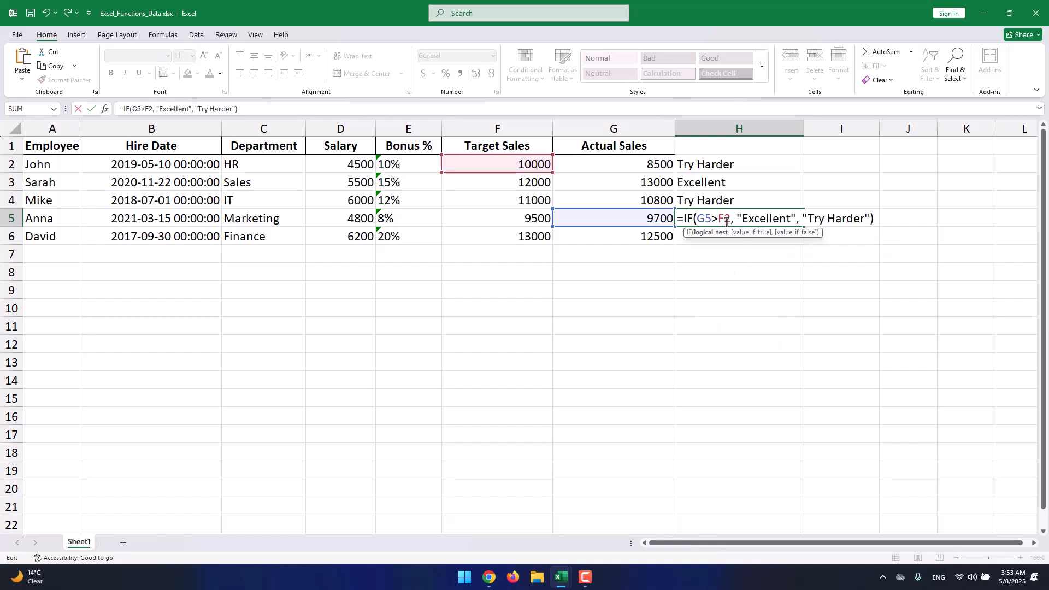
pyautogui.press('BackSpace')
pyautogui.write('6')
pyautogui.press('Return')
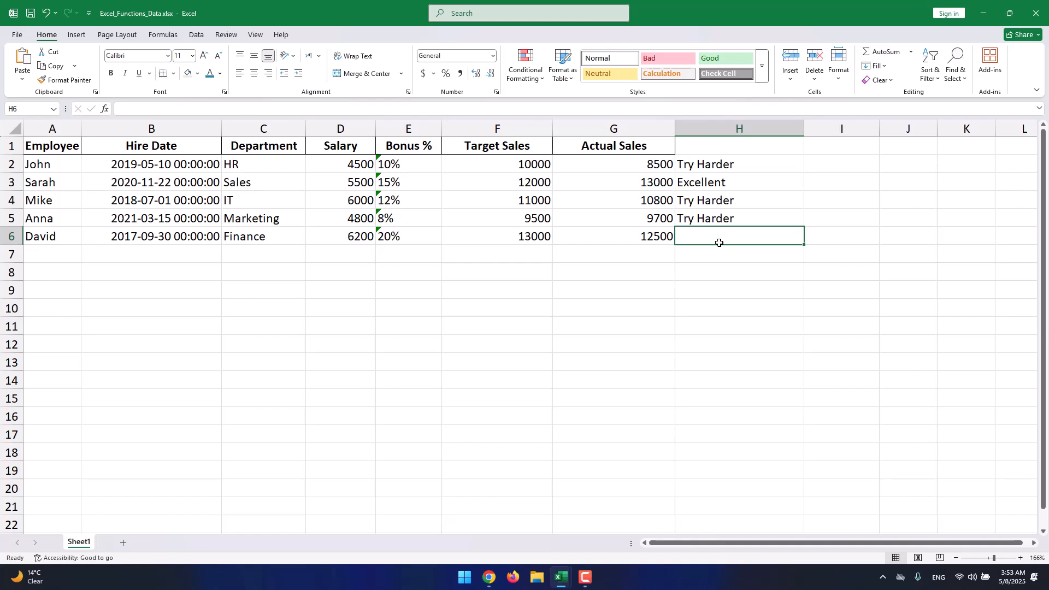
# - Correct the target reference in the H5 formula to F5
pyautogui.doubleClick(723, 221)
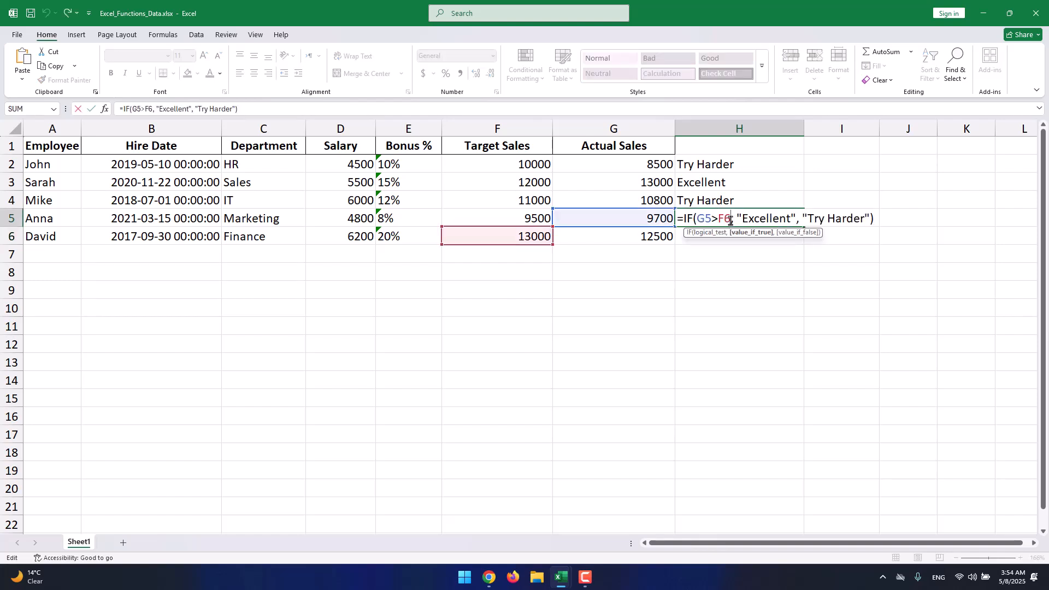
pyautogui.press('BackSpace')
pyautogui.write('5')
pyautogui.press('Return')
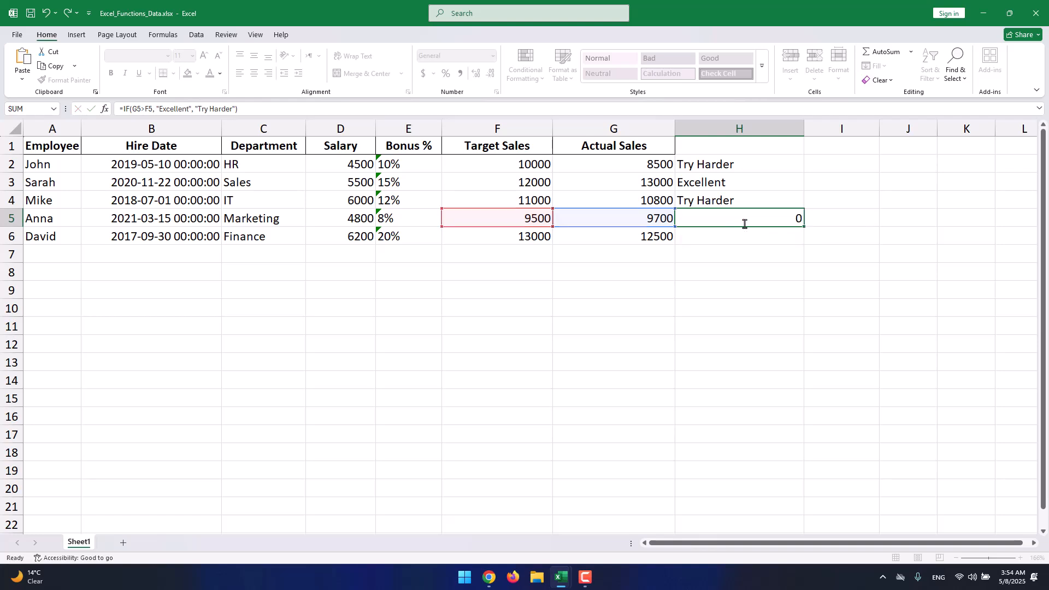
pyautogui.press('Up')
pyautogui.click(686, 241)
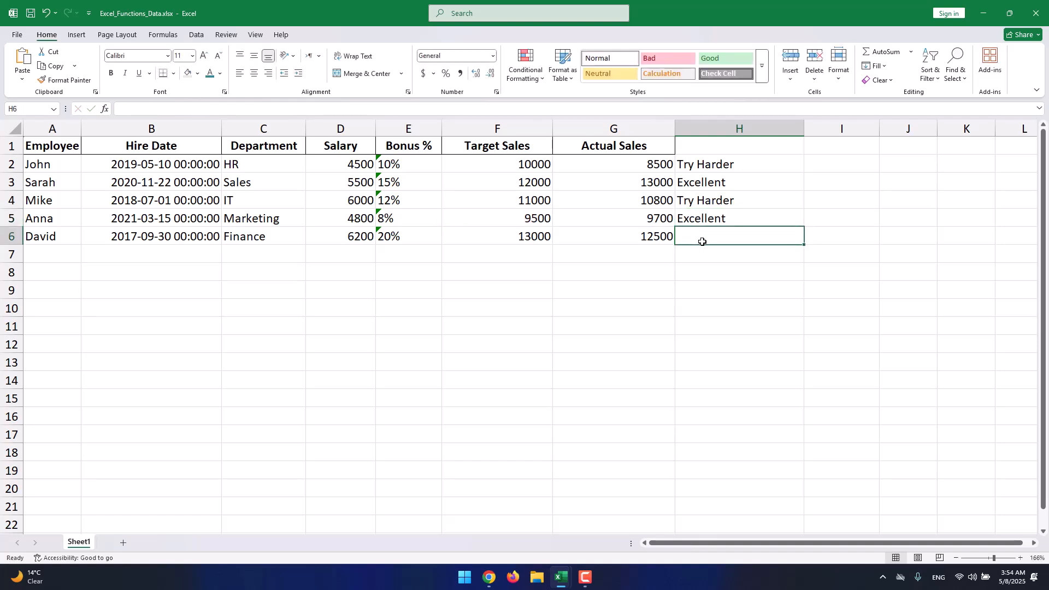
# - Paste the IF formula into H6 and change its references to G6 and F6
pyautogui.doubleClick(702, 241)
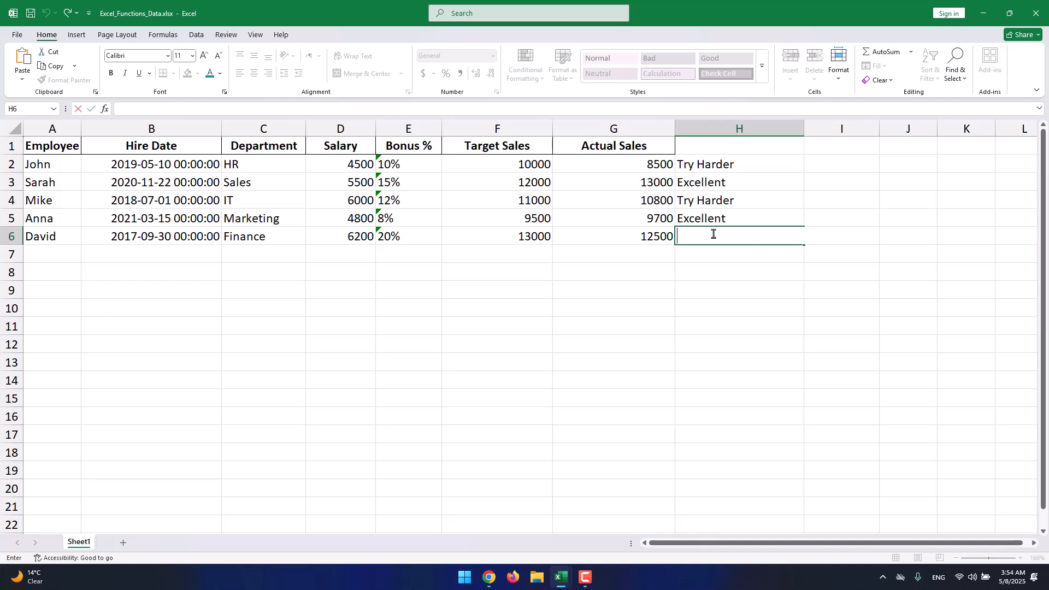
pyautogui.write('=IF(G2>F2, "Excellent", "Try Harder")')
pyautogui.press('Left')
pyautogui.press('Left')
pyautogui.click(713, 234)
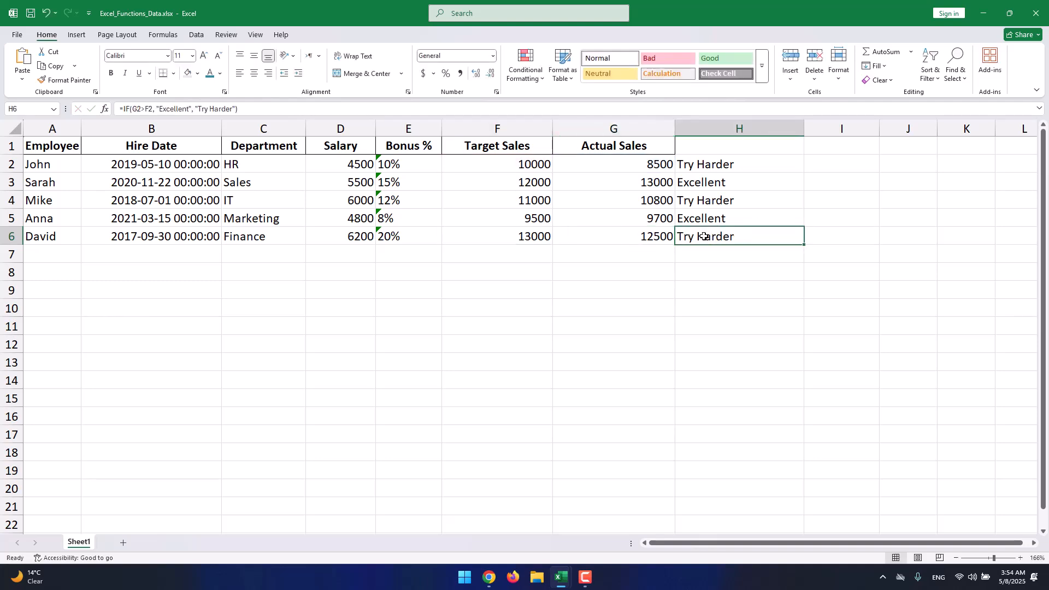
pyautogui.doubleClick(703, 236)
pyautogui.press('BackSpace')
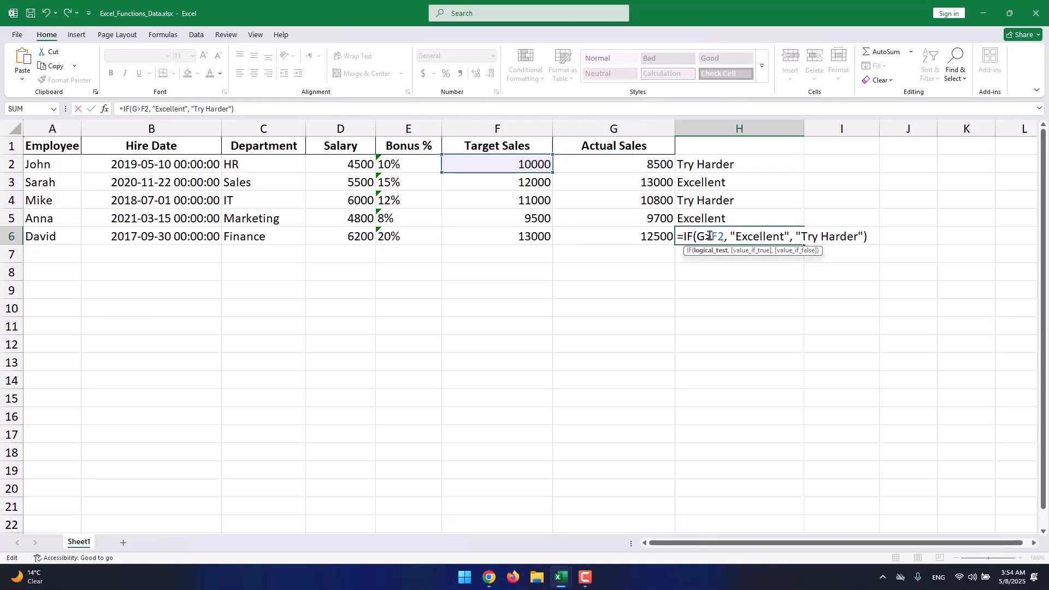
pyautogui.write('6')
pyautogui.press('Delete')
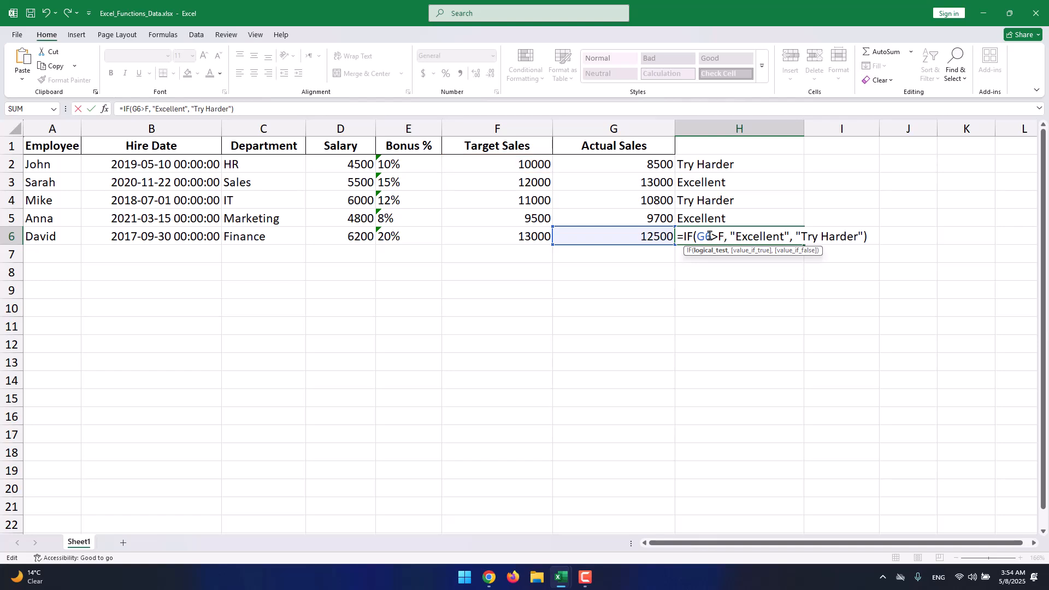
pyautogui.write('6')
pyautogui.press('Return')
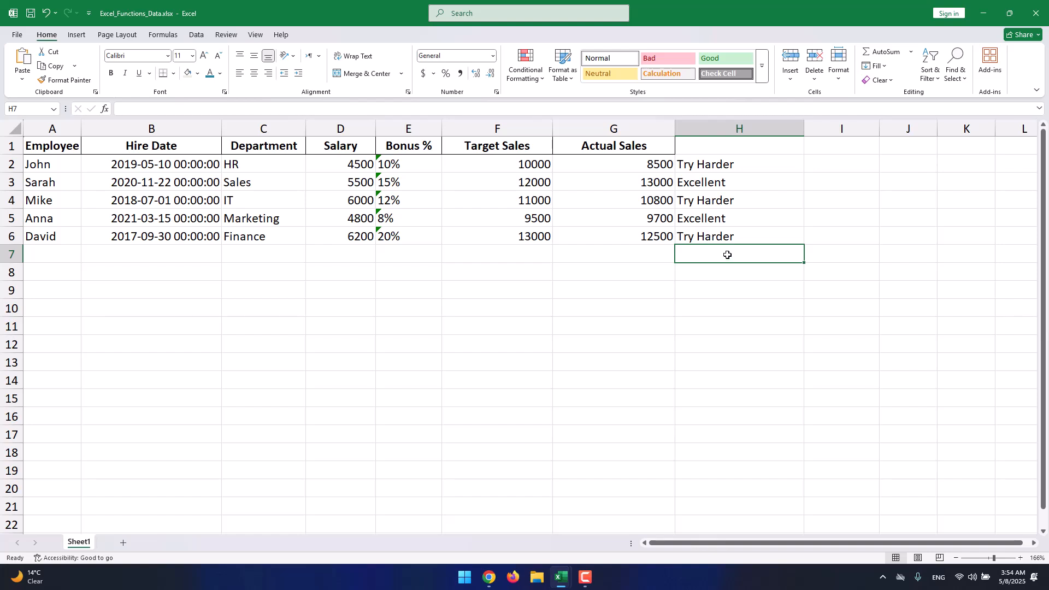
# - Enter a COUNTIF formula in G7 counting cells in F2:G6 with criterion >10000
pyautogui.click(590, 578)
pyautogui.click(628, 236)
pyautogui.moveTo(590, 236); pyautogui.dragTo(475, 162)
pyautogui.doubleClick(601, 255)
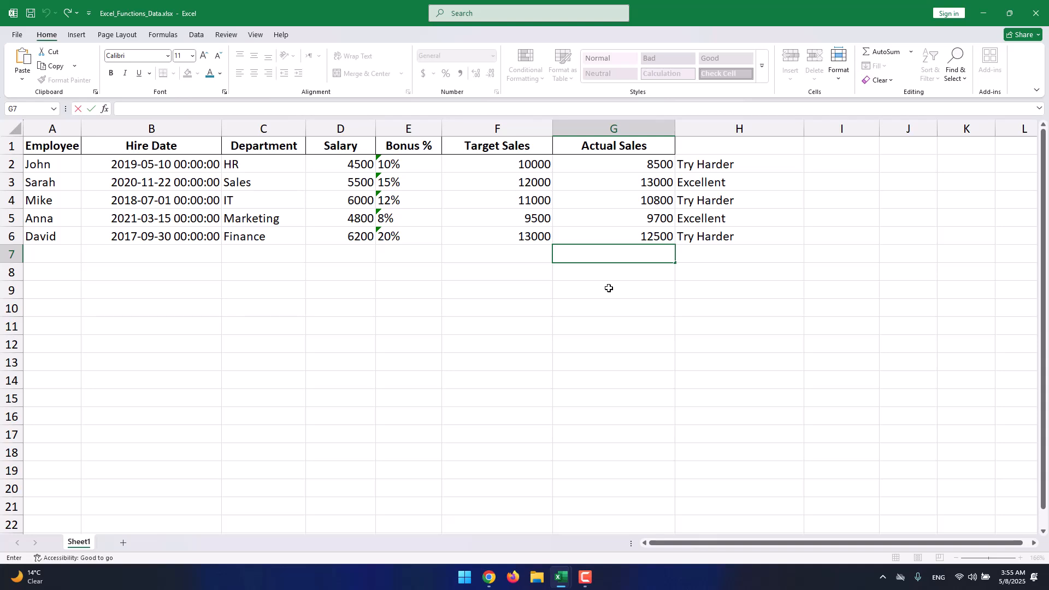
pyautogui.write('=coun')
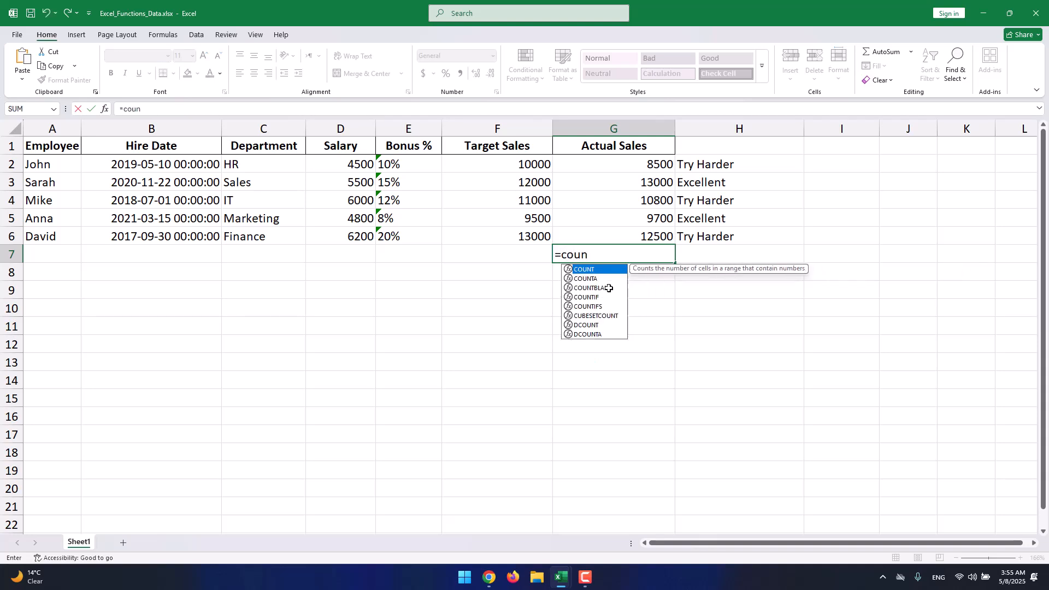
pyautogui.write('tif(')
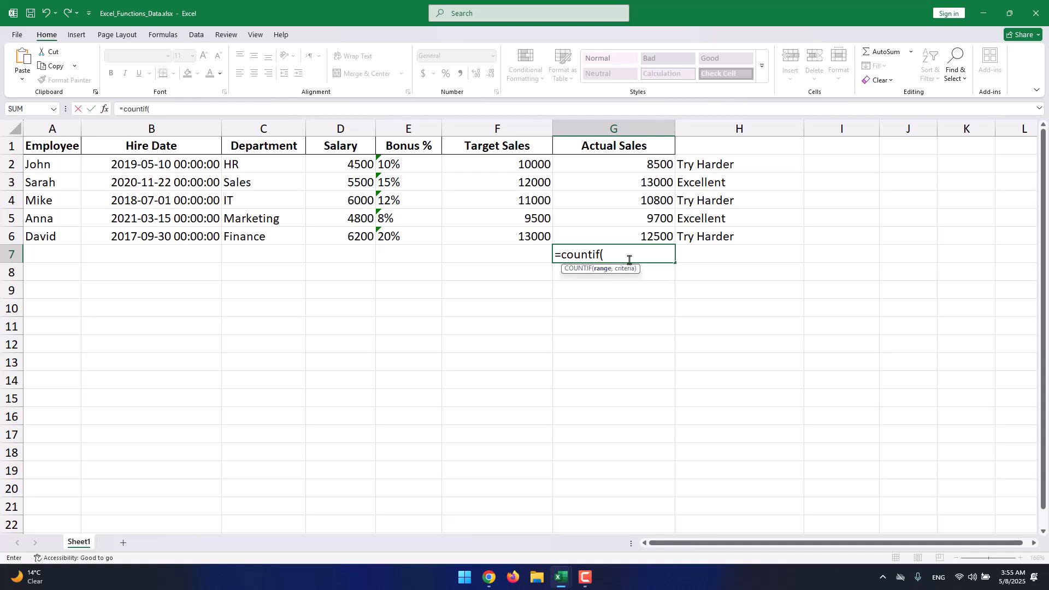
pyautogui.moveTo(648, 239); pyautogui.dragTo(487, 169)
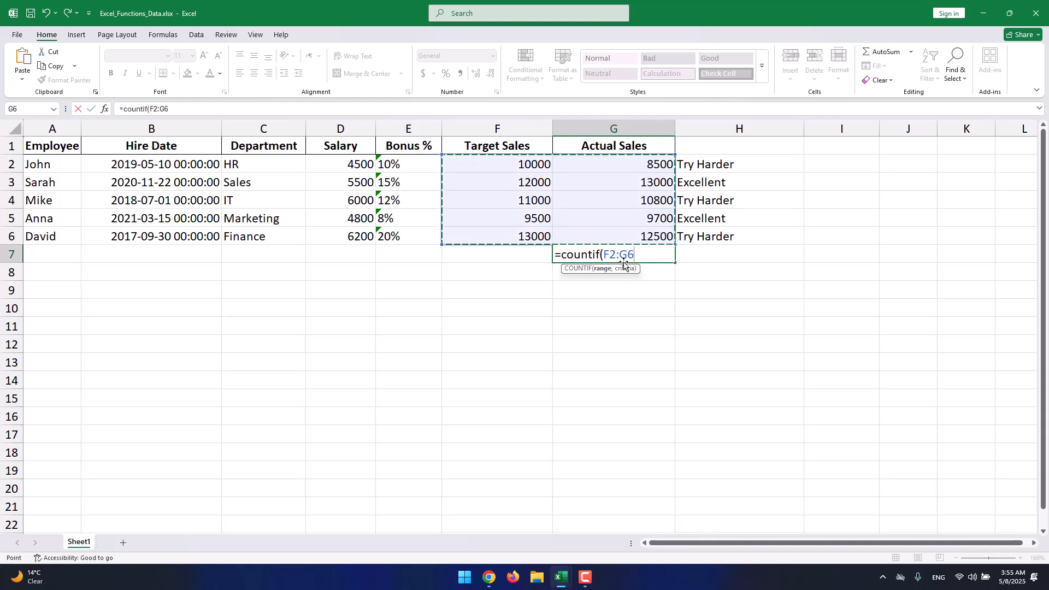
pyautogui.click(639, 256)
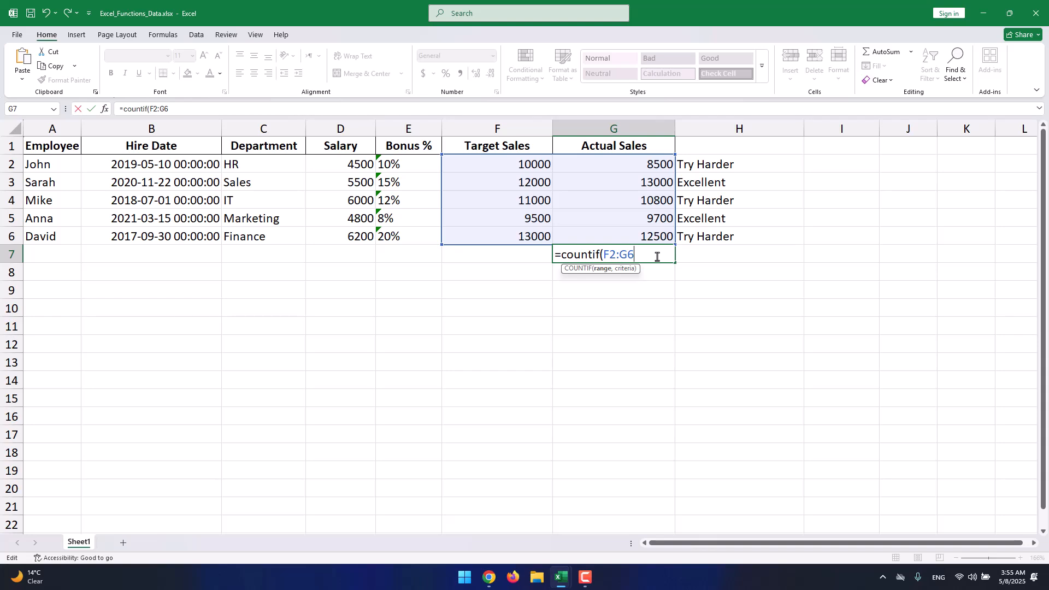
pyautogui.write(',')
pyautogui.write('>10000)')
pyautogui.press('Return')
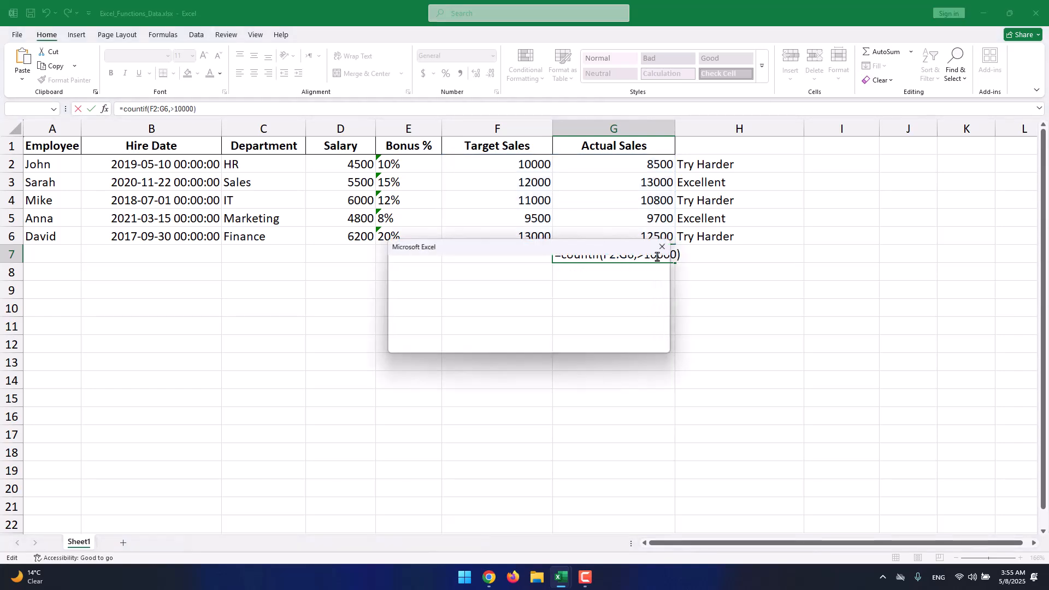
# - Dismiss the formula error and change the G7 COUNTIF criterion to 9500, entering =COUNTIF(F2:G6,9500)
pyautogui.click(503, 344)
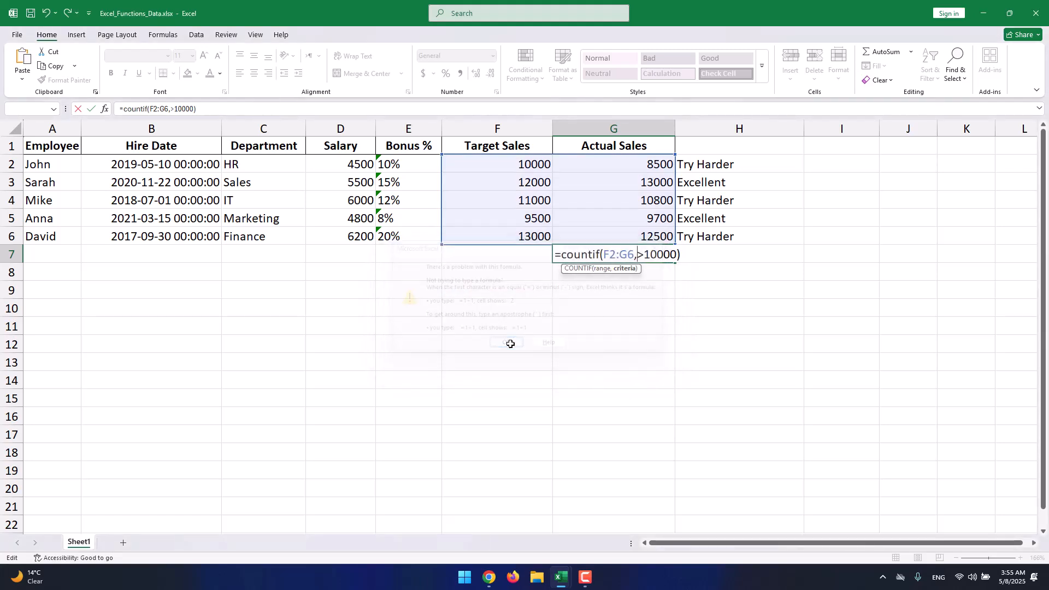
pyautogui.doubleClick(652, 256)
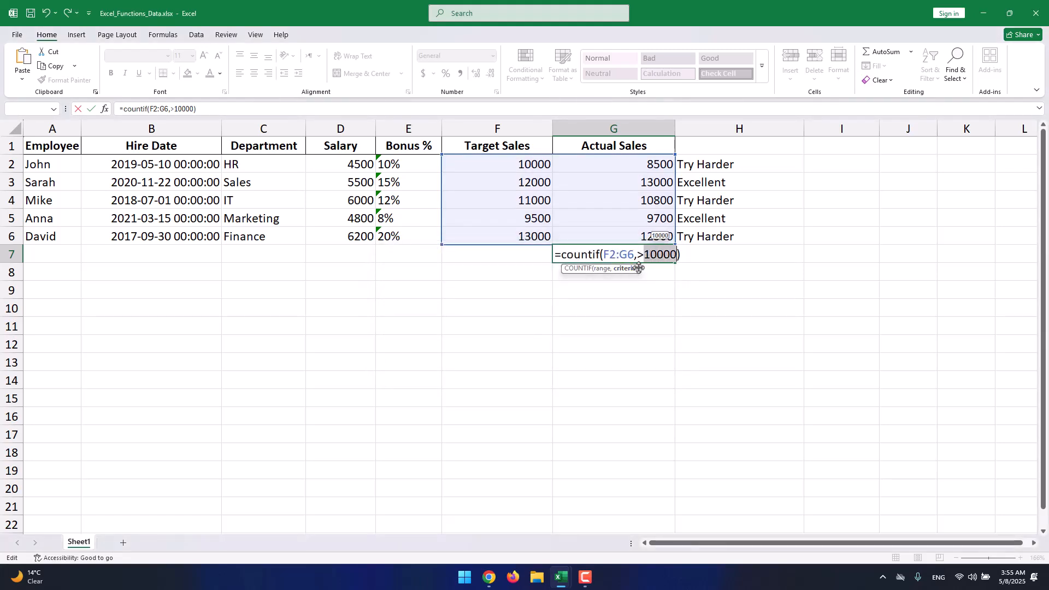
pyautogui.press('BackSpace')
pyautogui.press('BackSpace')
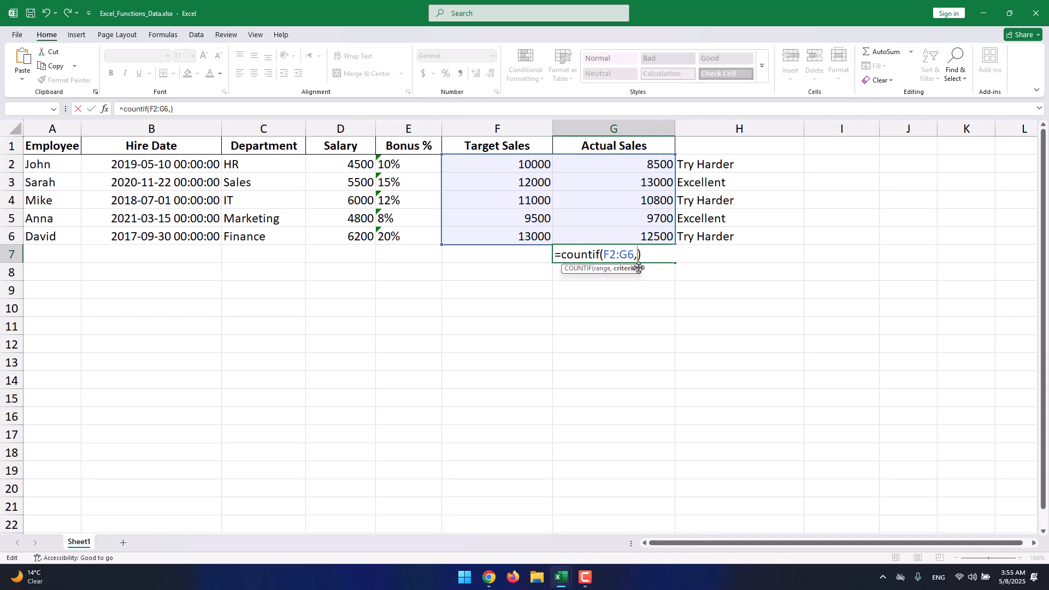
pyautogui.write('9500')
pyautogui.press('Return')
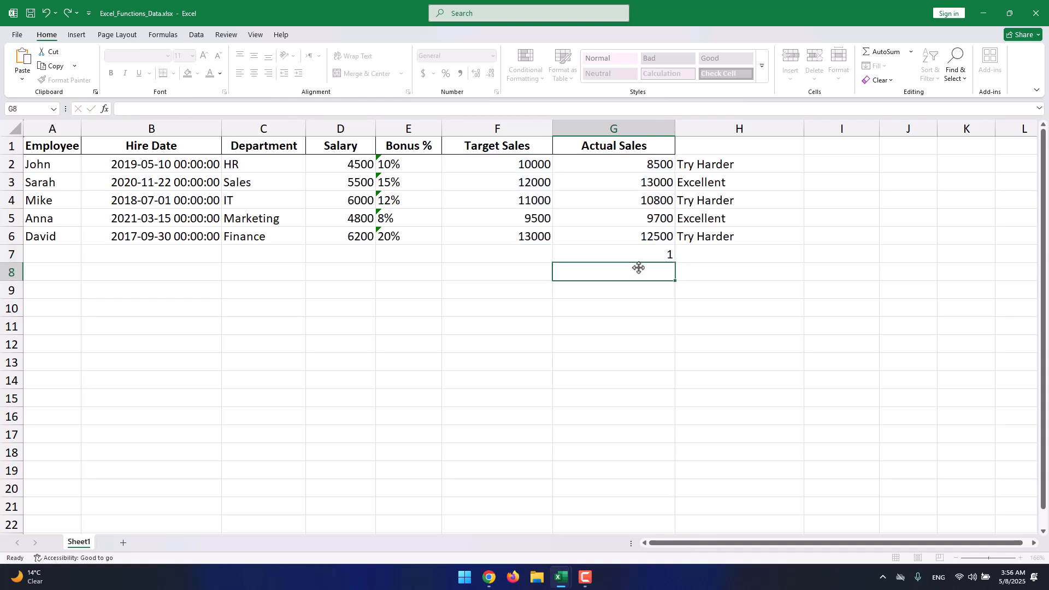
# - Compare the G7 formula with the 9500 in F5, then clear the COUNTIF formula from G7
pyautogui.click(649, 259)
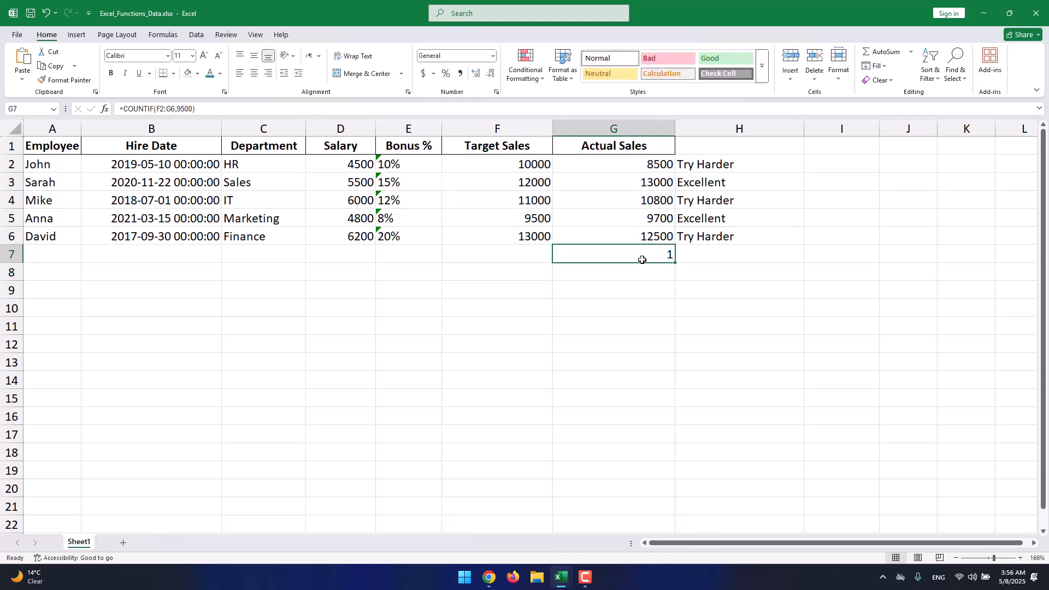
pyautogui.click(548, 220)
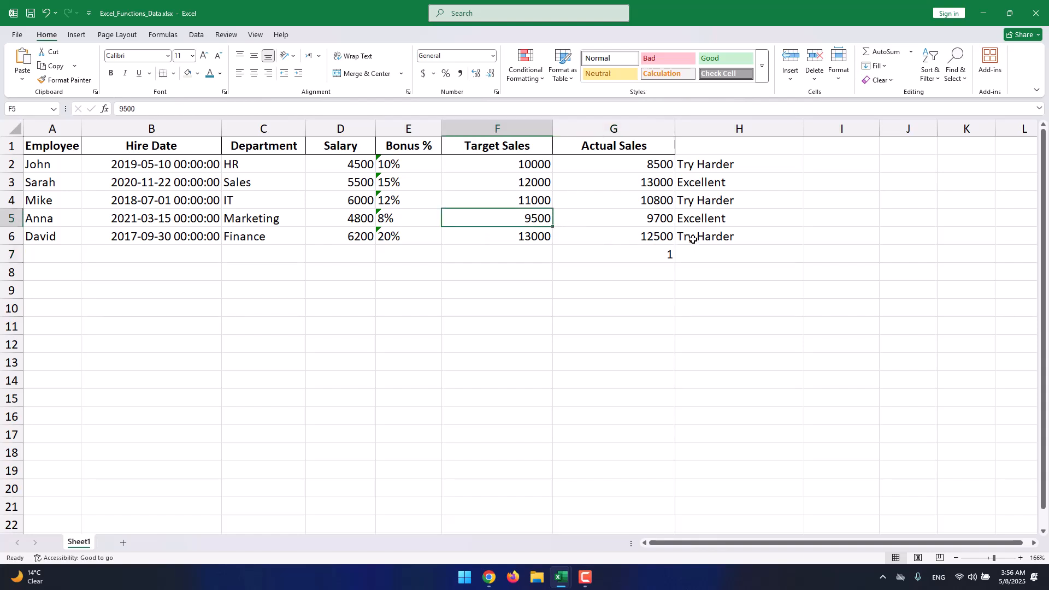
pyautogui.moveTo(694, 239); pyautogui.dragTo(62, 150)
pyautogui.click(669, 269)
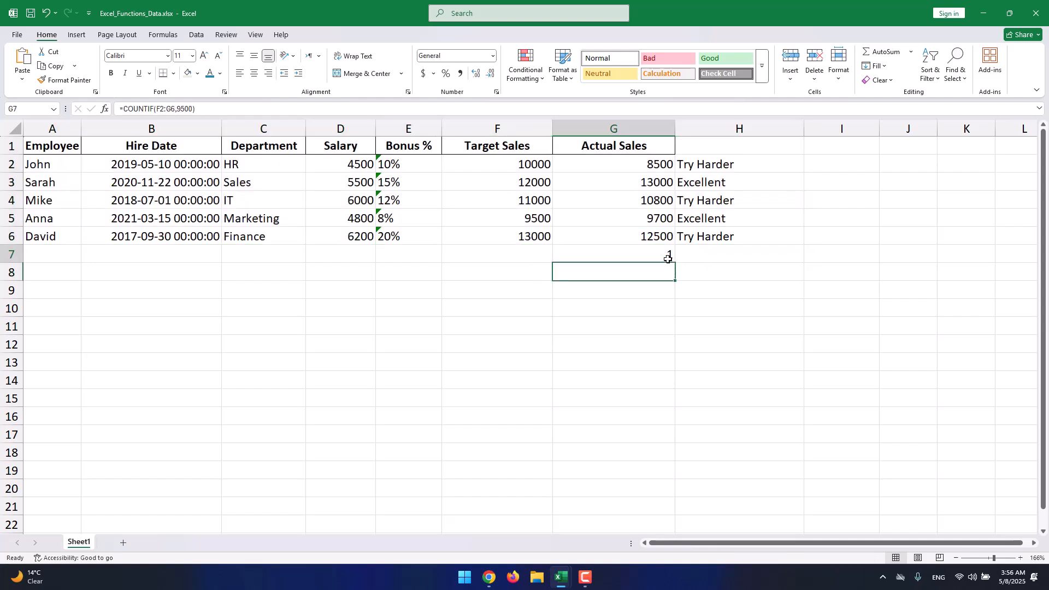
pyautogui.click(669, 257)
pyautogui.press('Delete')
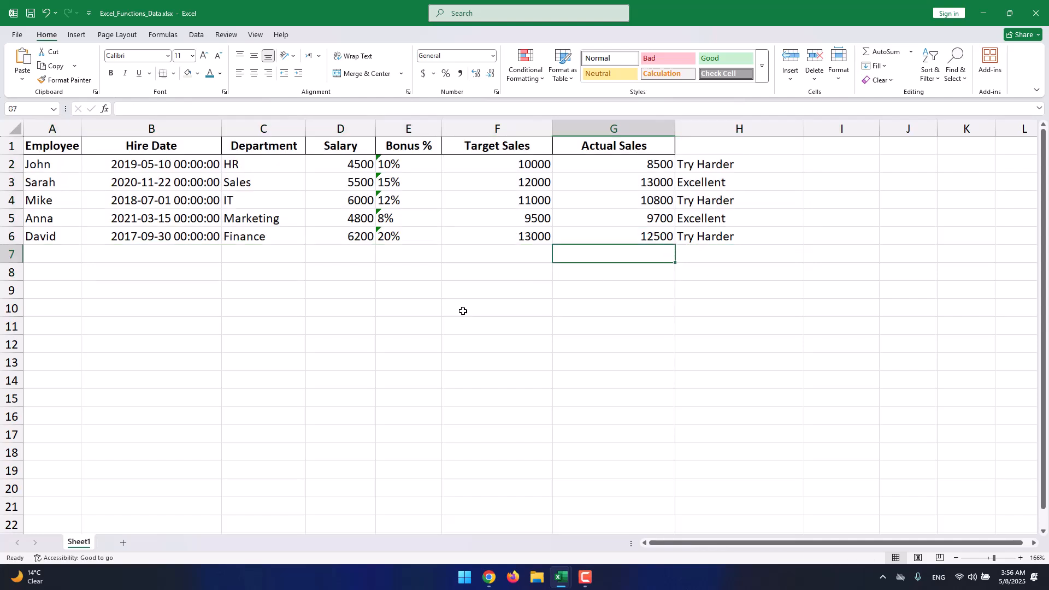
# - Enter the sample numbers 1, 2, 3, 2 across B10:E10
pyautogui.click(143, 300)
pyautogui.press('F2')
pyautogui.write('1')
pyautogui.press('Tab')
pyautogui.write('2')
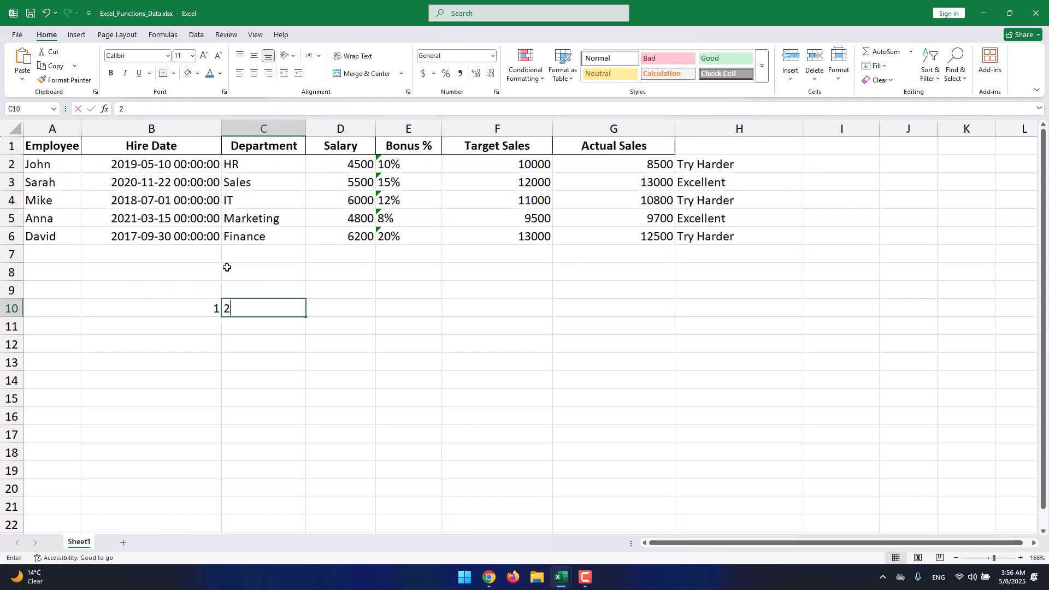
pyautogui.press('Tab')
pyautogui.write('3')
pyautogui.press('Tab')
pyautogui.hotkey('shift', 'Tab')
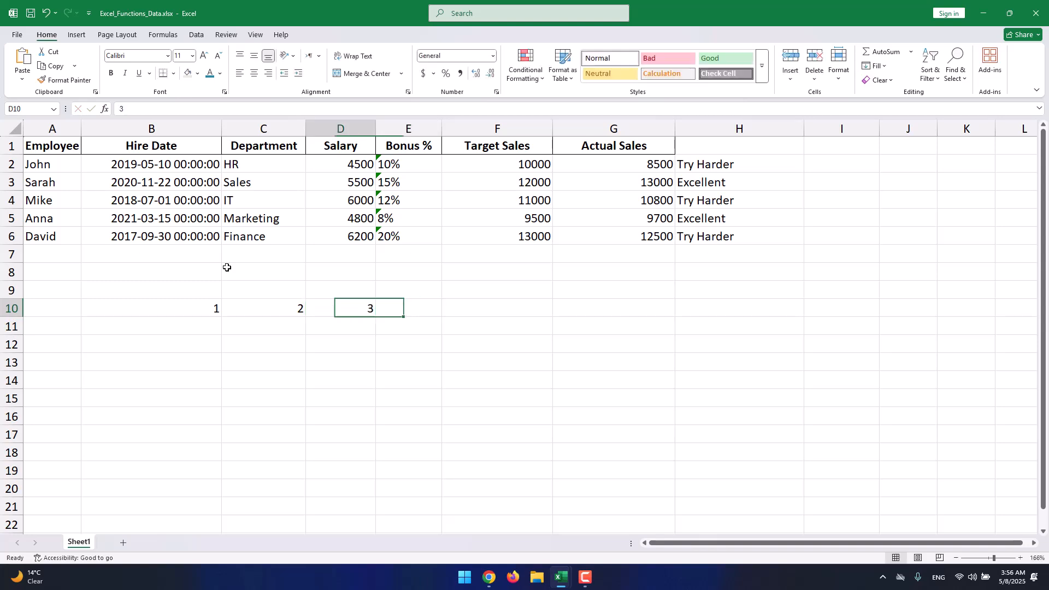
pyautogui.press('Tab')
pyautogui.write('2')
pyautogui.hotkey('shift', 'Tab')
pyautogui.write('1')
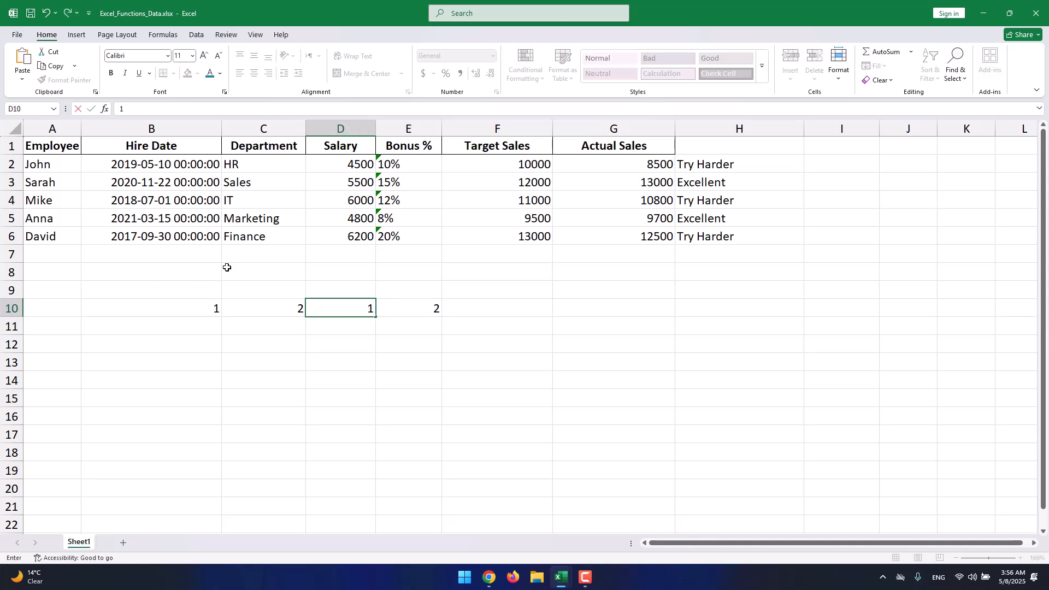
pyautogui.write('3')
pyautogui.press('Tab')
pyautogui.hotkey('shift', 'Tab')
pyautogui.write('3')
pyautogui.press('Return')
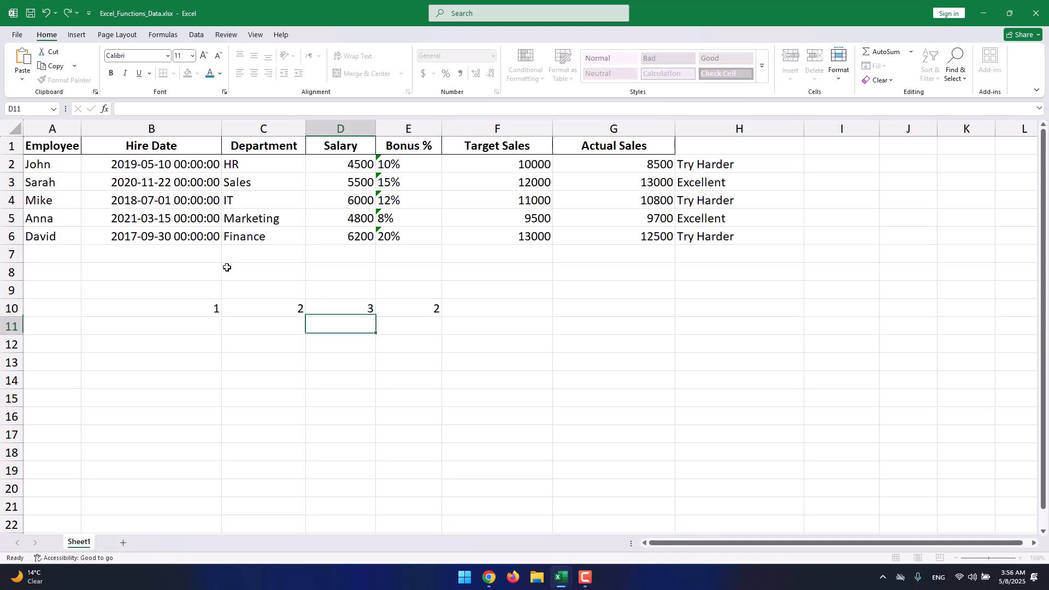
# - Enter the sample numbers 2, 2, 2, 3 across B11:E11
pyautogui.press('Tab')
pyautogui.write('3')
pyautogui.hotkey('shift', 'Tab')
pyautogui.write('2')
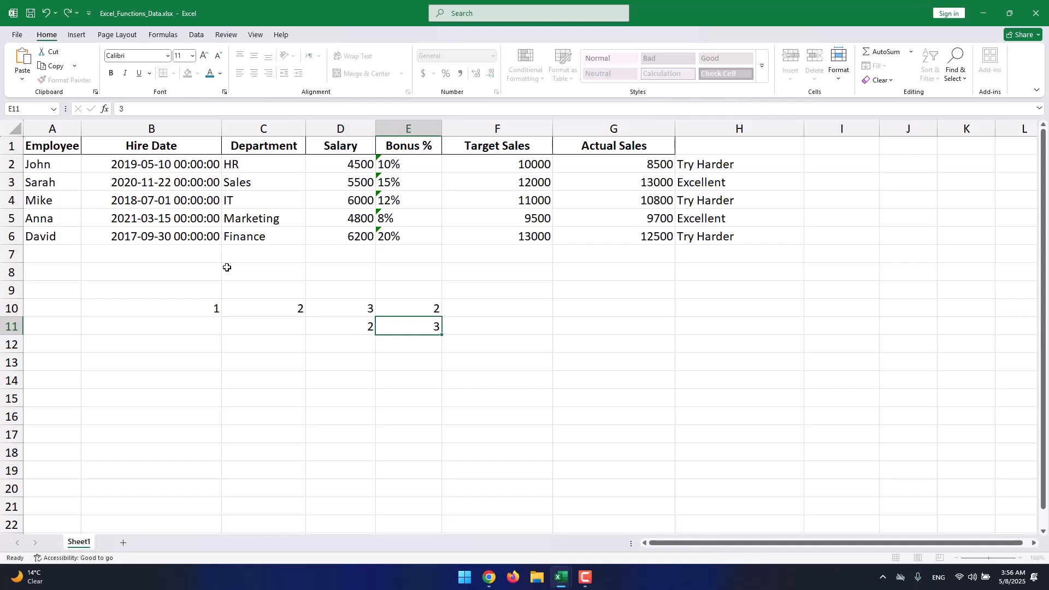
pyautogui.hotkey('shift', 'Tab')
pyautogui.write('2')
pyautogui.hotkey('shift', 'Tab')
pyautogui.write('2')
pyautogui.press('Tab')
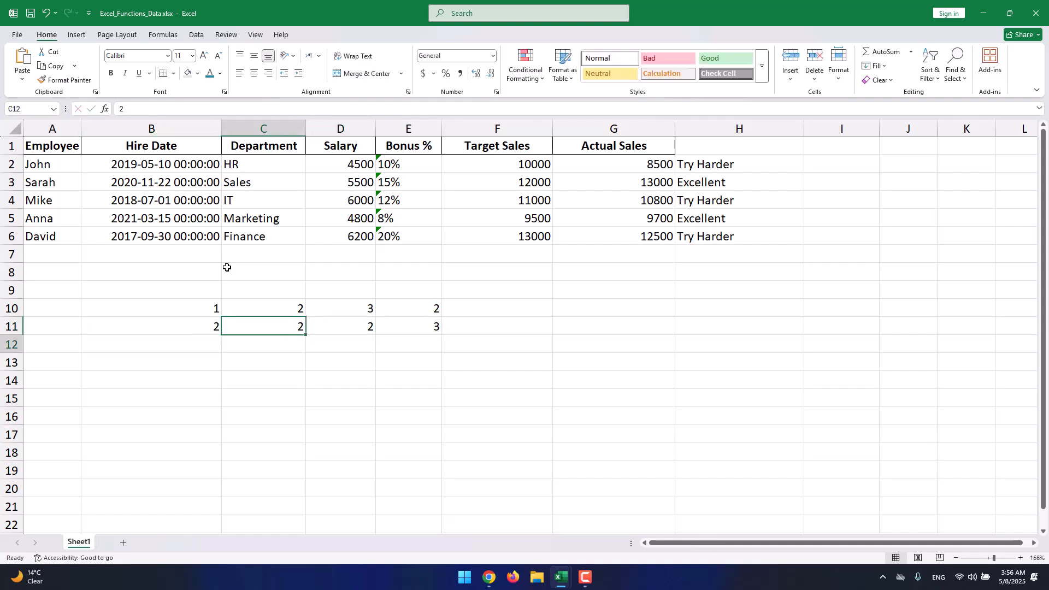
# - Enter the sample numbers 1, 2, 3, 1 across B12:E12
pyautogui.press('Down')
pyautogui.write('21')
pyautogui.hotkey('shift', 'Tab')
pyautogui.write('1')
pyautogui.press('Tab')
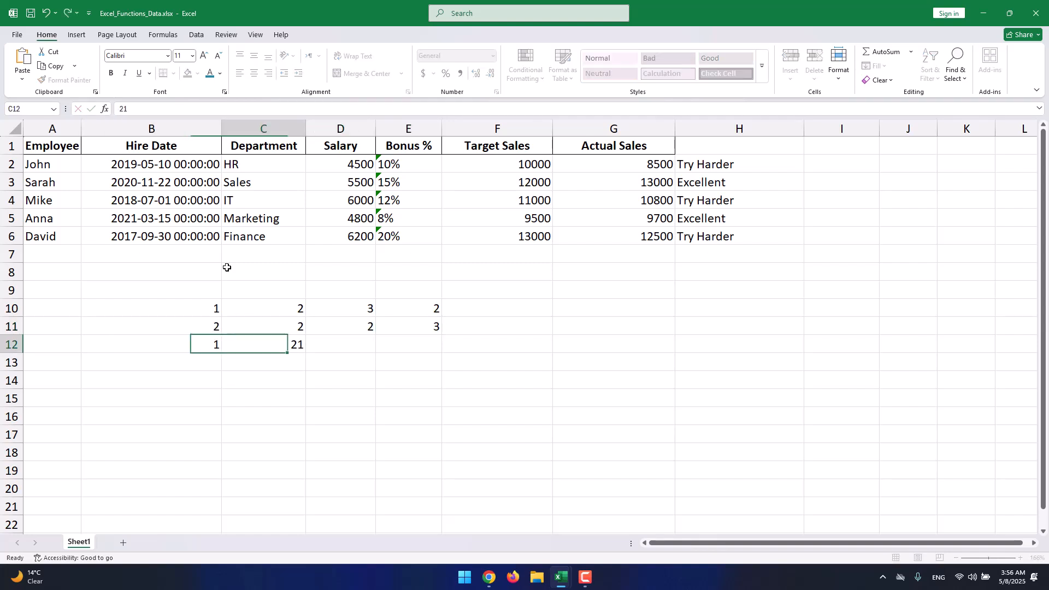
pyautogui.write('2')
pyautogui.press('Tab')
pyautogui.write('3')
pyautogui.hotkey('shift', 'Tab')
pyautogui.press('Tab')
pyautogui.write('1')
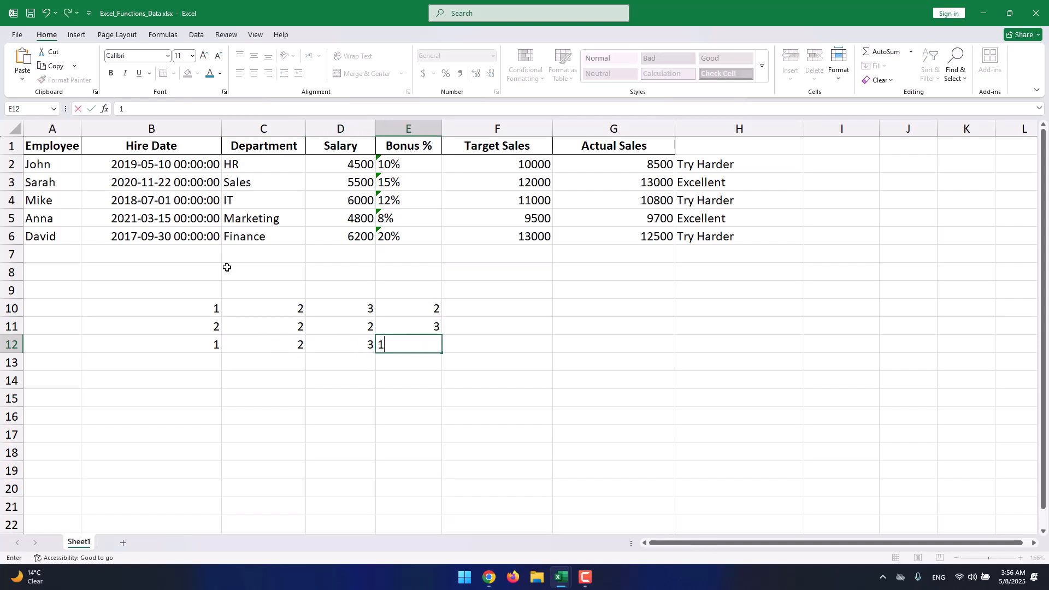
pyautogui.click(246, 314)
pyautogui.moveTo(187, 307); pyautogui.dragTo(407, 347)
pyautogui.click(507, 360)
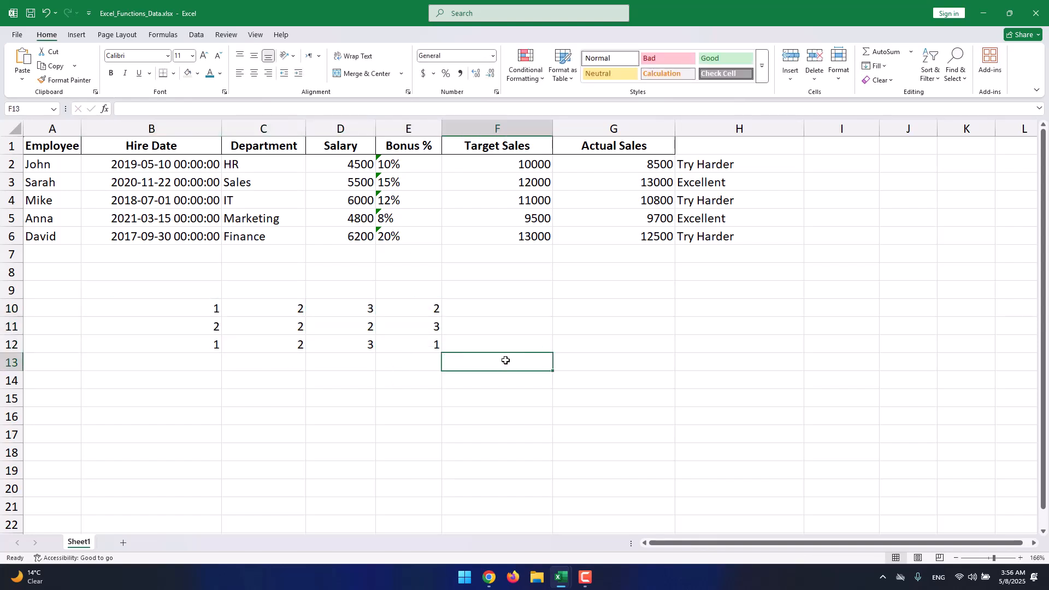
# - Enter a COUNTIF formula in F13 counting cells in B10:E12 equal to 1
pyautogui.write('=countsi')
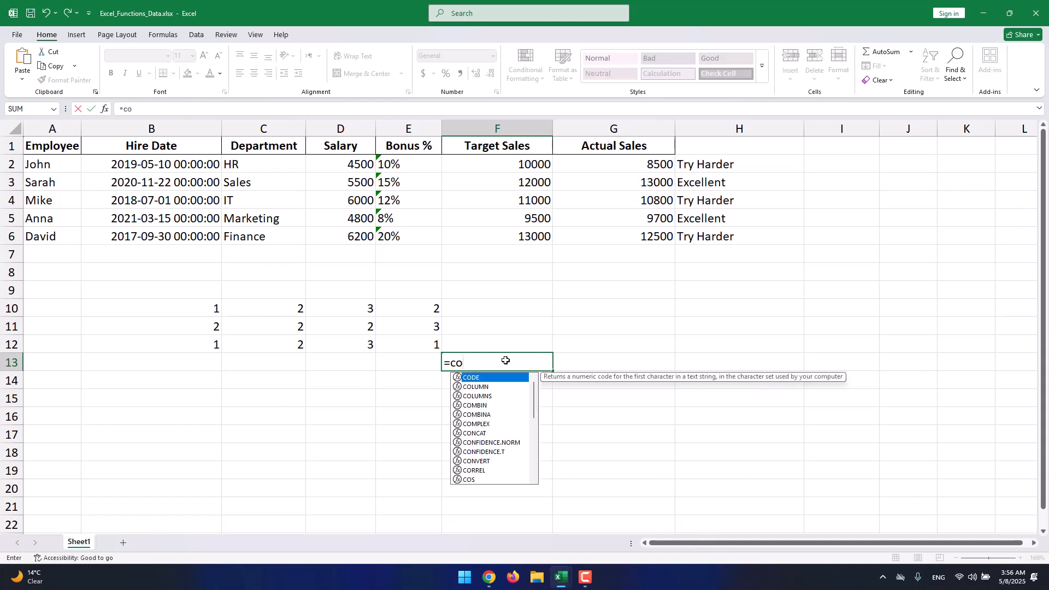
pyautogui.press('BackSpace')
pyautogui.press('BackSpace')
pyautogui.write('if(')
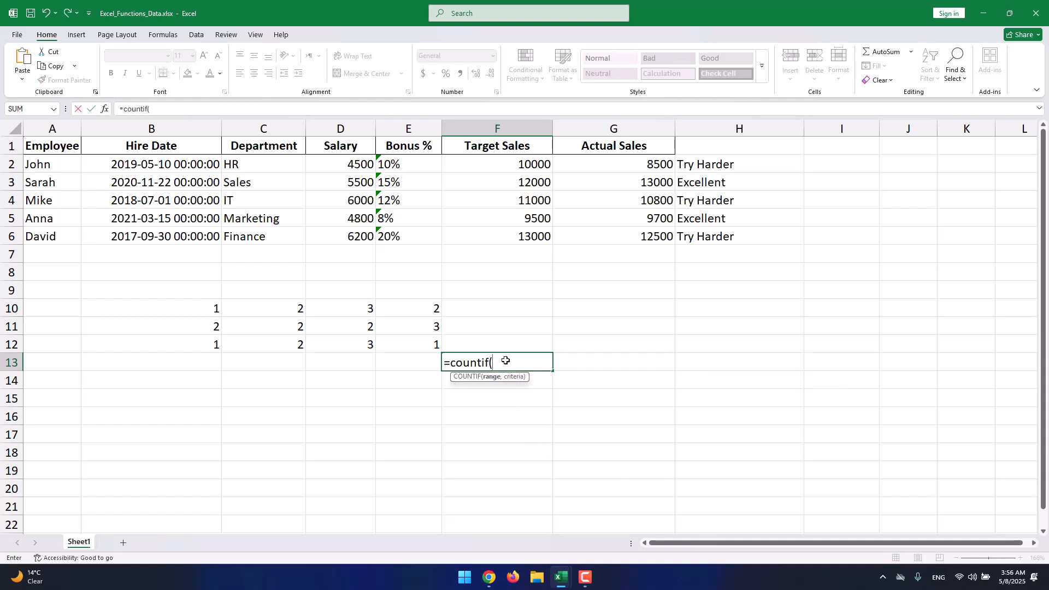
pyautogui.moveTo(427, 343); pyautogui.dragTo(93, 308)
pyautogui.write(',1')
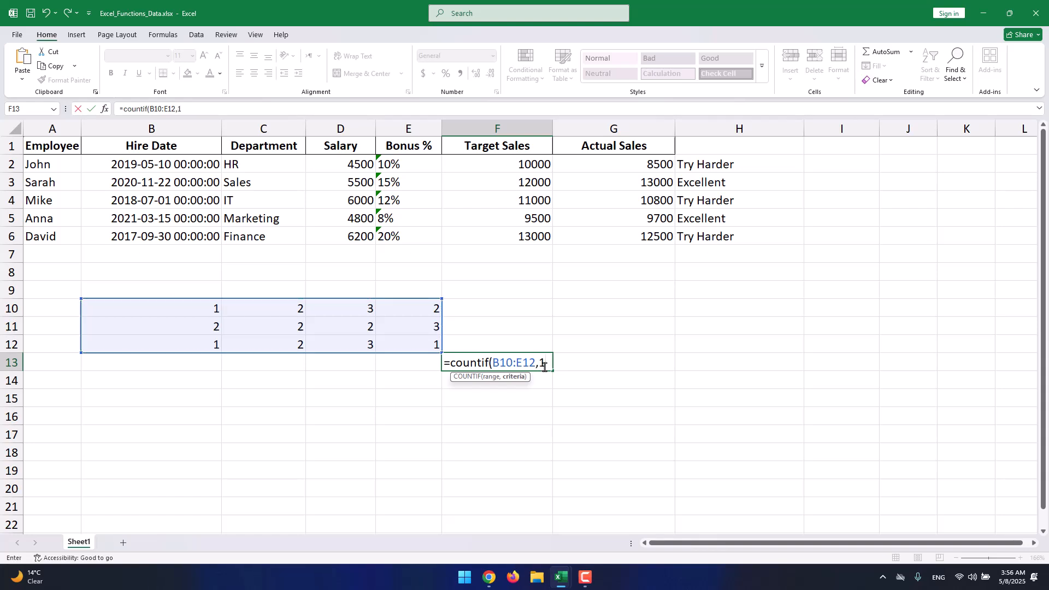
pyautogui.press('Return')
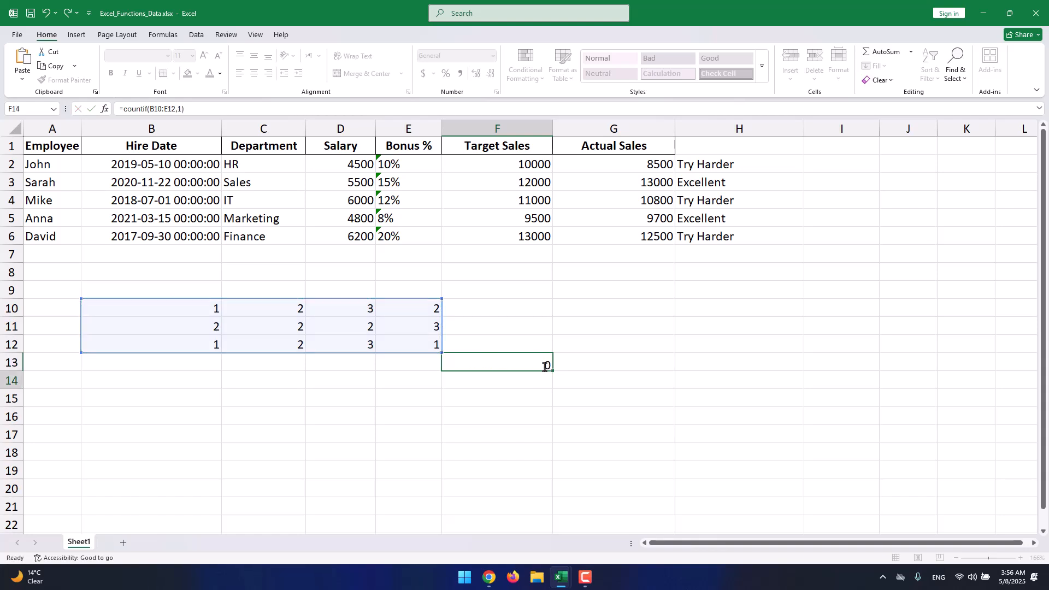
pyautogui.click(519, 361)
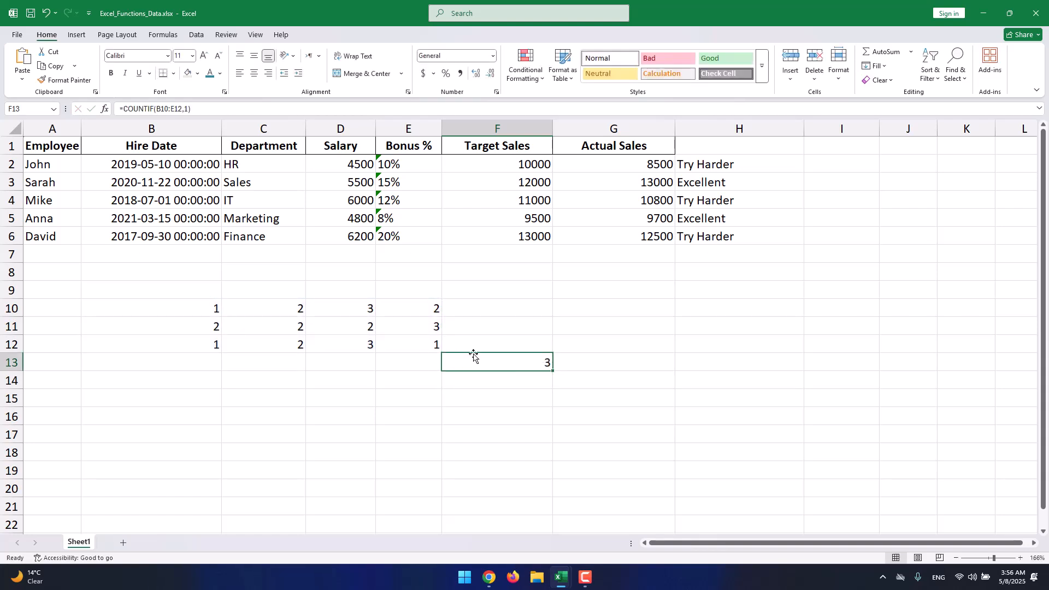
pyautogui.click(518, 382)
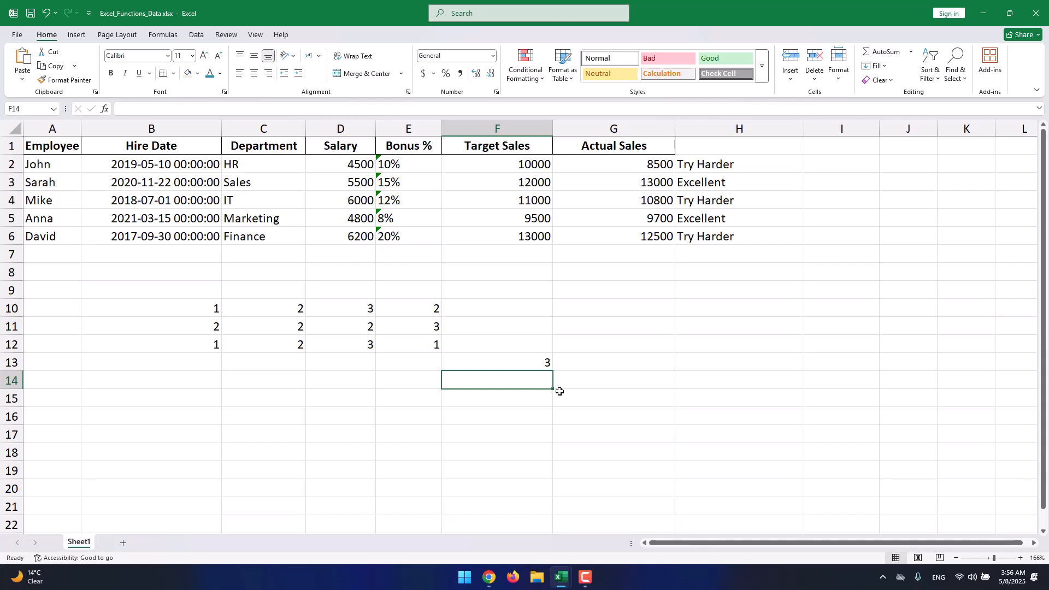
# - Enter a COUNTIF formula in F14 counting cells in B10:E12 equal to 2, checking the sample values
pyautogui.write('=countif(')
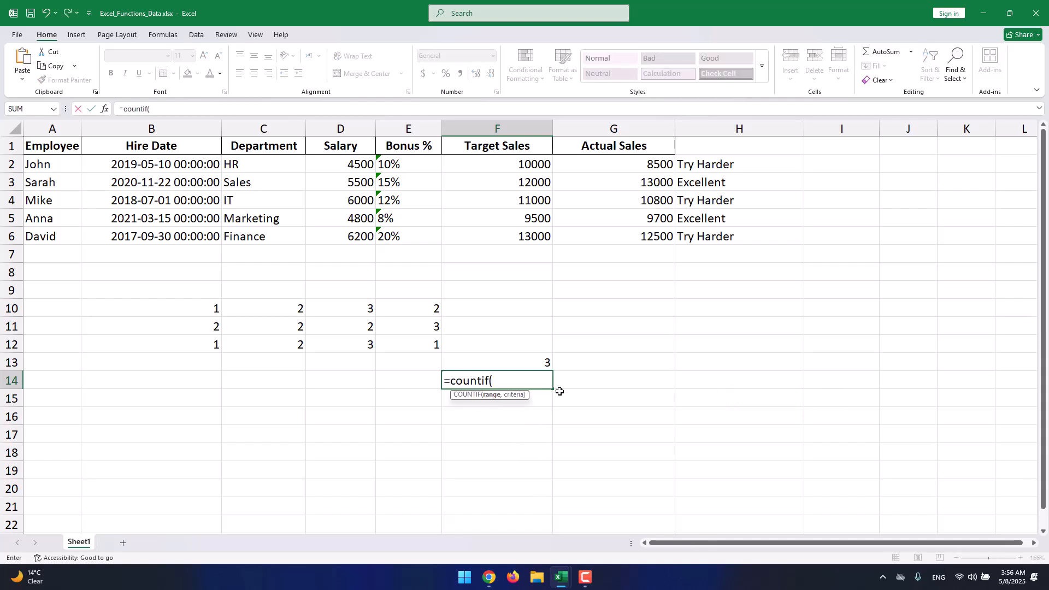
pyautogui.moveTo(415, 344); pyautogui.dragTo(197, 310)
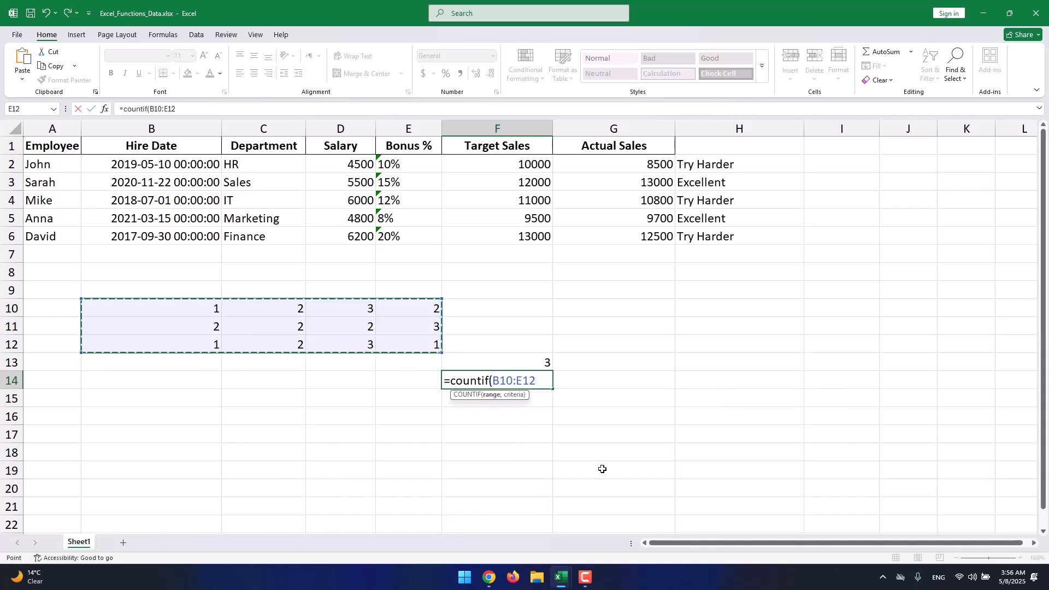
pyautogui.write(',2')
pyautogui.press('Return')
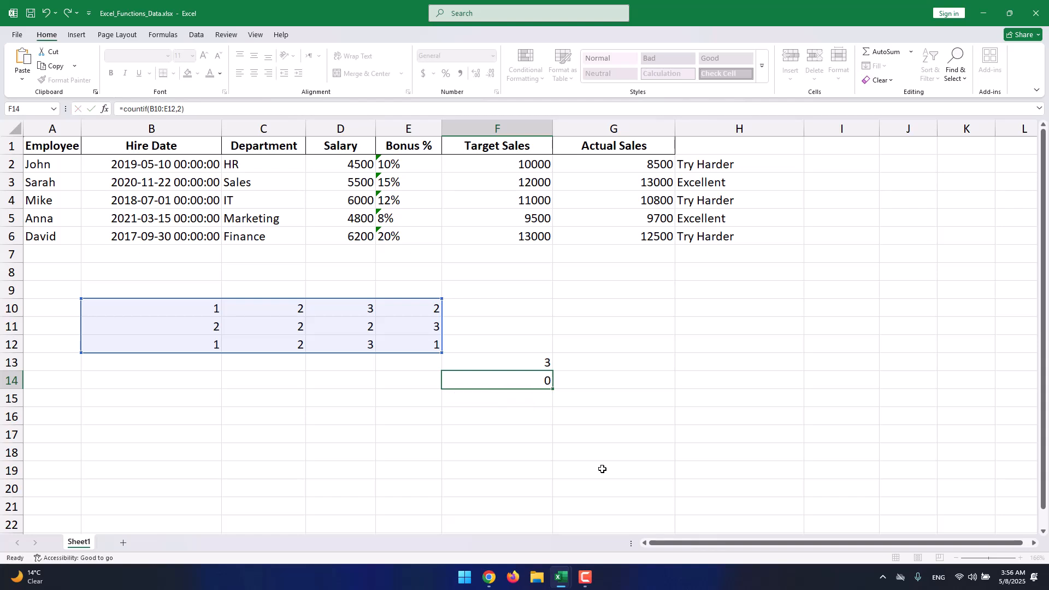
pyautogui.click(535, 386)
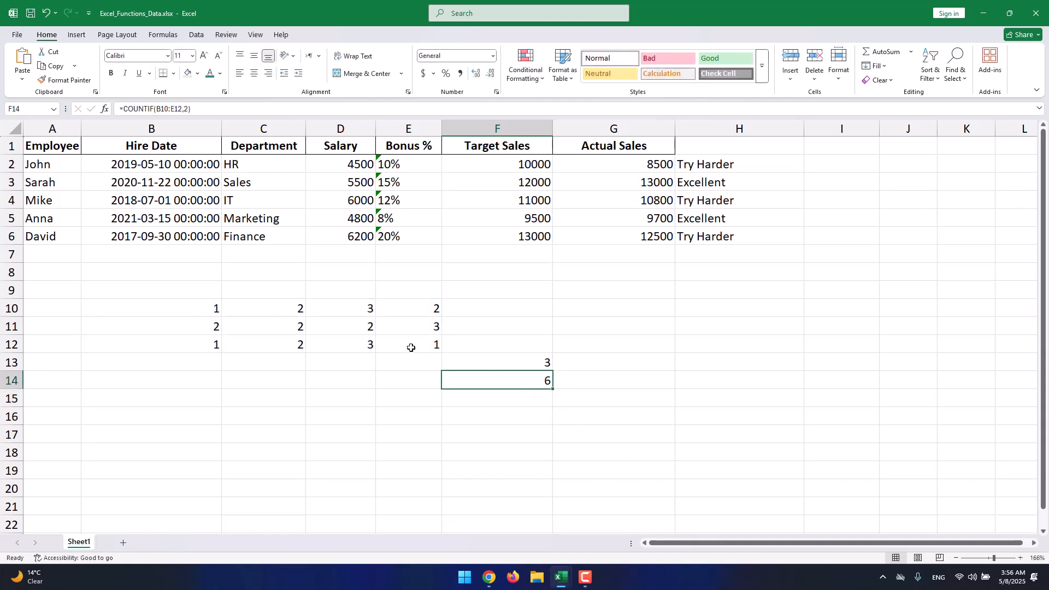
pyautogui.moveTo(410, 344); pyautogui.dragTo(175, 328)
pyautogui.click(540, 397)
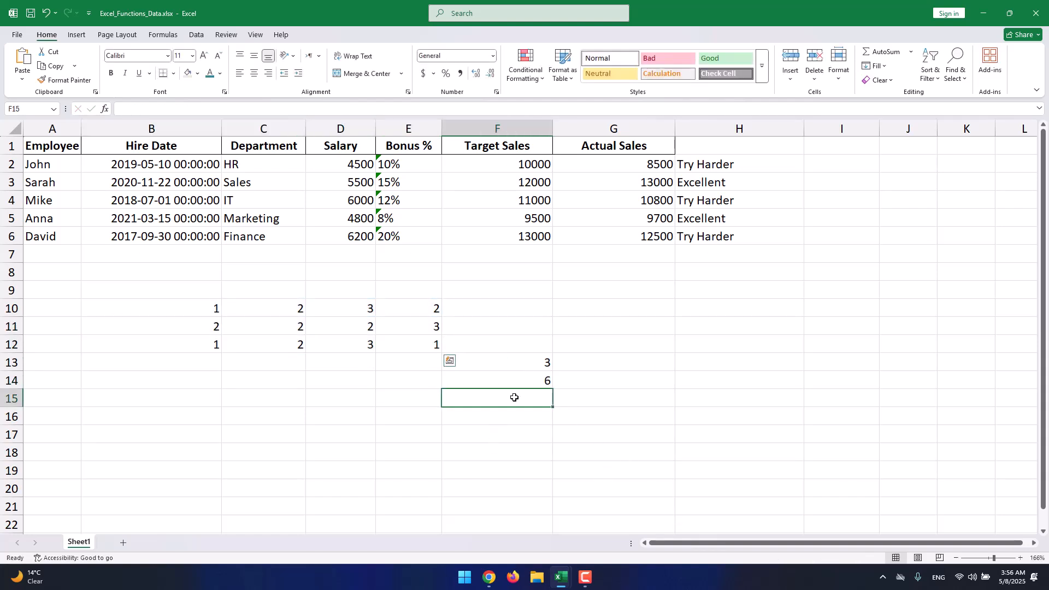
# - Enter a COUNTIF formula in F15 counting cells in B10:E12 equal to 3
pyautogui.write('=countif(')
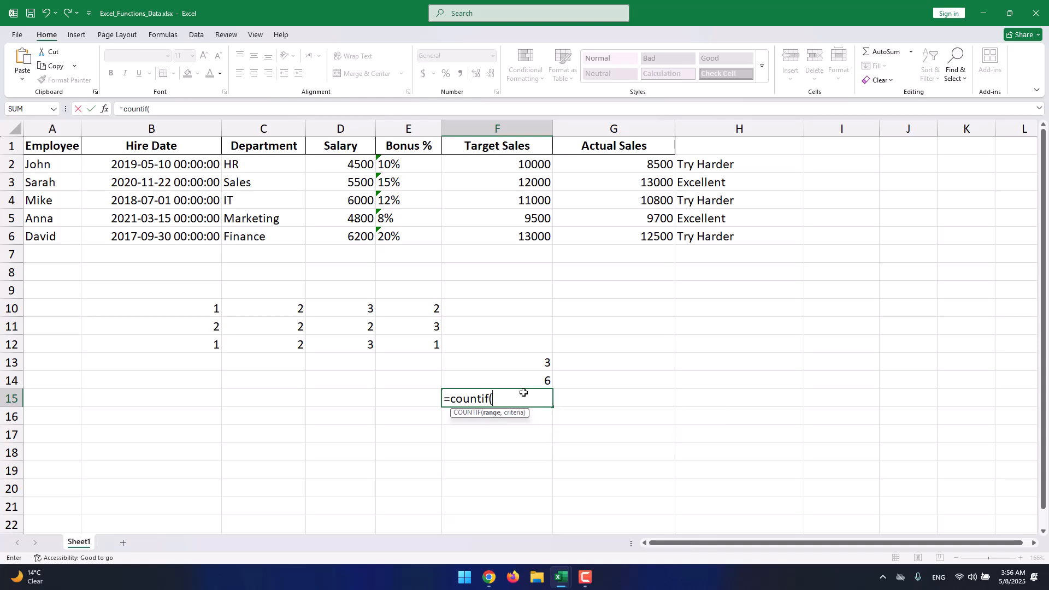
pyautogui.moveTo(421, 347); pyautogui.dragTo(166, 311)
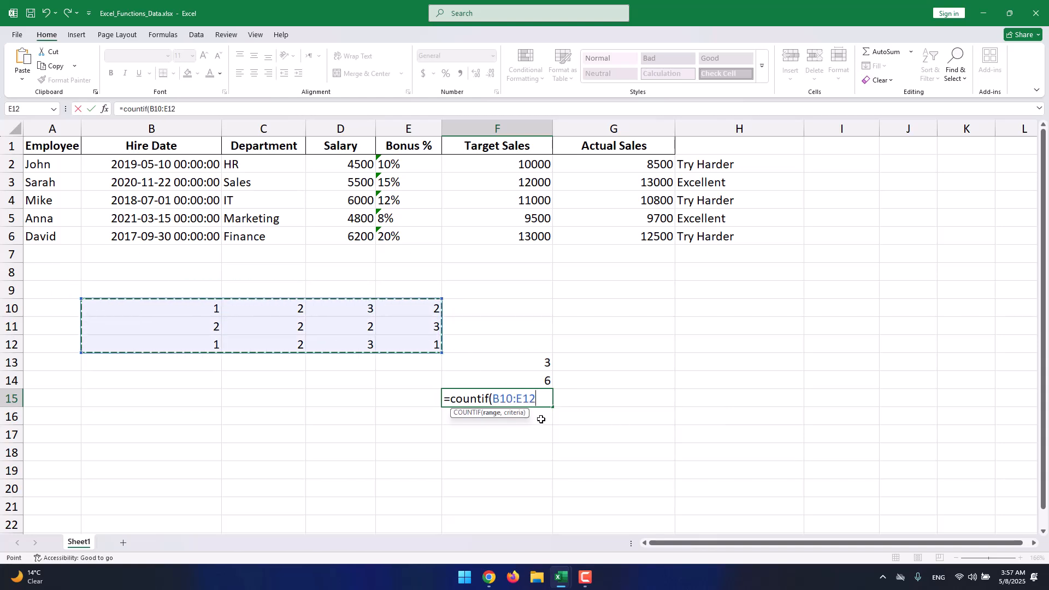
pyautogui.write(',3')
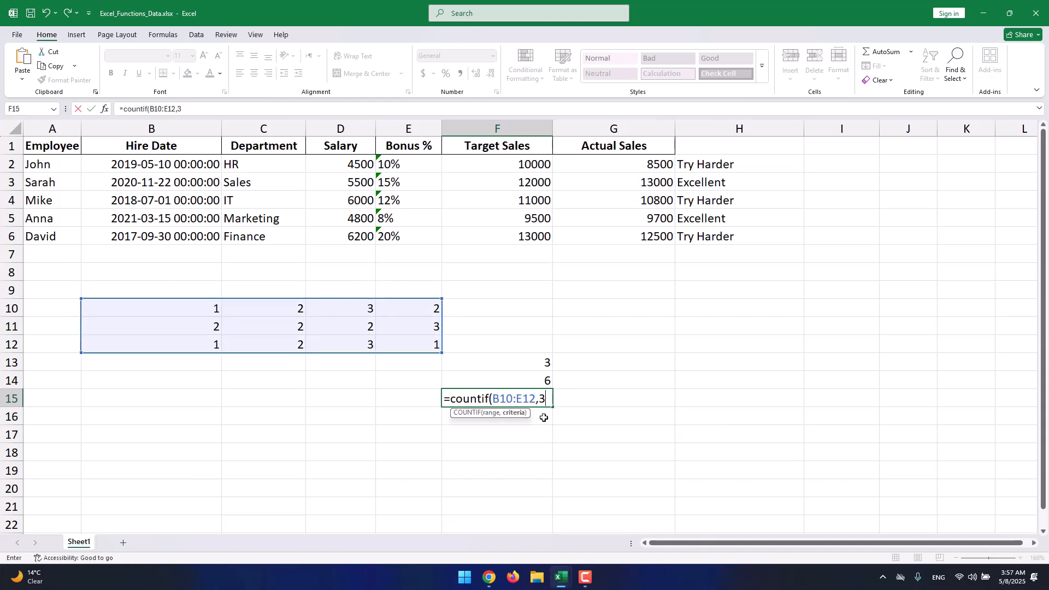
pyautogui.write(')')
pyautogui.press('Return')
pyautogui.click(537, 394)
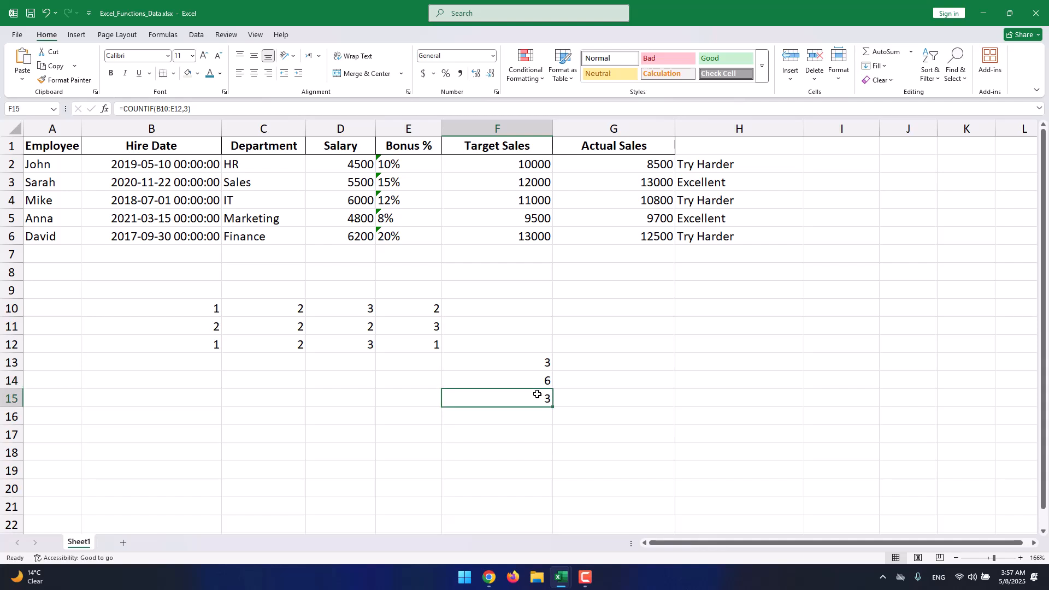
pyautogui.press('Down')
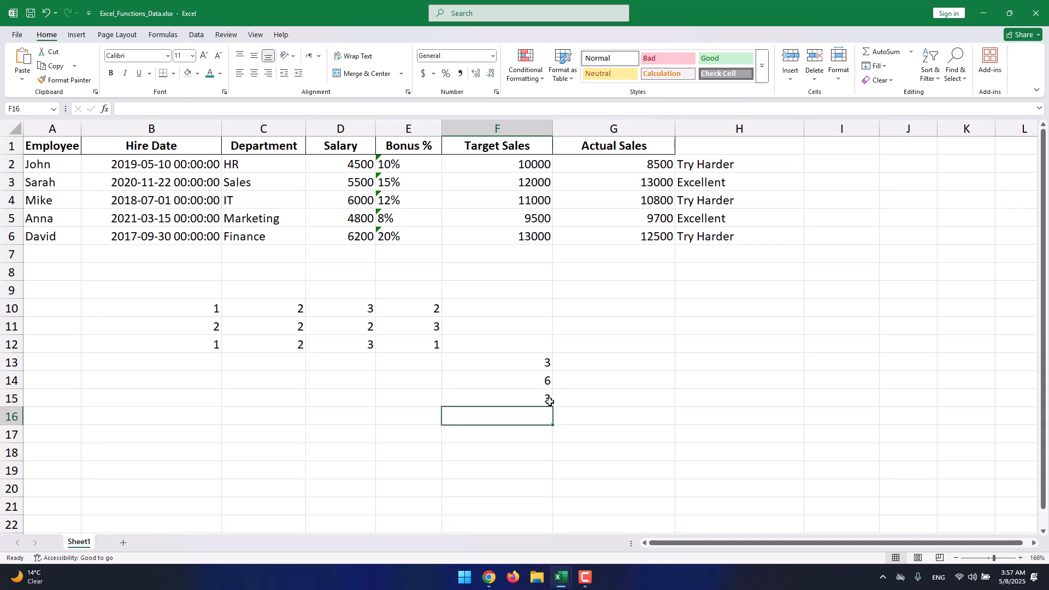
# - Clear the sample numbers and COUNTIF results from B10:F15
pyautogui.moveTo(548, 398); pyautogui.dragTo(216, 306)
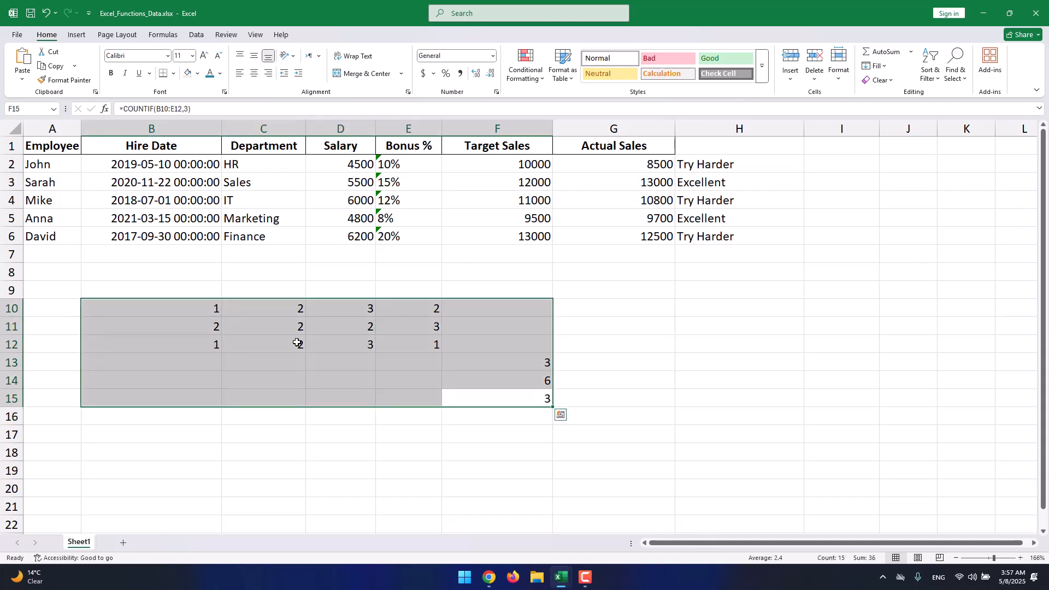
pyautogui.press('Delete')
pyautogui.click(466, 326)
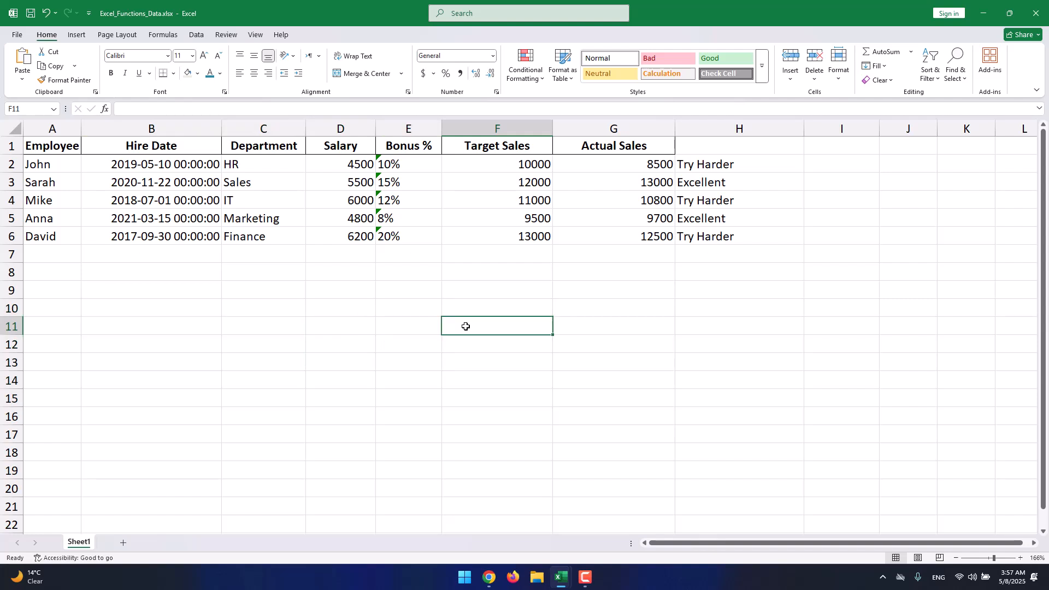
# - Start a VLOOKUP formula in G9 with the row-5 employee's first name as a quoted text lookup value
pyautogui.click(623, 289)
pyautogui.write('=')
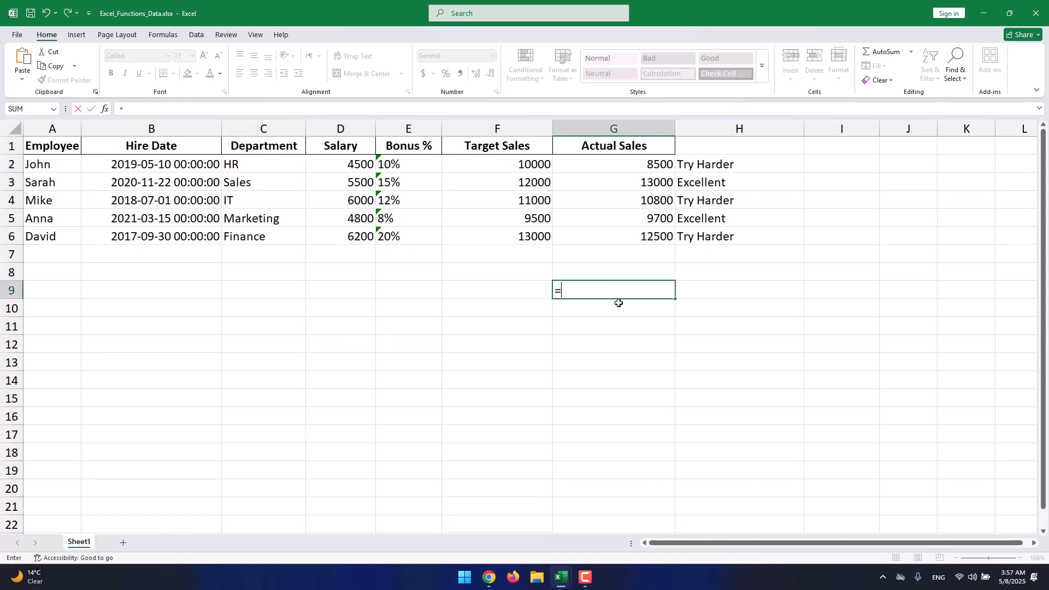
pyautogui.write('vlooku')
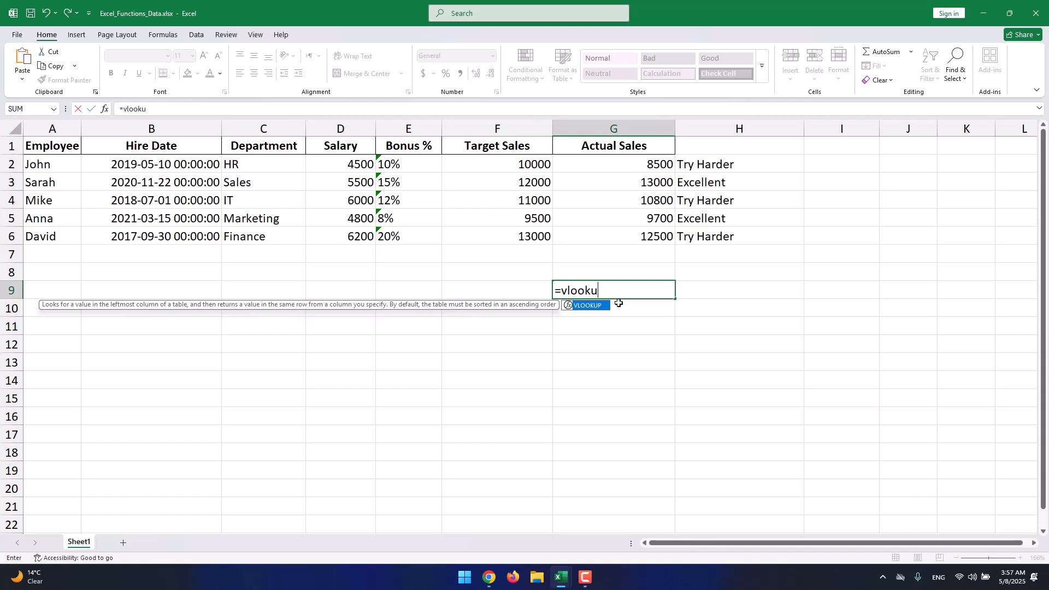
pyautogui.write('p(')
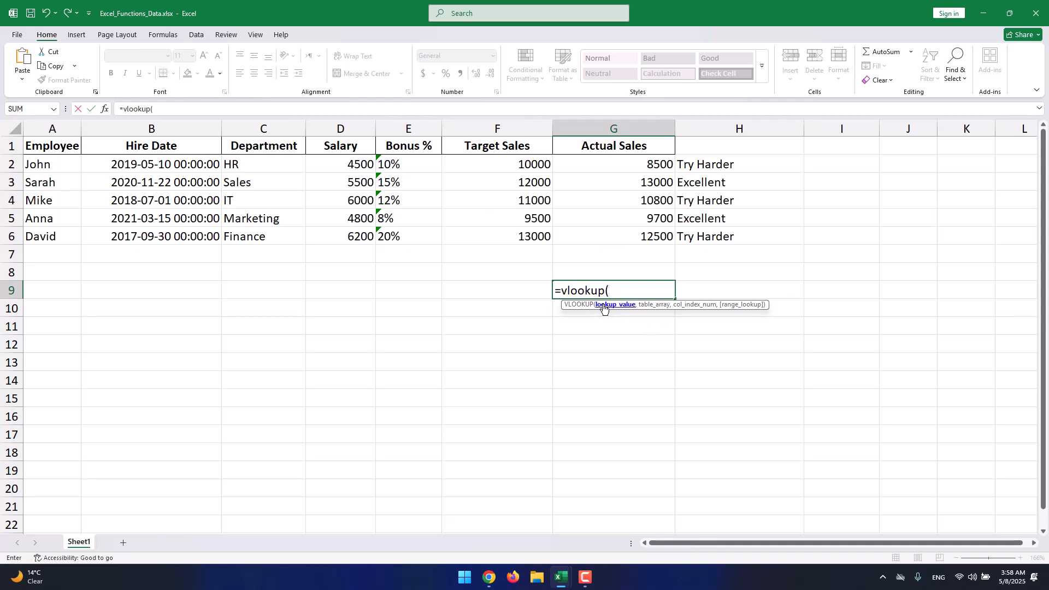
pyautogui.write('Anna",')
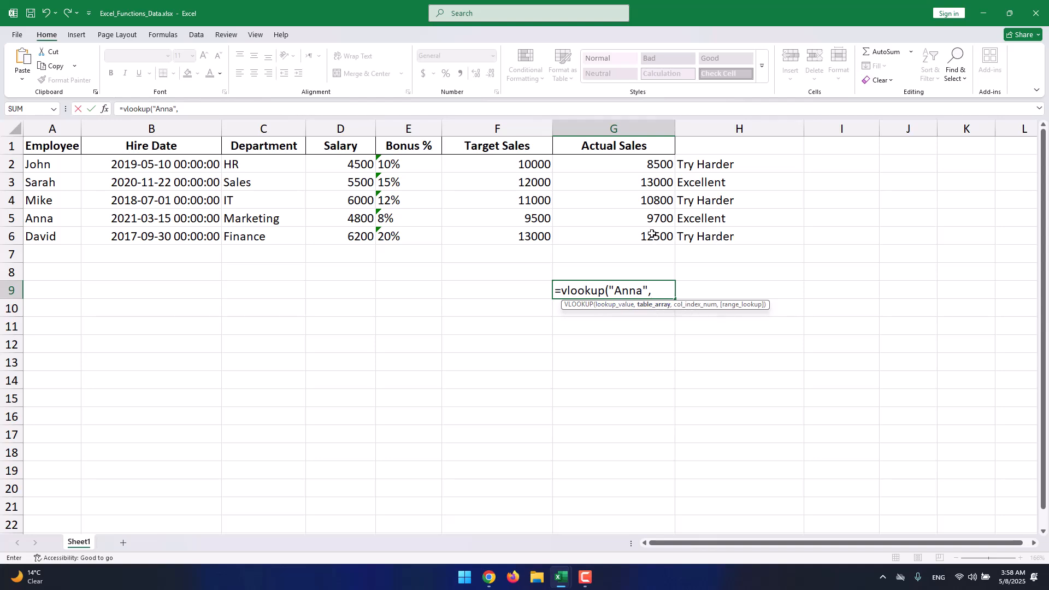
# - Add table array A1:G6 and column index 4 to the VLOOKUP, then choose the range-lookup match type
pyautogui.moveTo(651, 233); pyautogui.dragTo(38, 144)
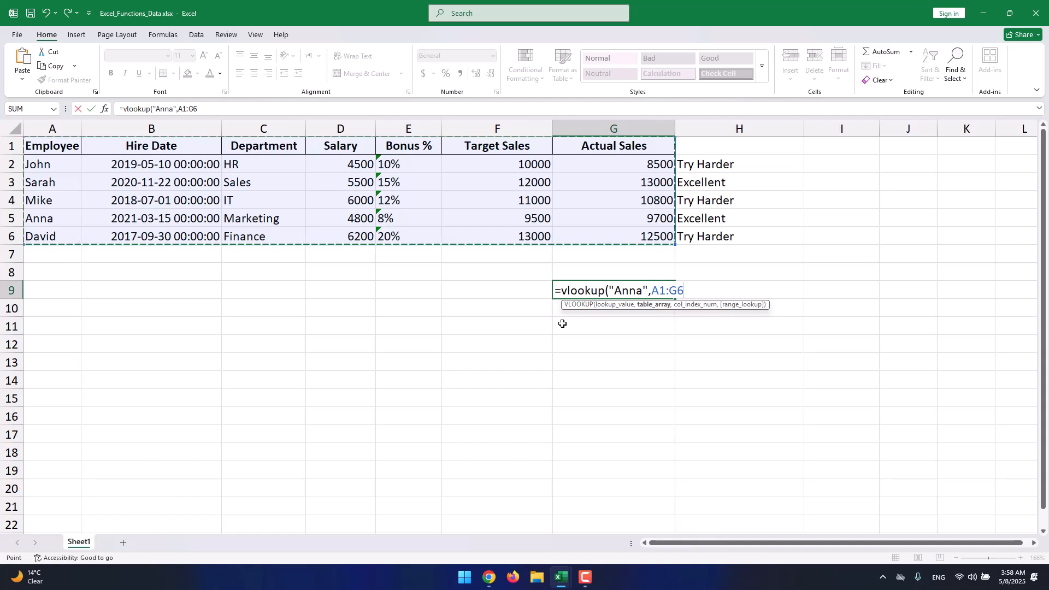
pyautogui.write(',4')
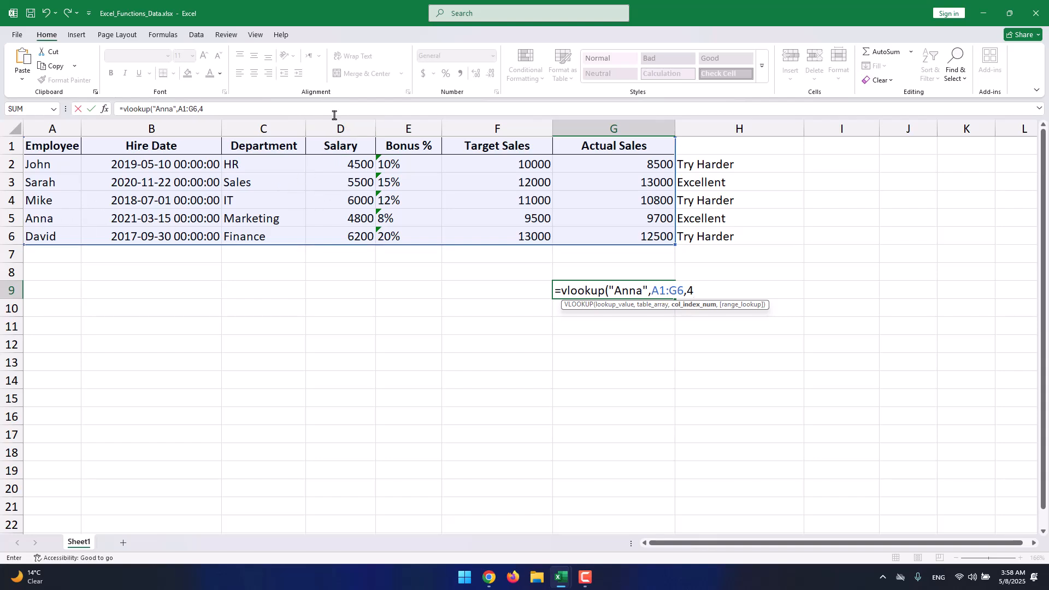
pyautogui.write(',')
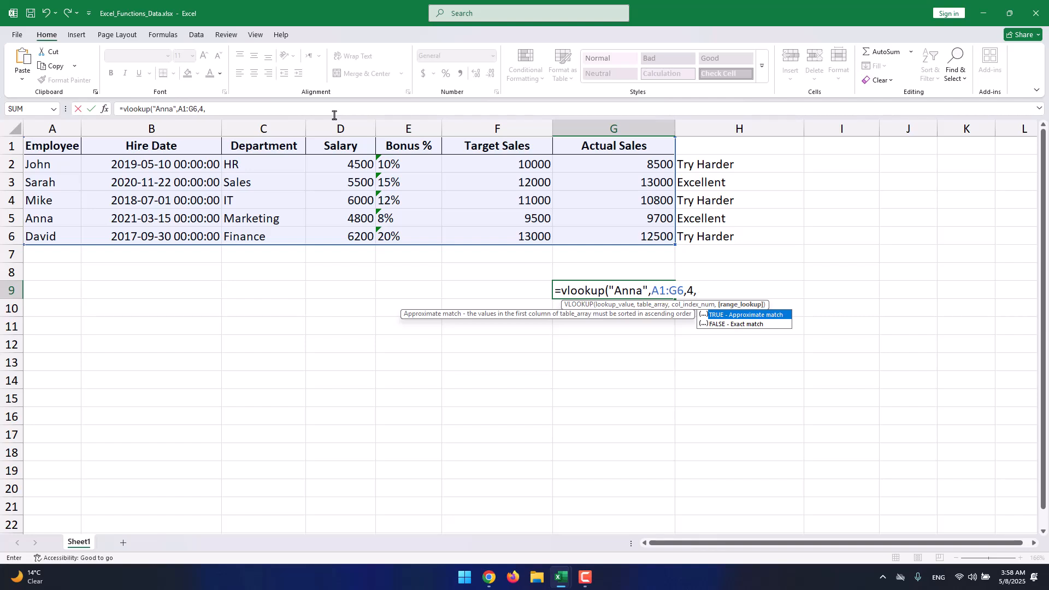
pyautogui.click(767, 324)
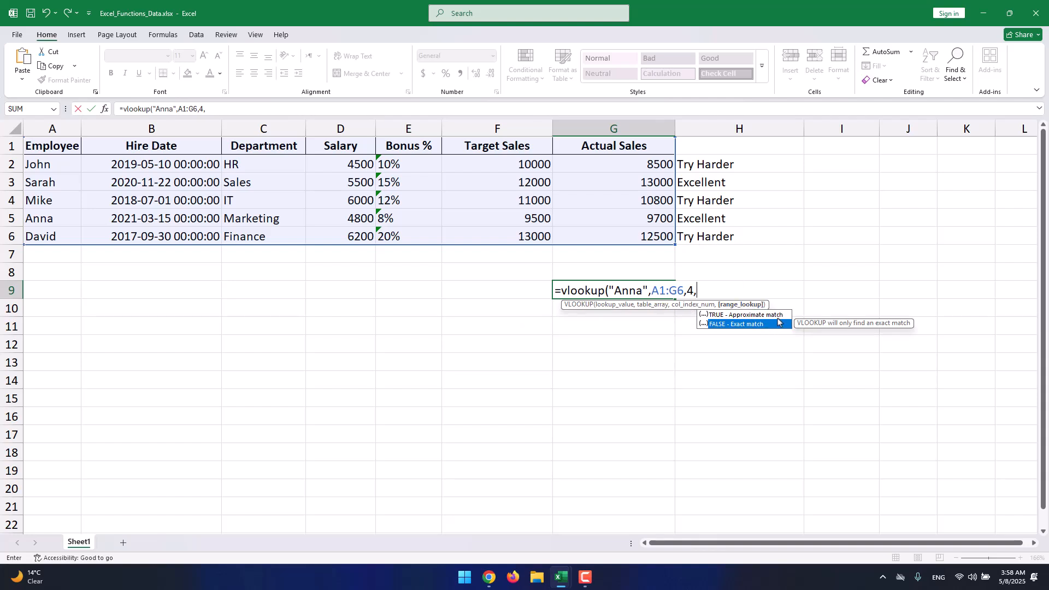
pyautogui.press('Up')
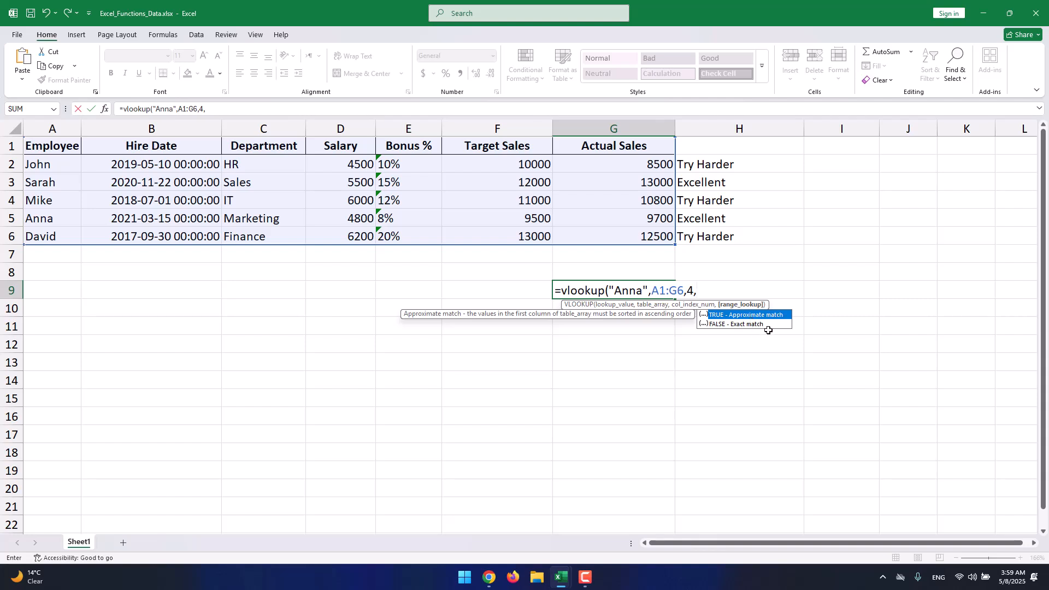
# - Complete the G9 VLOOKUP with TRUE as the approximate-match option and enter it
pyautogui.click(758, 316)
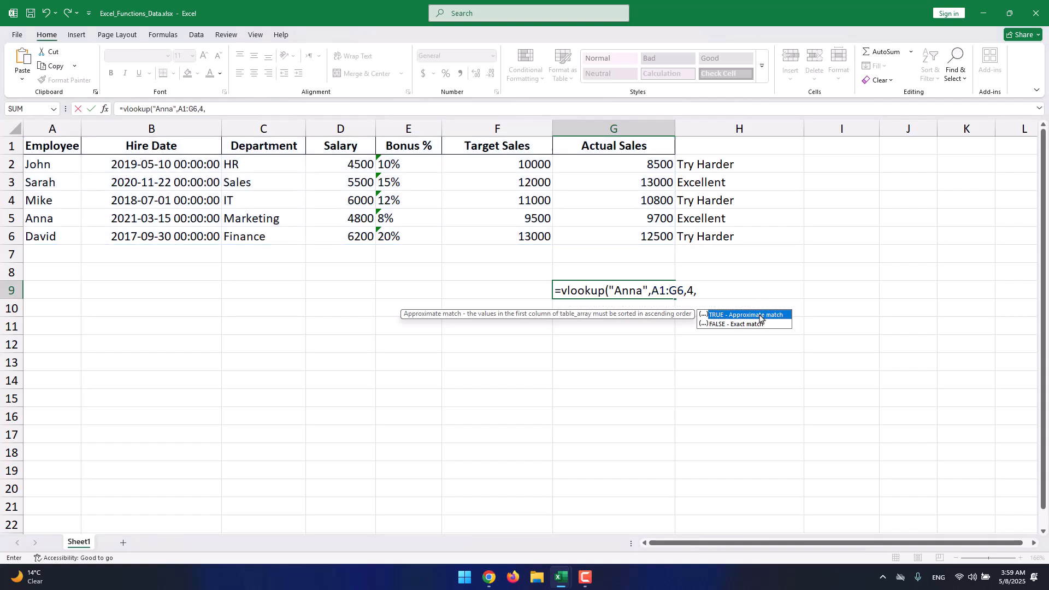
pyautogui.doubleClick(762, 315)
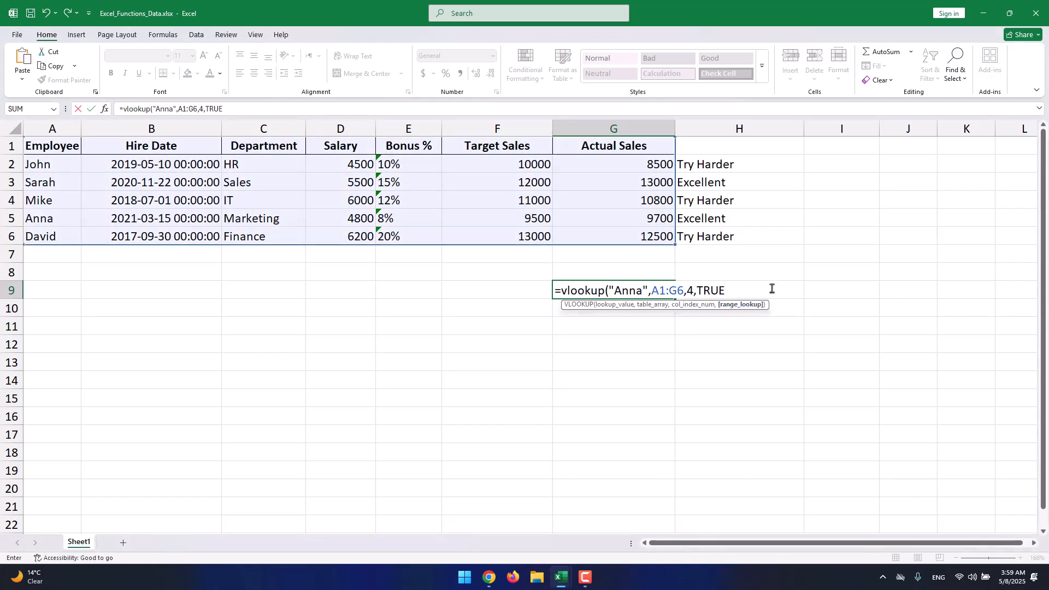
pyautogui.write(')')
pyautogui.press('Return')
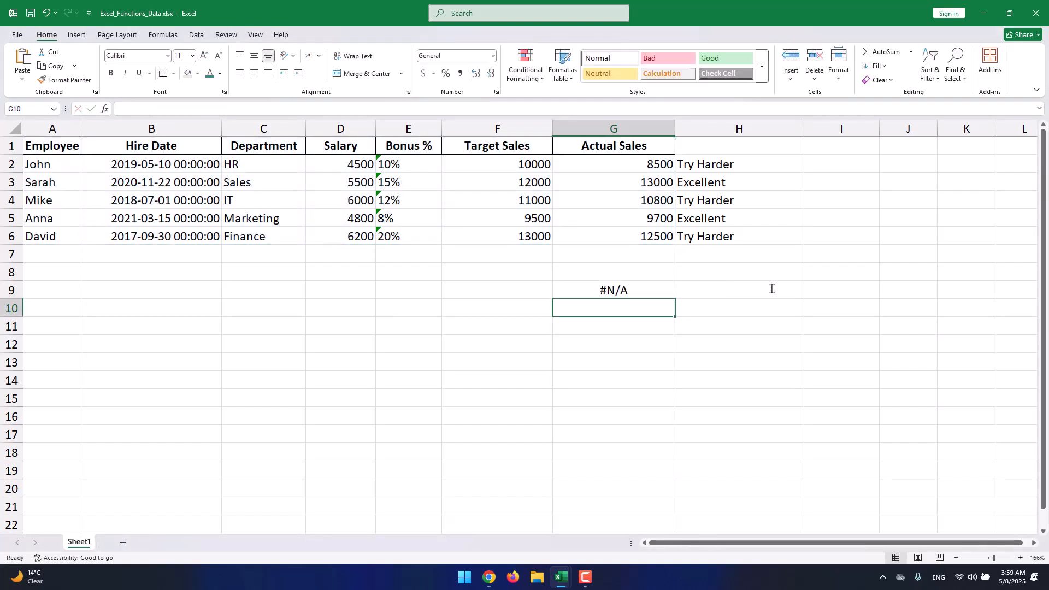
# - Widen column G slightly and open the error-checking options for the G9 result
pyautogui.click(651, 290)
pyautogui.moveTo(675, 129); pyautogui.dragTo(679, 129)
pyautogui.click(540, 287)
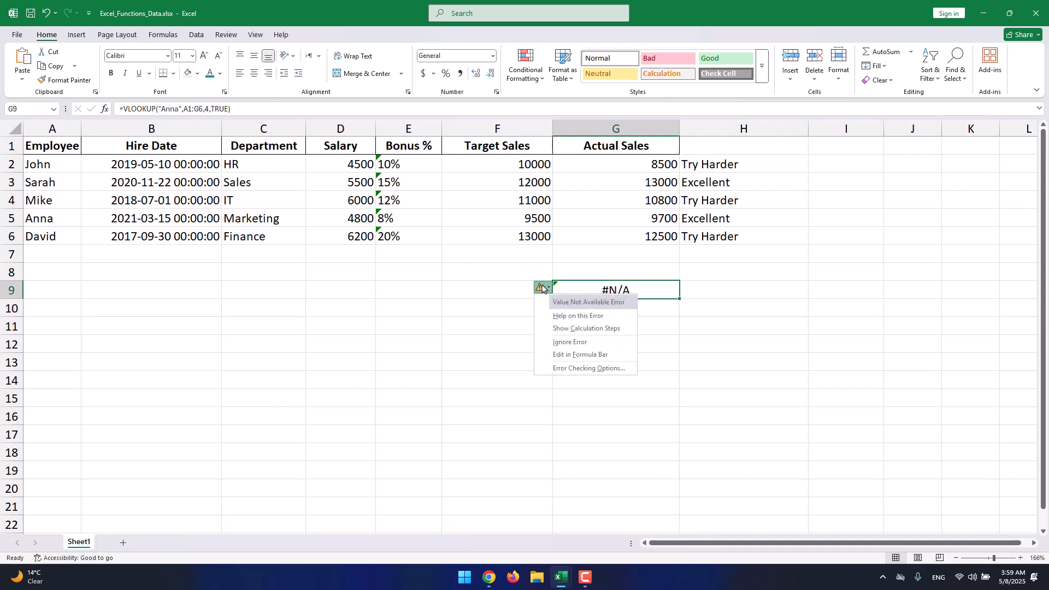
# - Edit the G9 formula to remove the closing quotation mark after Anna and re-enter it
pyautogui.click(628, 291)
pyautogui.doubleClick(633, 289)
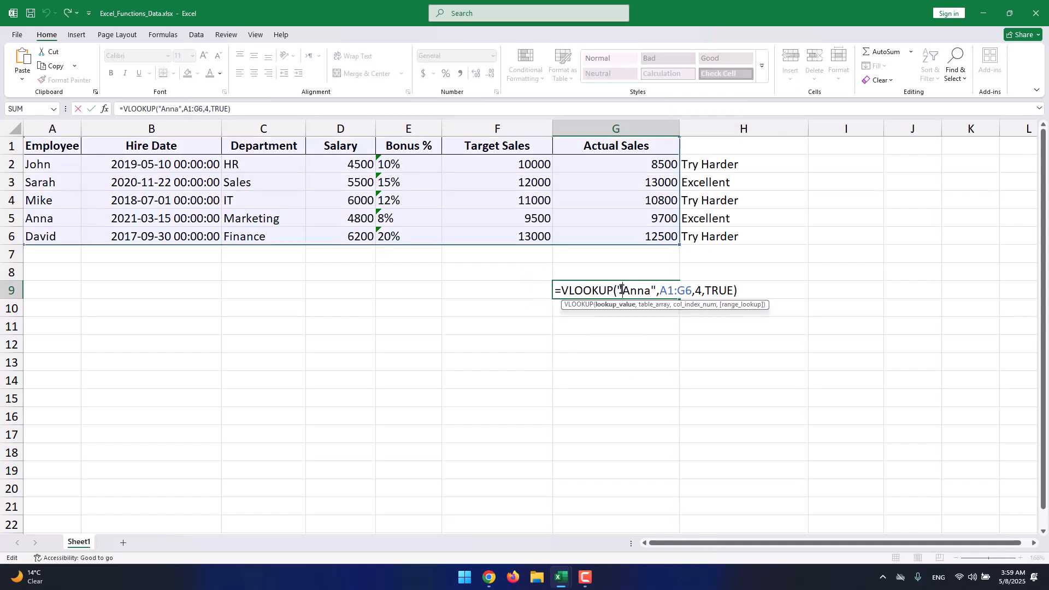
pyautogui.click(650, 290)
pyautogui.press('Delete')
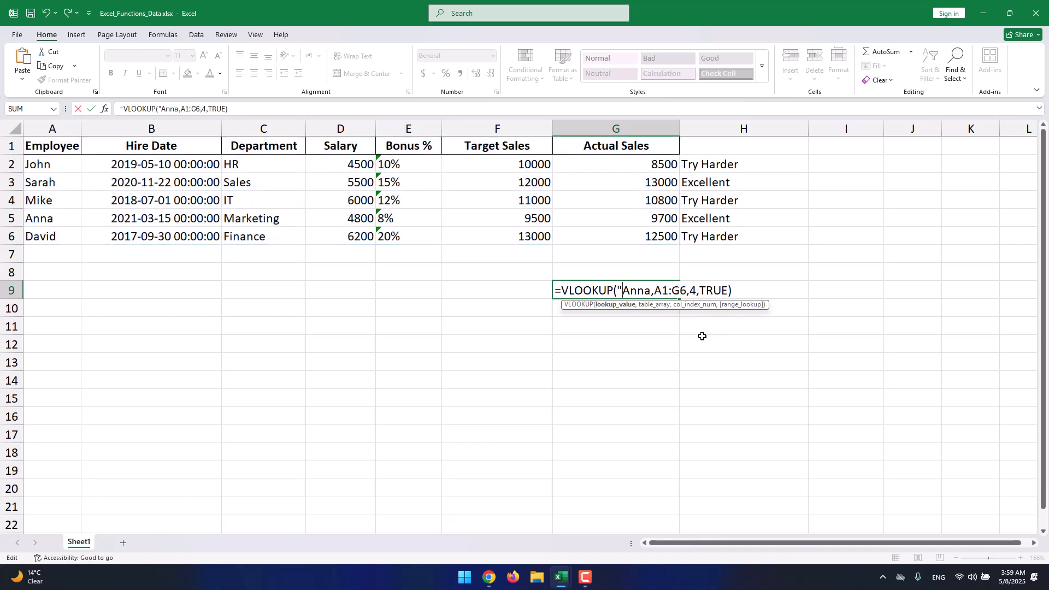
pyautogui.press('Return')
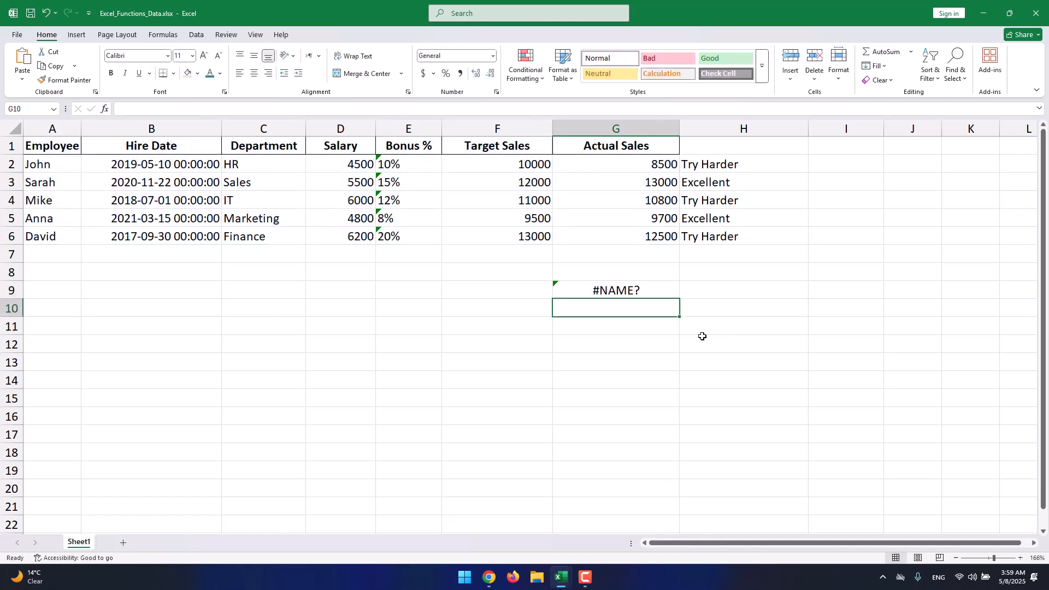
# - Reopen the G9 formula, evaluate its A1:G6 table array argument, and re-enter the formula
pyautogui.doubleClick(649, 289)
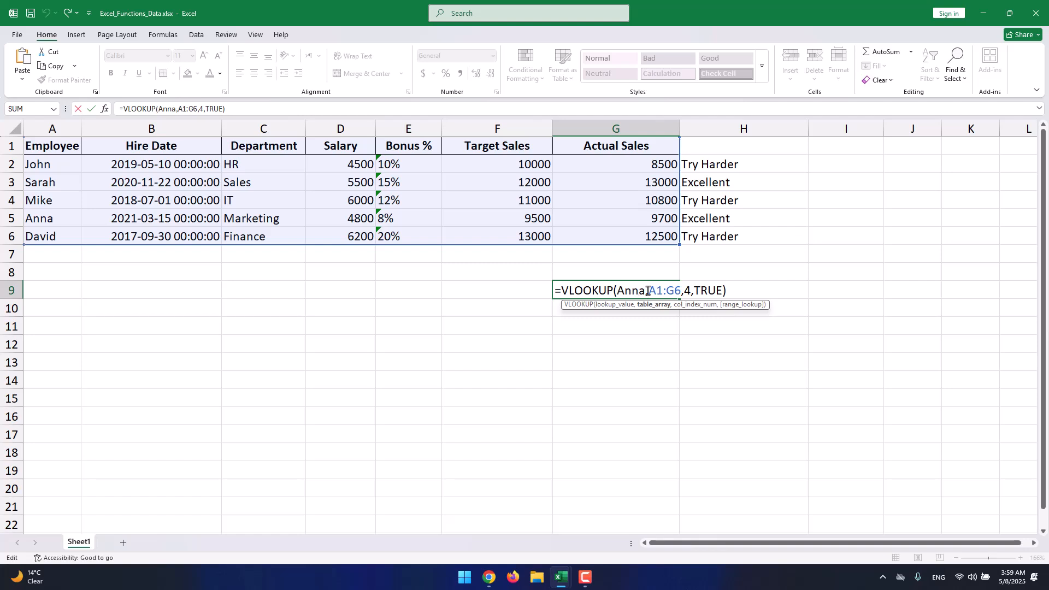
pyautogui.moveTo(649, 290); pyautogui.dragTo(680, 290)
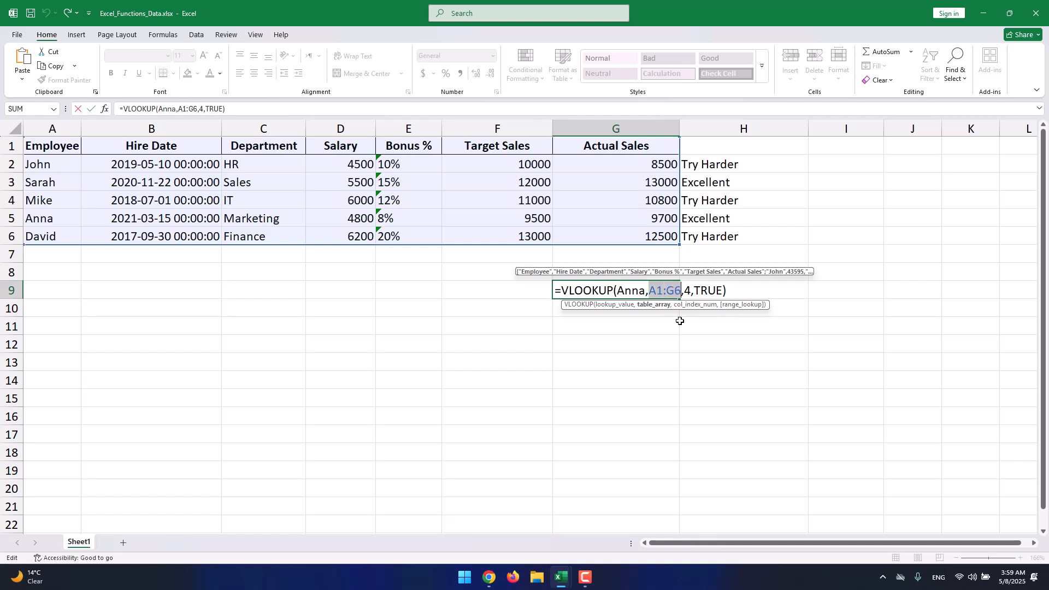
pyautogui.click(697, 290)
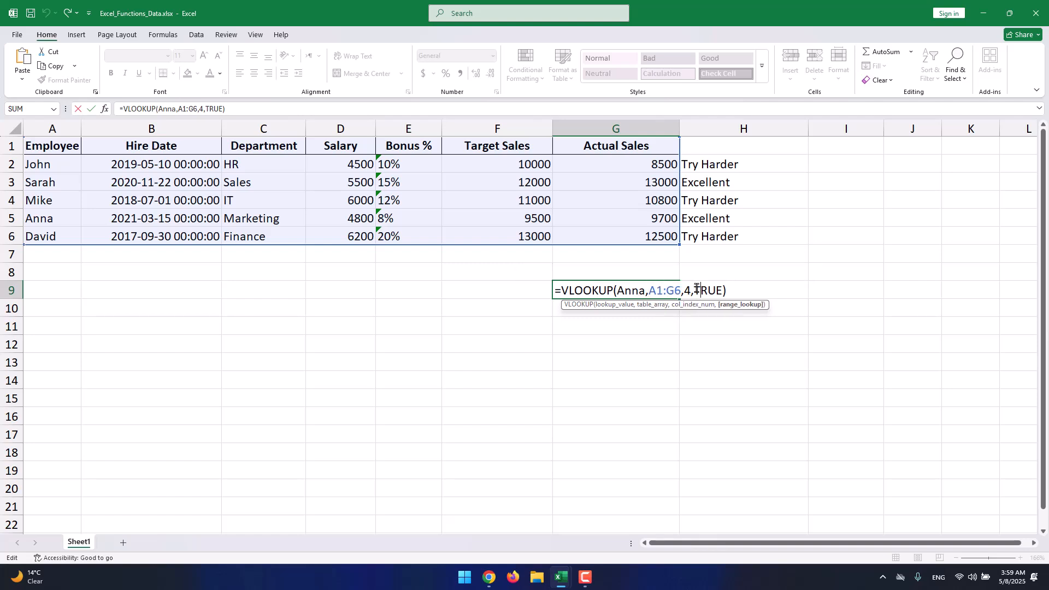
pyautogui.click(684, 290)
pyautogui.click(678, 291)
pyautogui.click(628, 293)
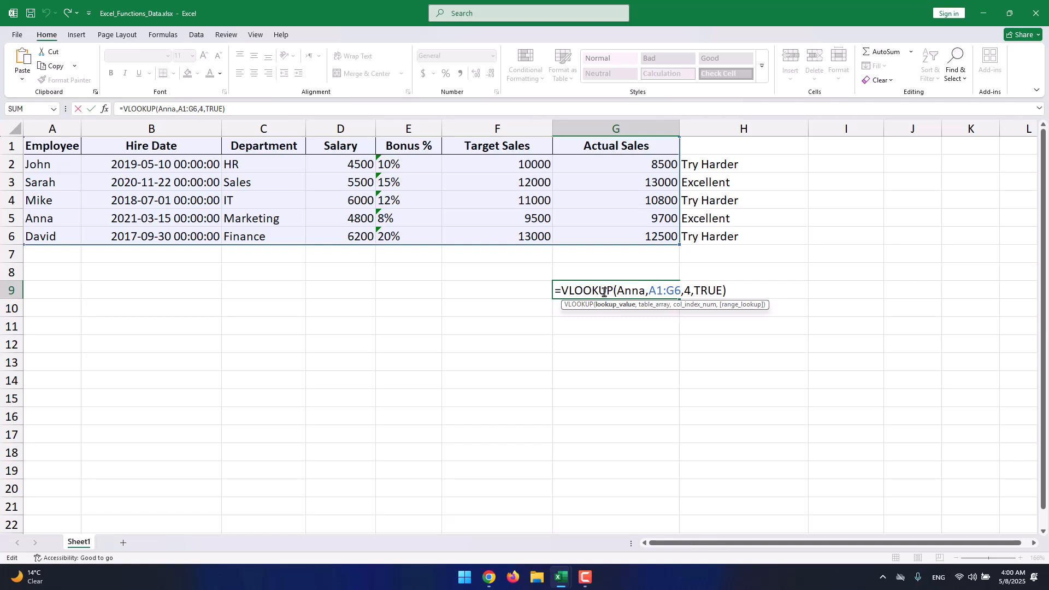
pyautogui.hotkey('ctrl', 'Return')
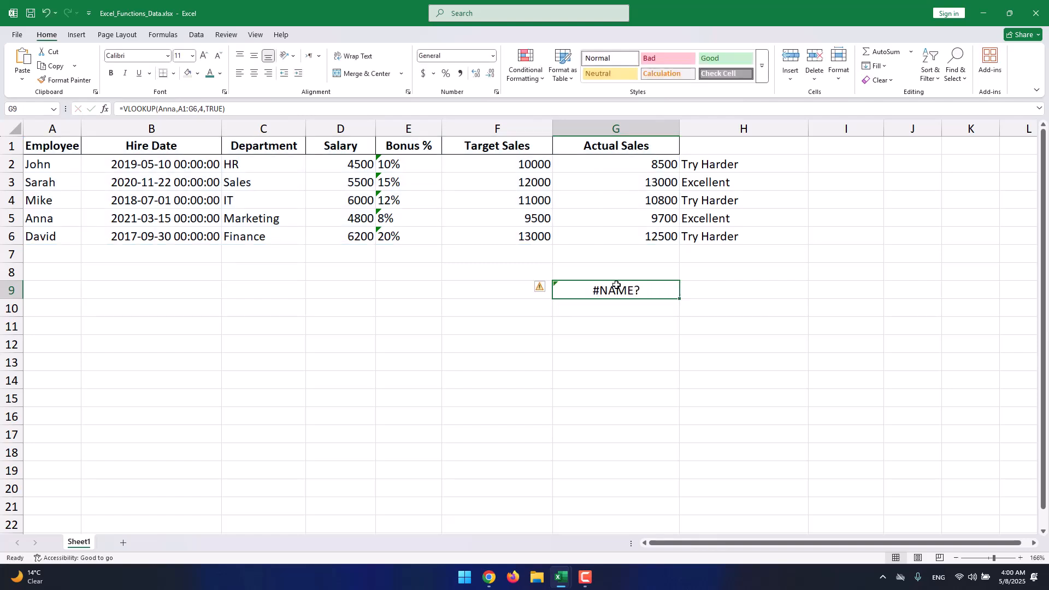
# - Clear the VLOOKUP formula from G9
pyautogui.press('Delete')
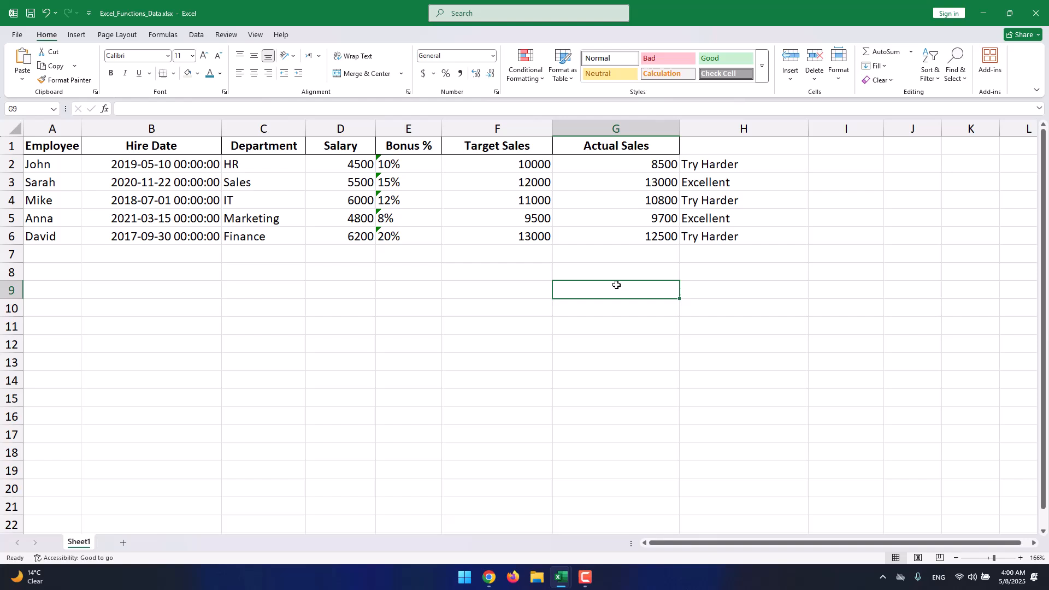
pyautogui.click(671, 273)
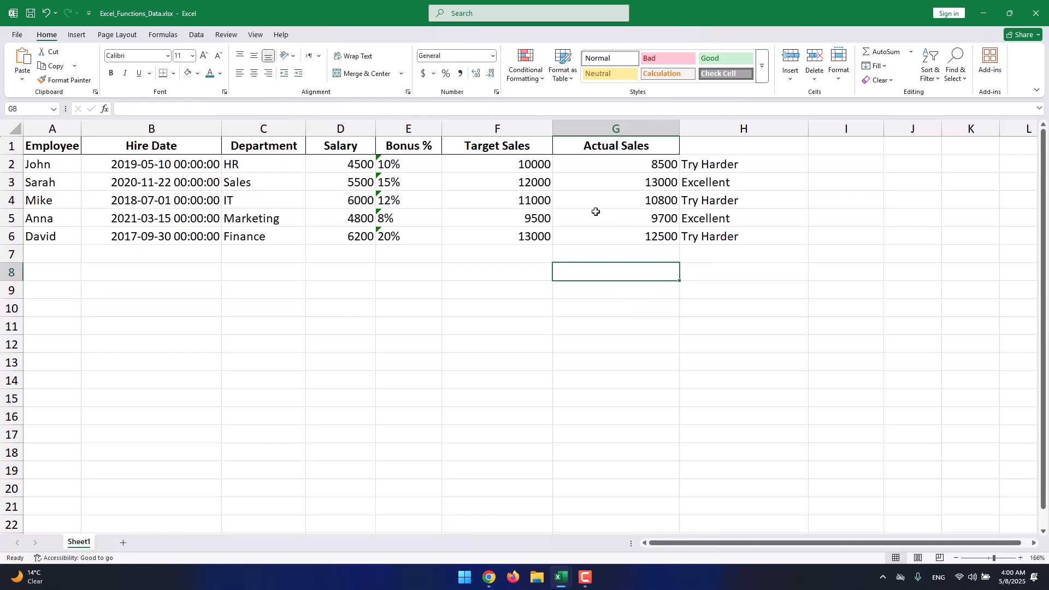
pyautogui.click(624, 255)
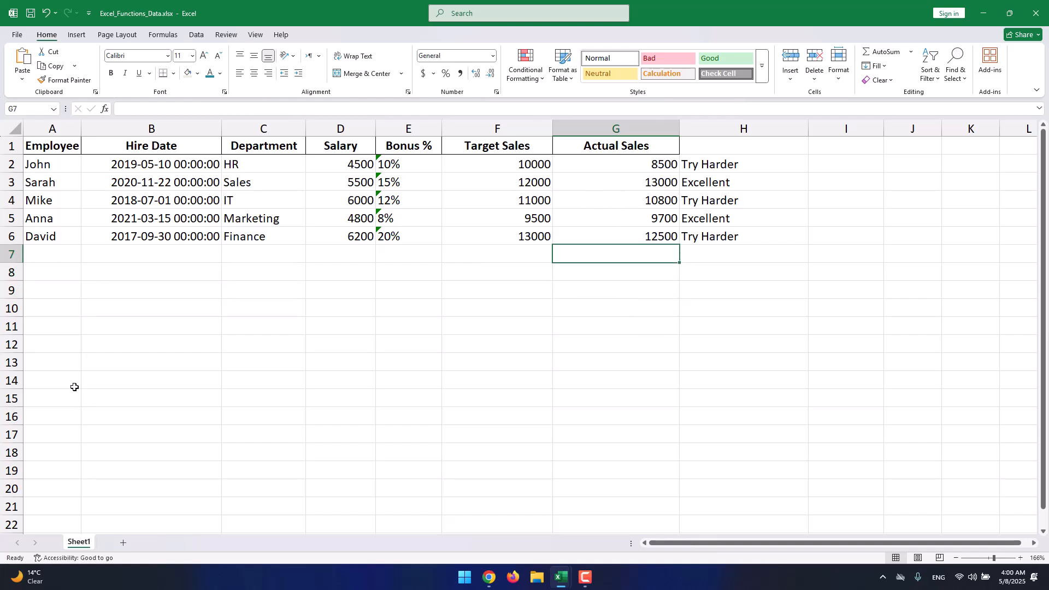
pyautogui.click(40, 366)
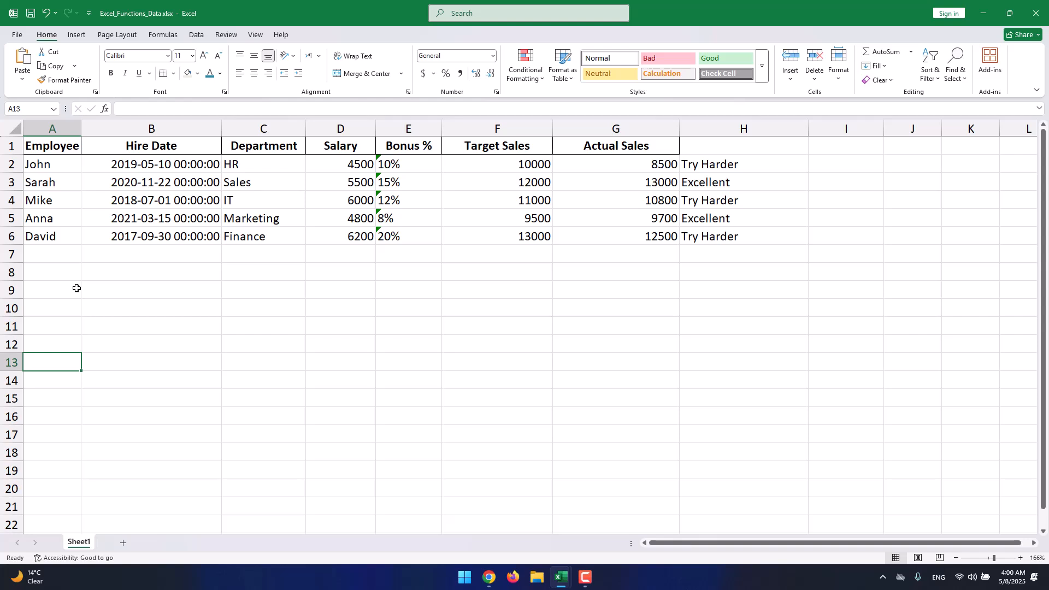
# - Add a new worksheet, then open the workbook Excel_PivotTable_Data.xlsx from Documents
pyautogui.click(123, 542)
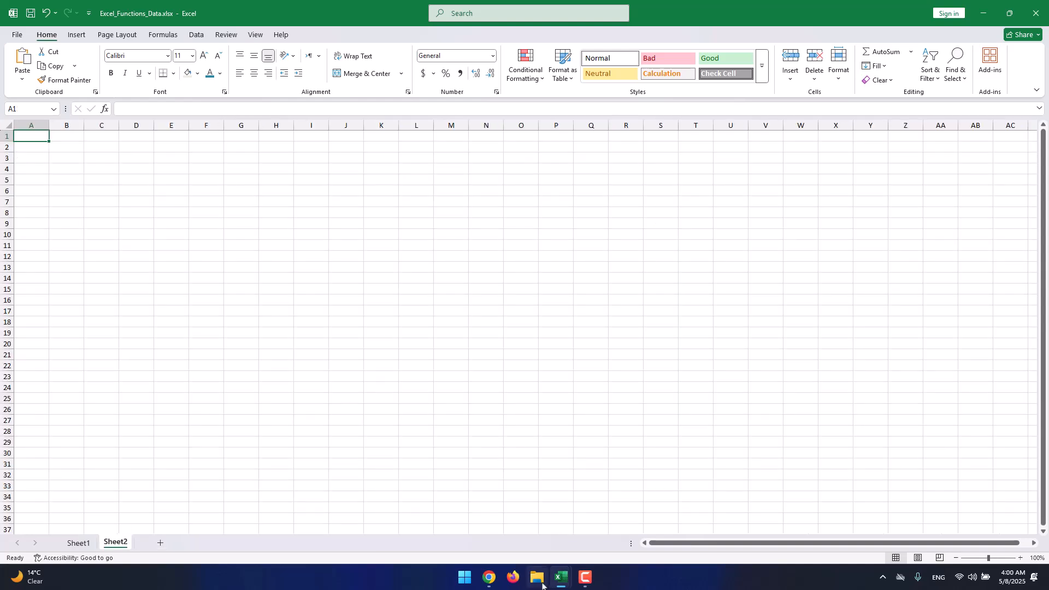
pyautogui.click(16, 34)
pyautogui.click(45, 109)
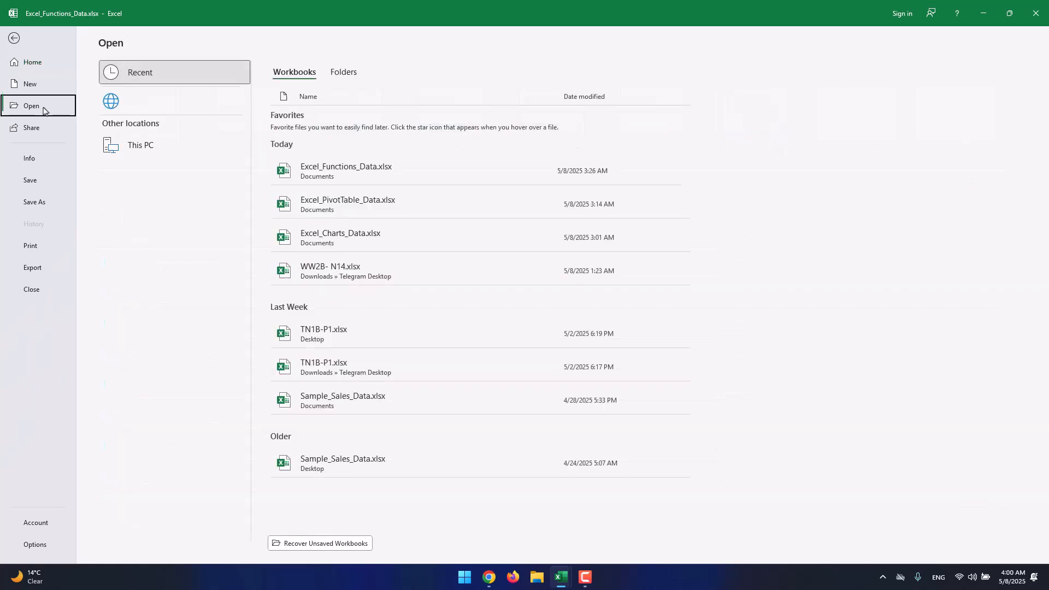
pyautogui.click(204, 201)
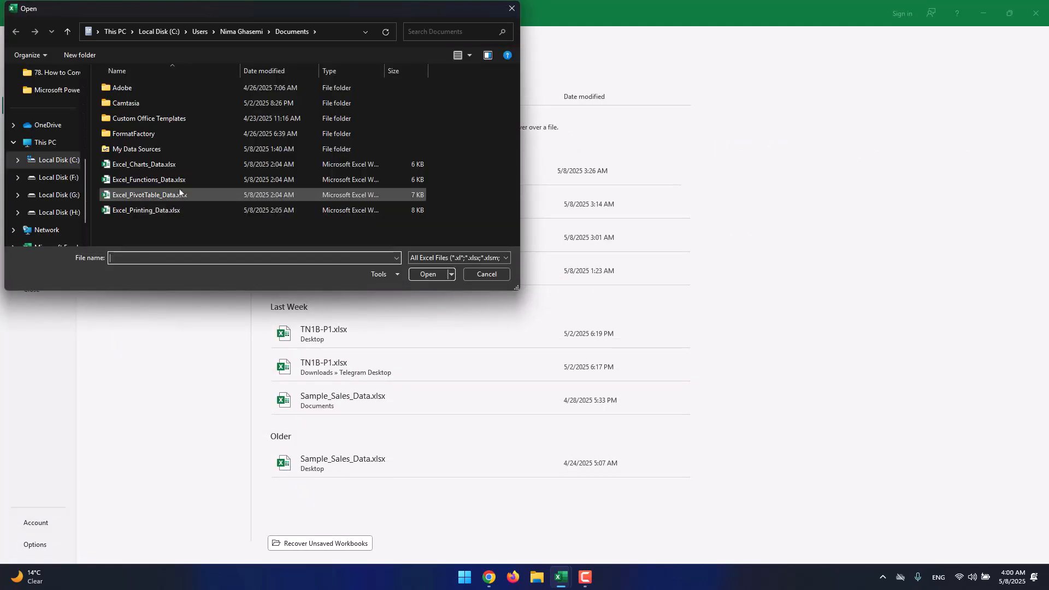
pyautogui.doubleClick(177, 196)
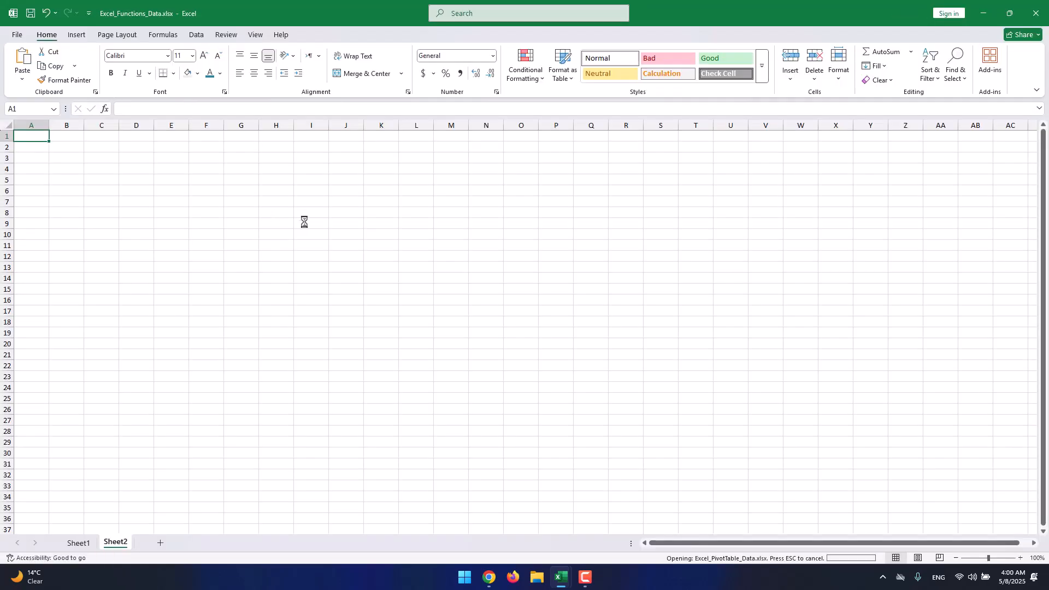
pyautogui.click(226, 200)
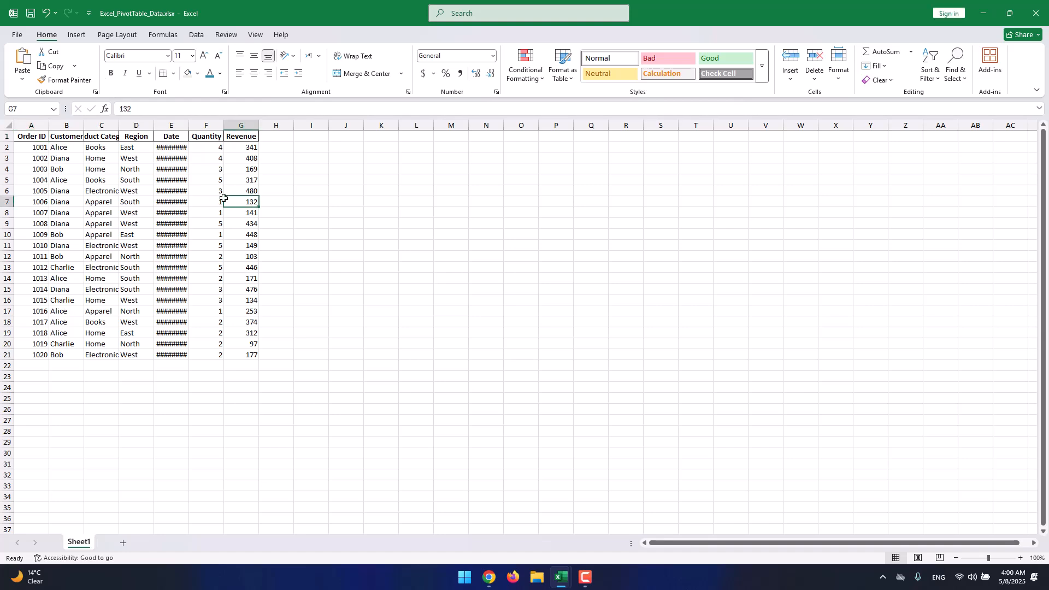
# - Widen column E so the full order dates display, zooming in and back out around it
pyautogui.click(1002, 558)
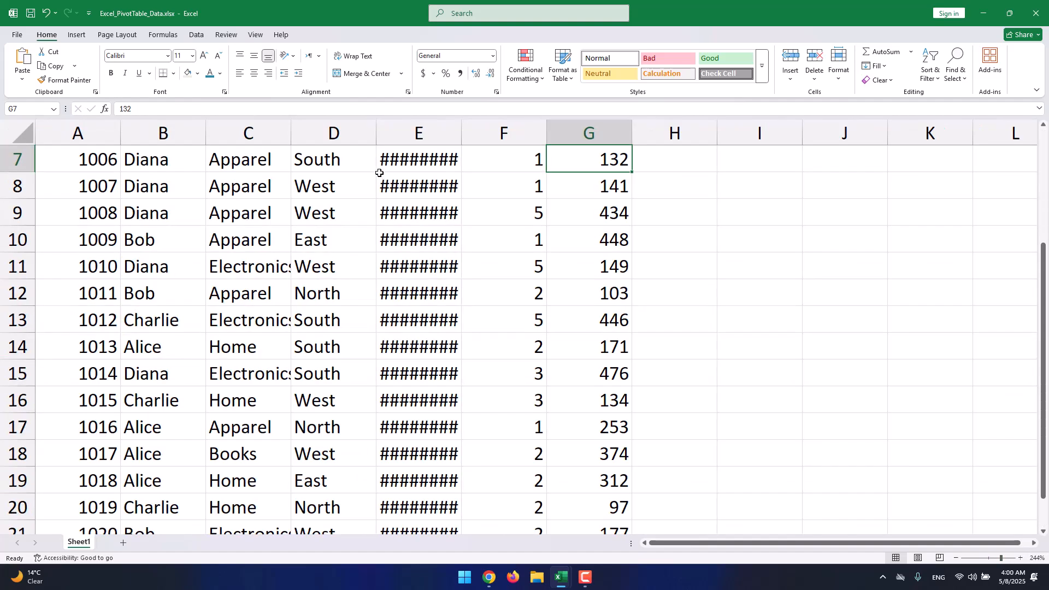
pyautogui.moveTo(463, 122); pyautogui.dragTo(619, 122)
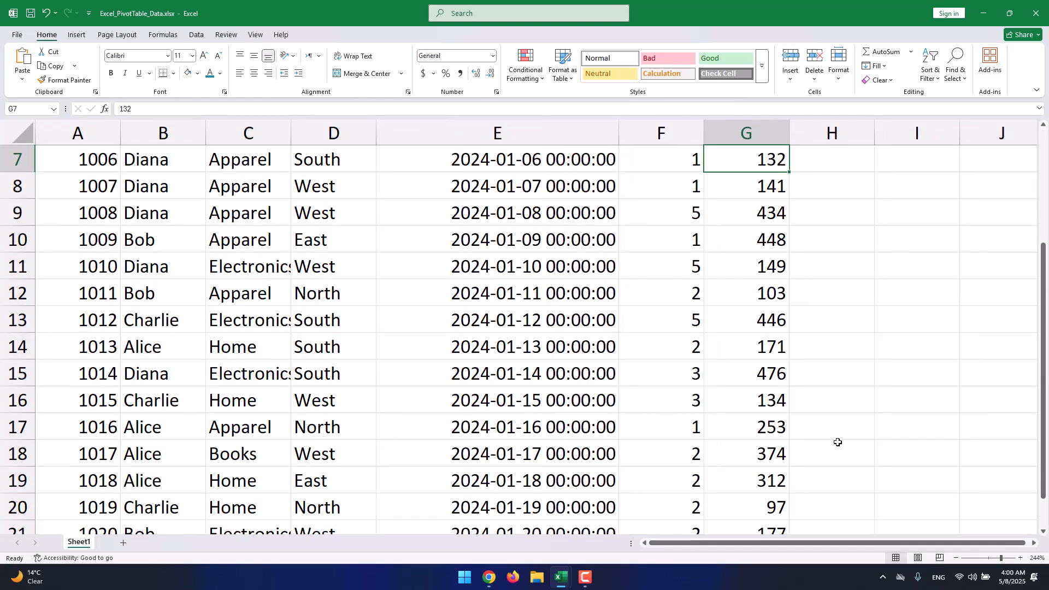
pyautogui.click(988, 558)
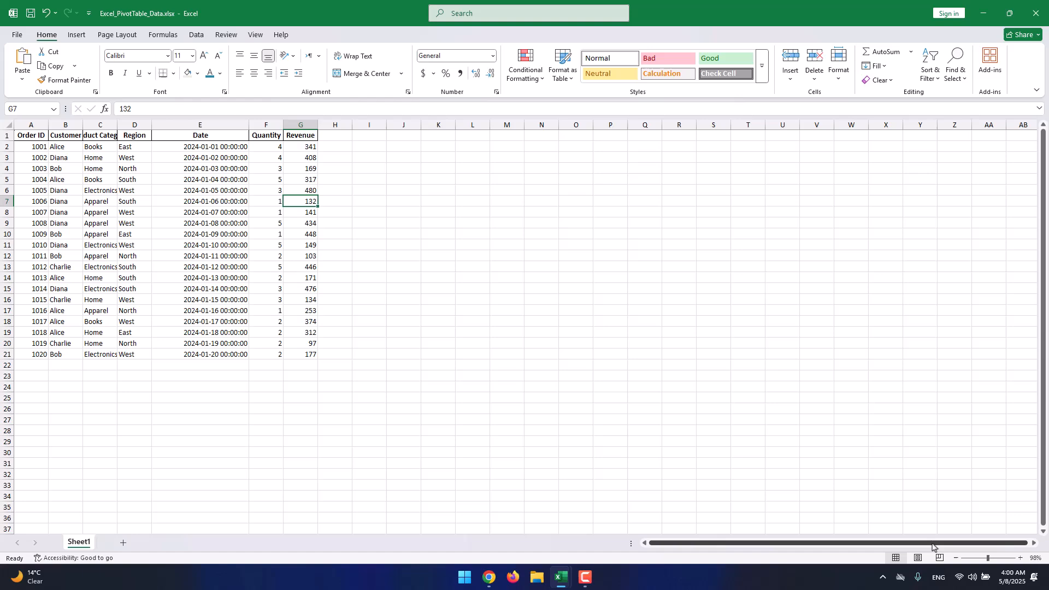
pyautogui.click(995, 558)
# - Examine the customer names and product categories in the order data
pyautogui.click(149, 180)
pyautogui.scroll(-2, 98, 163)
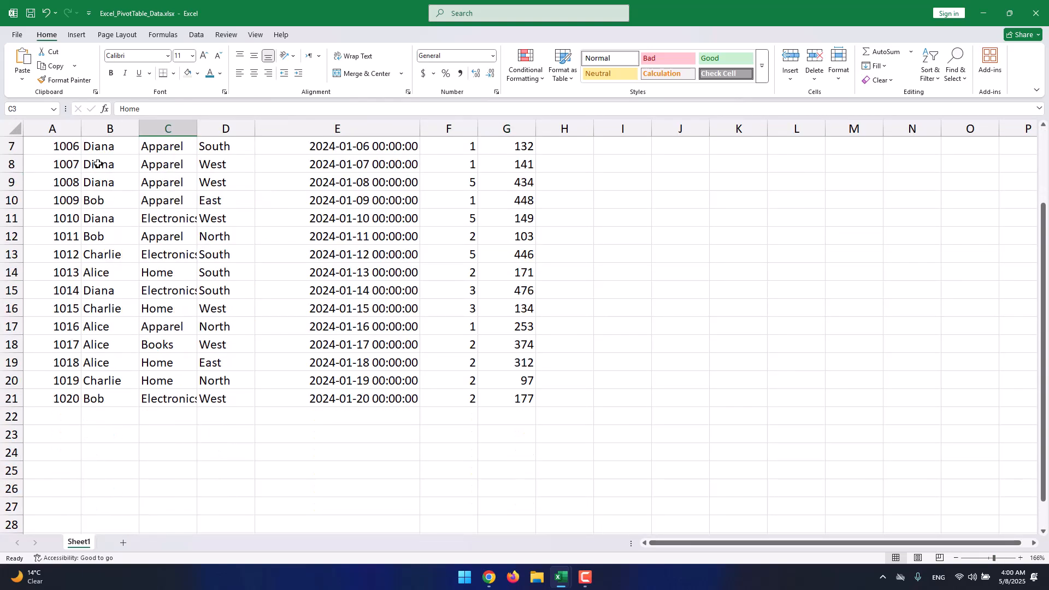
pyautogui.click(106, 255)
pyautogui.scroll(2, 107, 248)
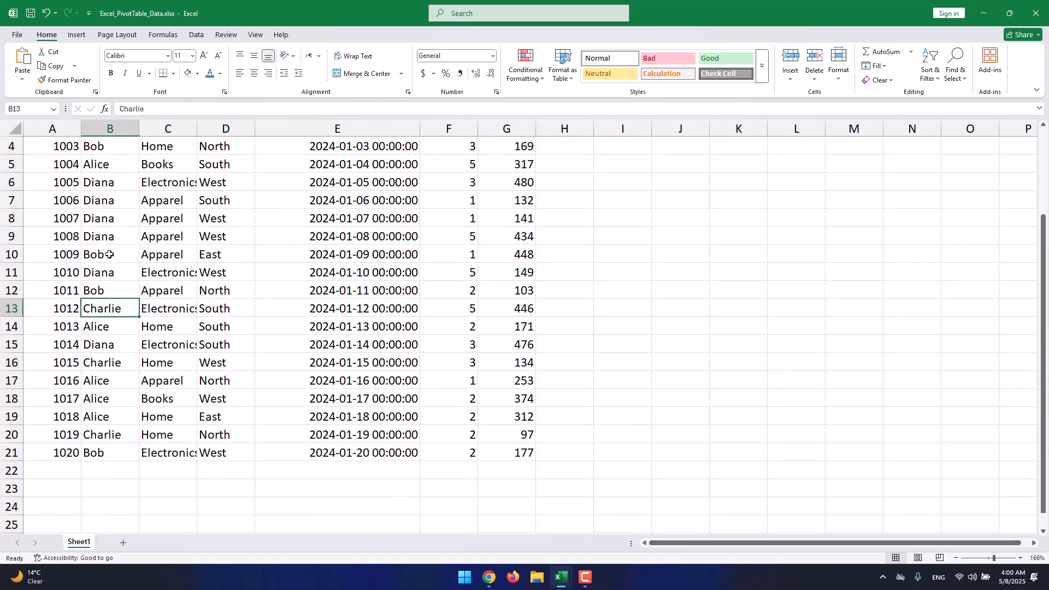
pyautogui.click(108, 242)
pyautogui.click(106, 255)
pyautogui.click(103, 271)
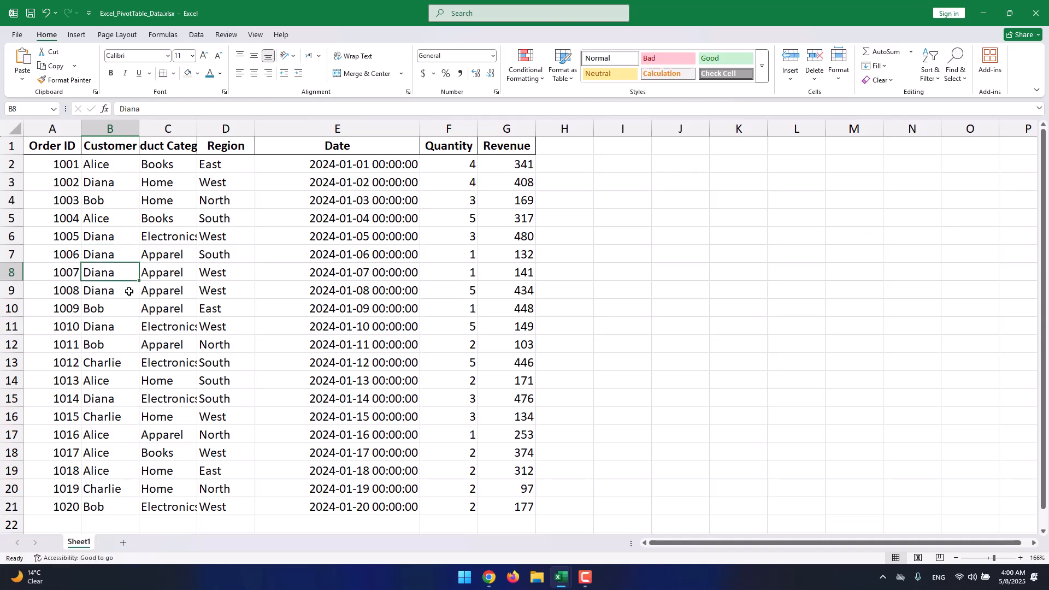
pyautogui.click(149, 289)
# - Start a SUMIF formula in E24 on the order sheet, using A1:G21 as its range
pyautogui.moveTo(482, 164); pyautogui.dragTo(76, 415)
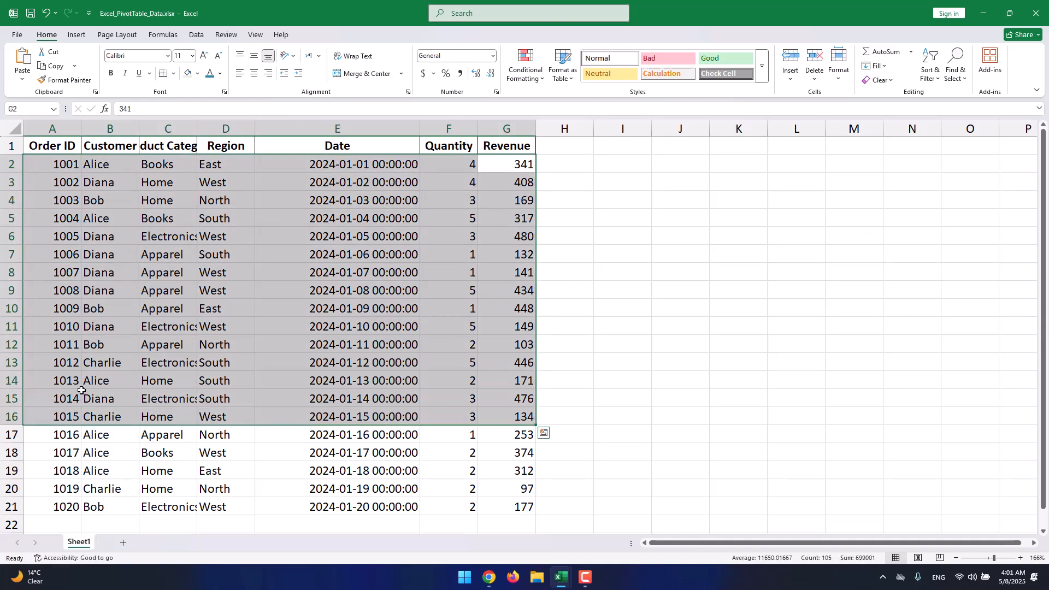
pyautogui.scroll(-1, 116, 392)
pyautogui.click(513, 450)
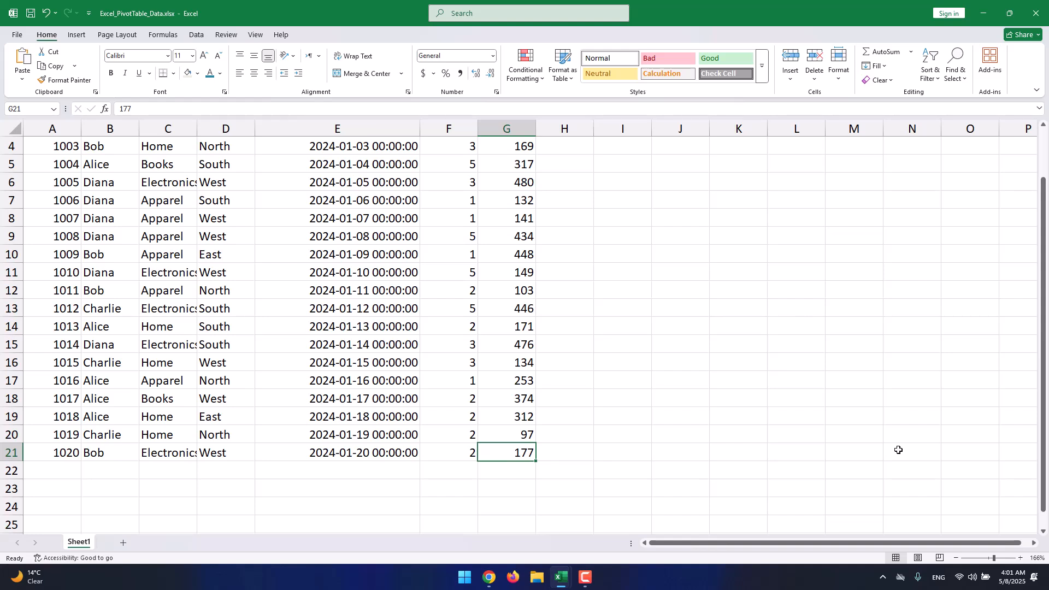
pyautogui.scroll(-2, 890, 447)
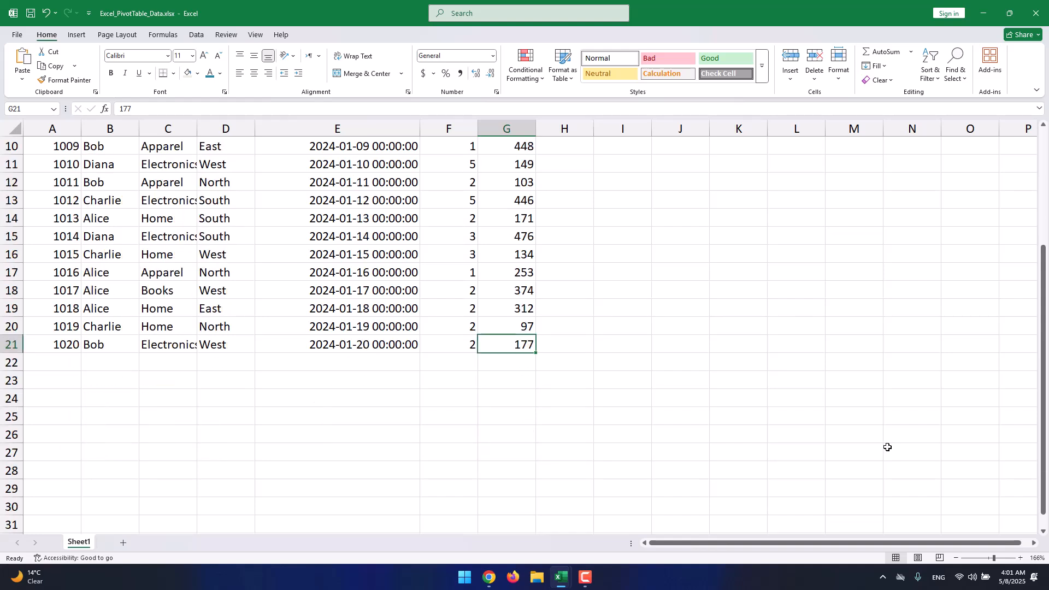
pyautogui.click(415, 403)
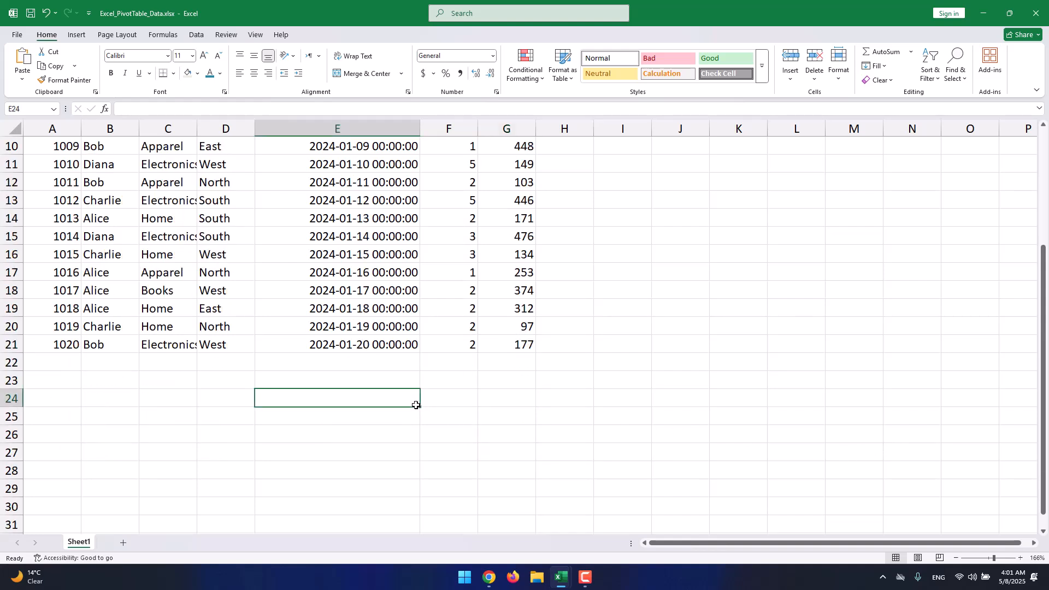
pyautogui.write('=')
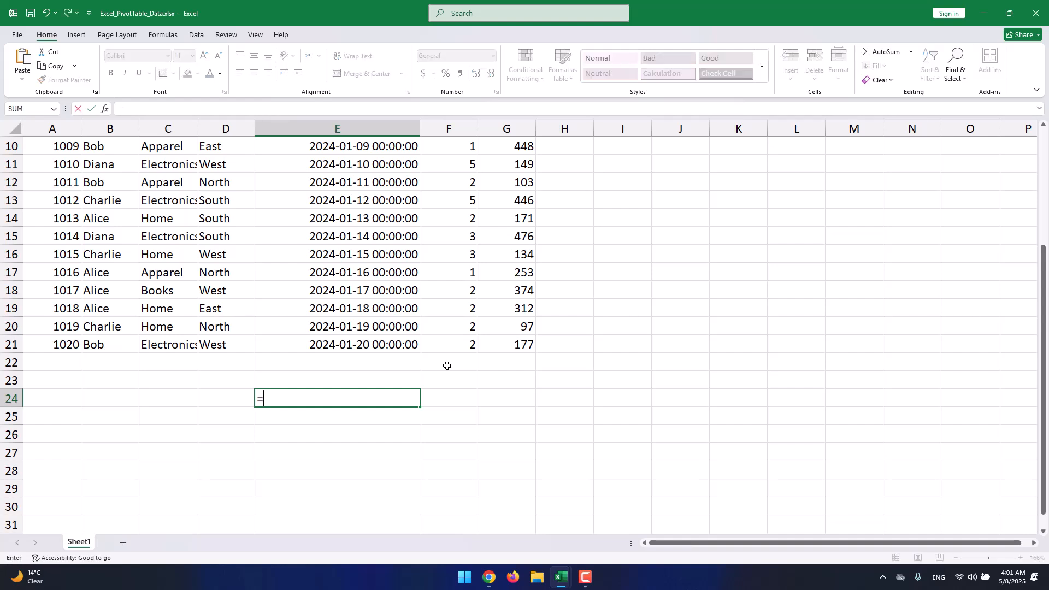
pyautogui.write('sum')
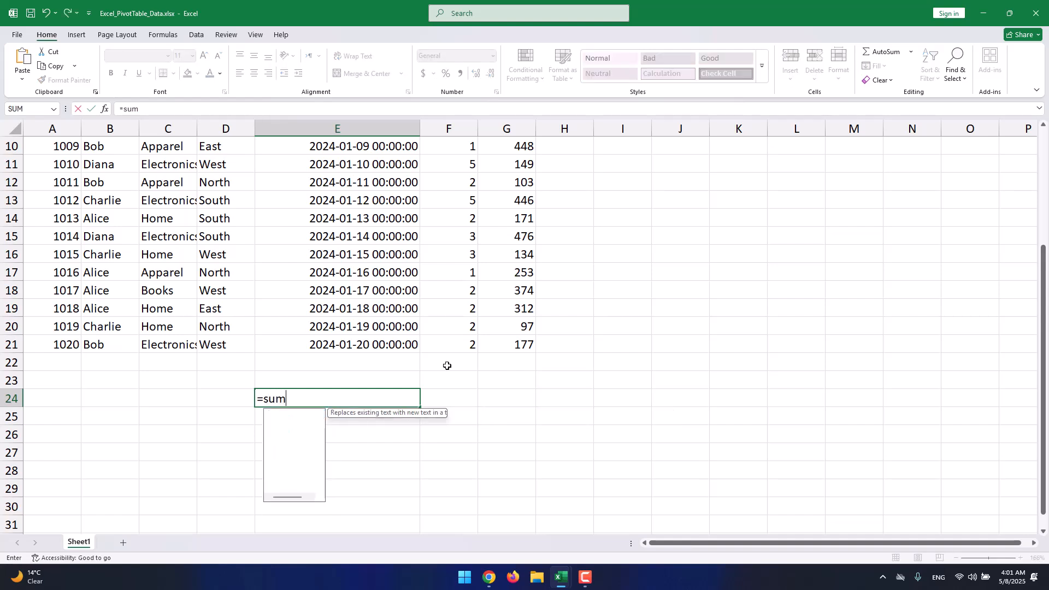
pyautogui.write('if(')
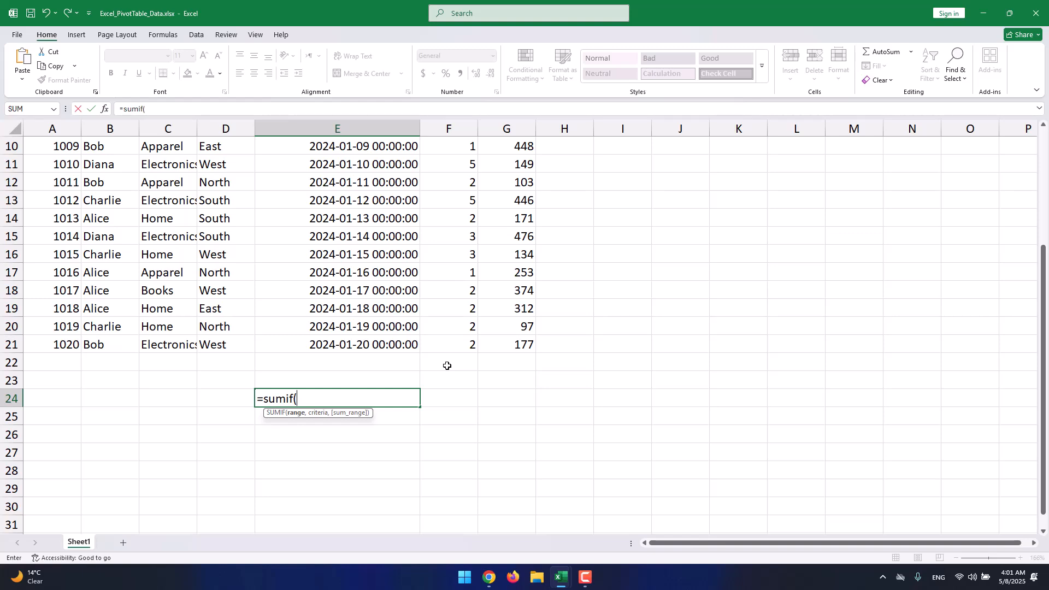
pyautogui.moveTo(523, 343); pyautogui.dragTo(15, 88)
pyautogui.scroll(-5, 196, 280)
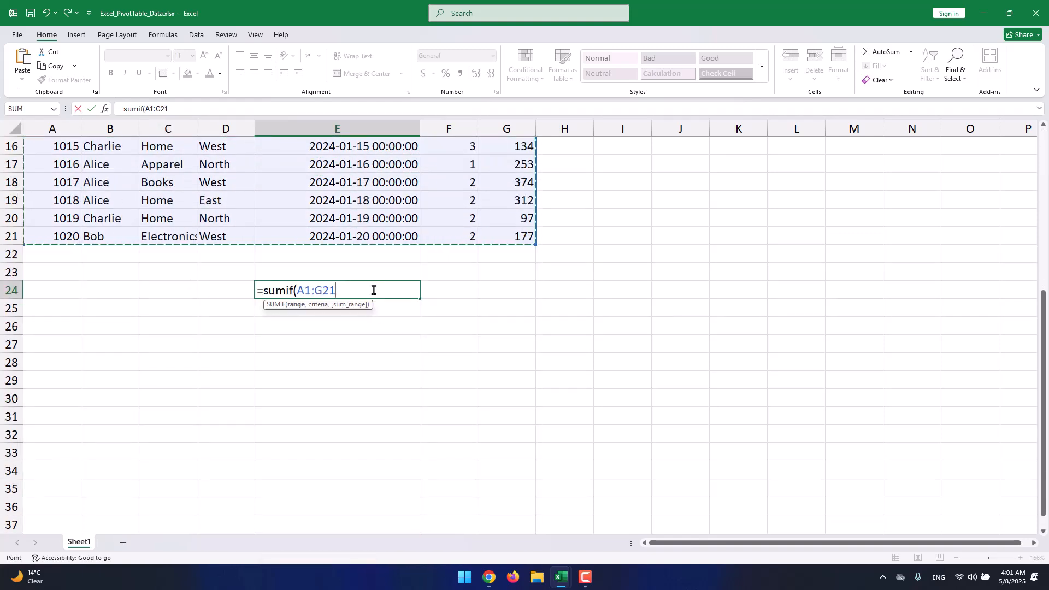
pyautogui.write(',')
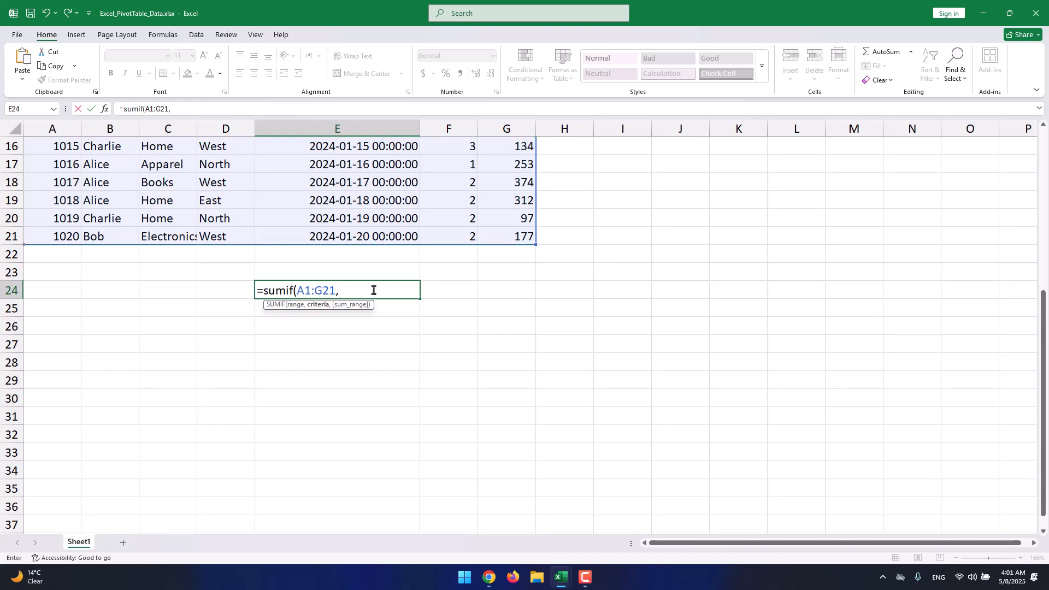
# - Add Diana as the SUMIF criteria and G1:G21 as the sum range
pyautogui.scroll(3, 373, 290)
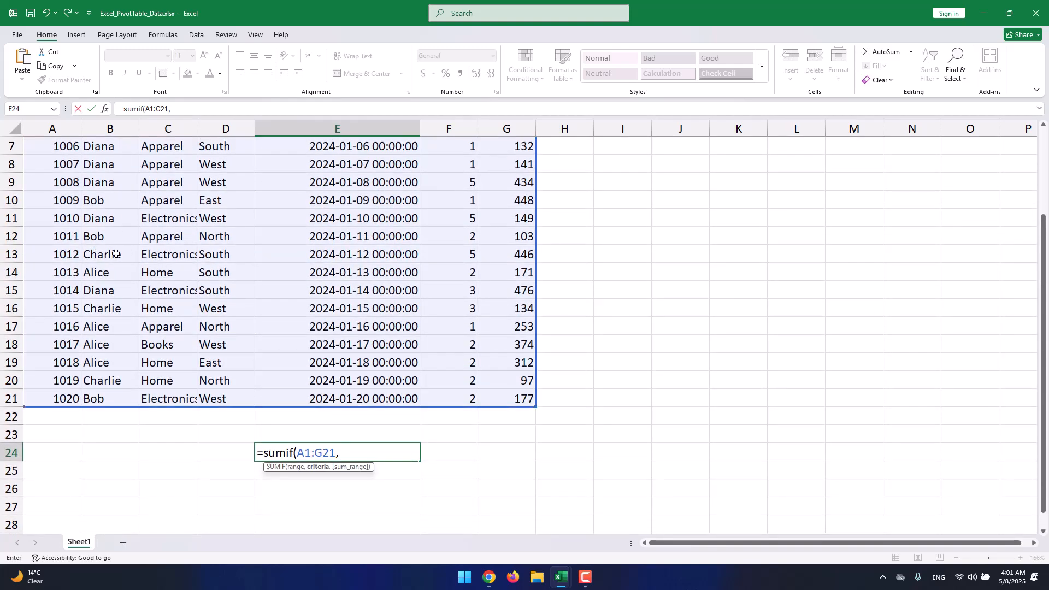
pyautogui.scroll(2, 108, 333)
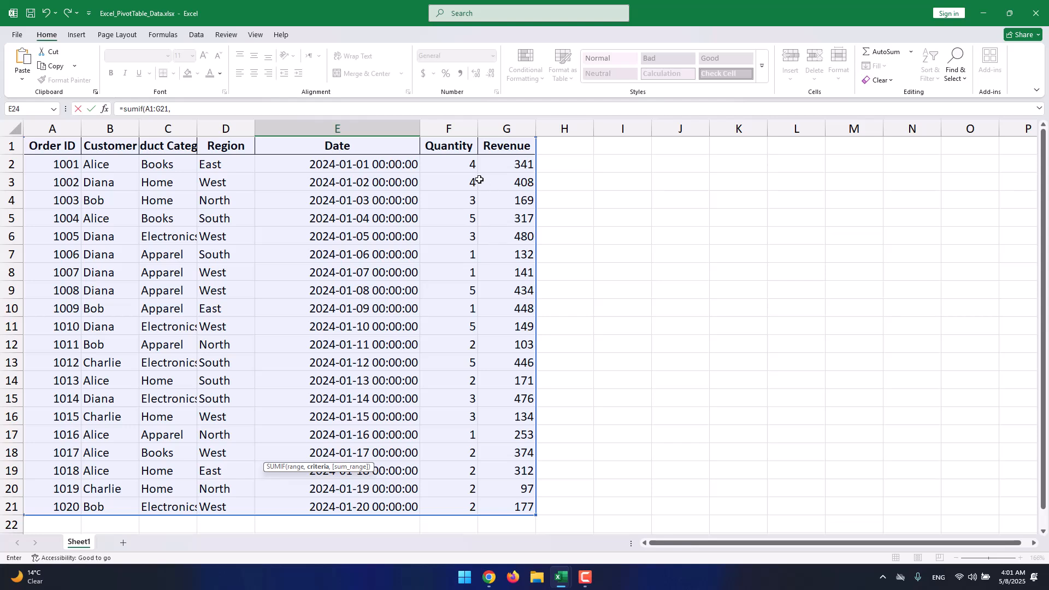
pyautogui.scroll(-5, 107, 179)
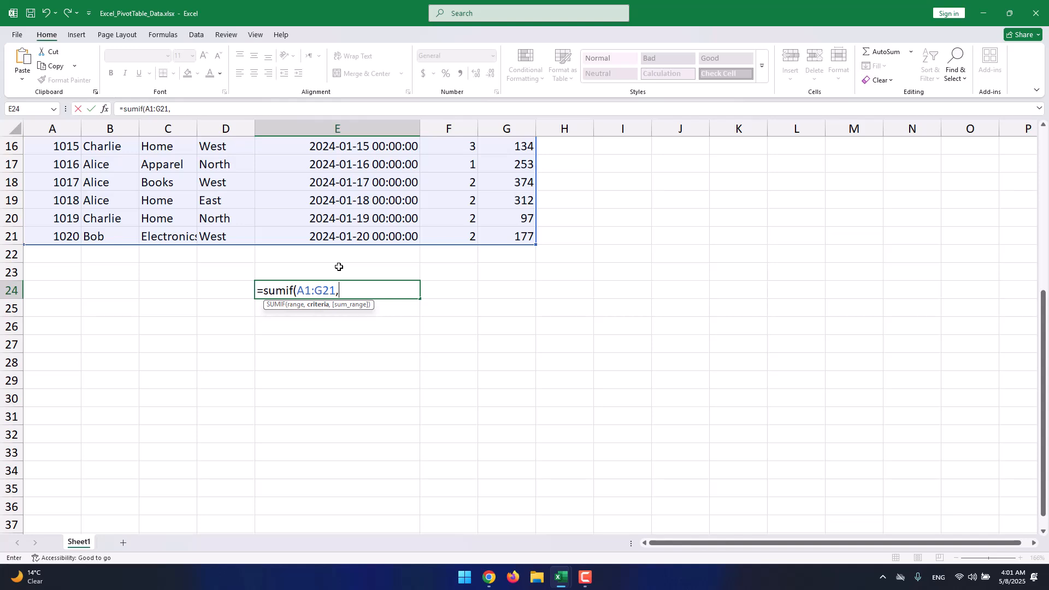
pyautogui.write('Diana,')
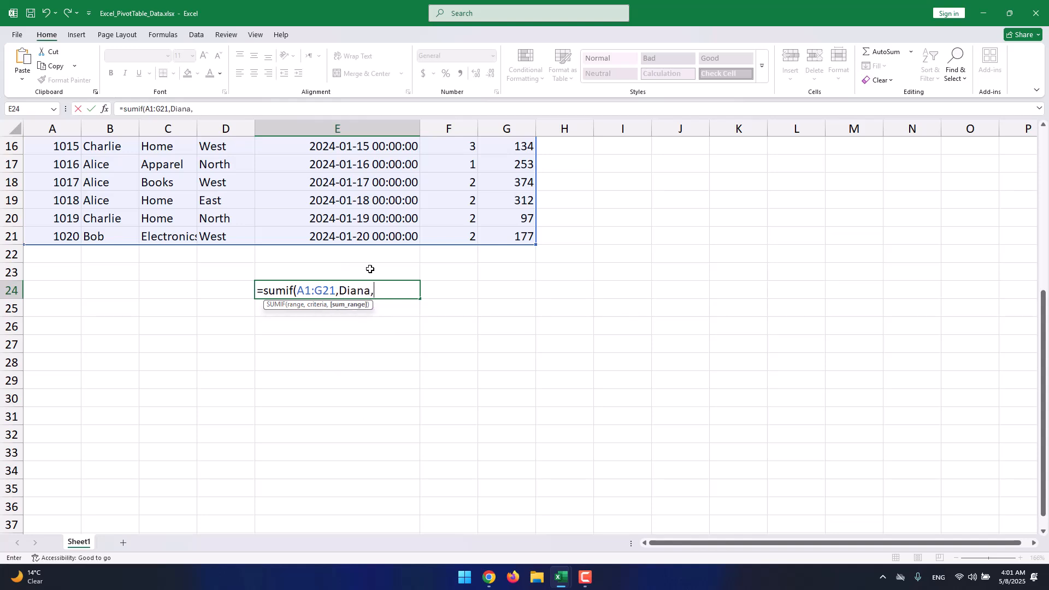
pyautogui.scroll(2, 339, 266)
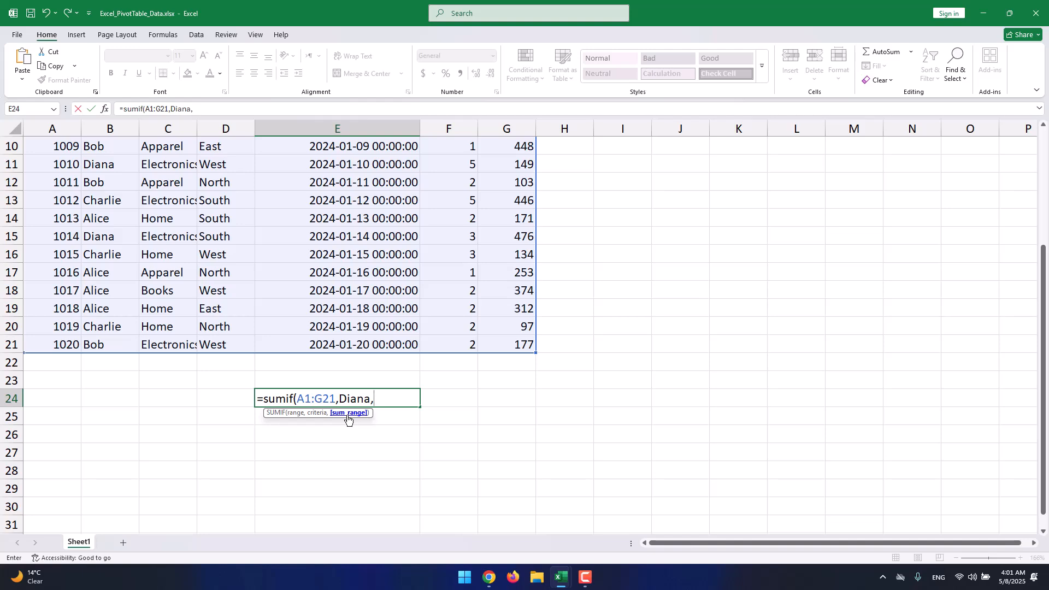
pyautogui.click(502, 344)
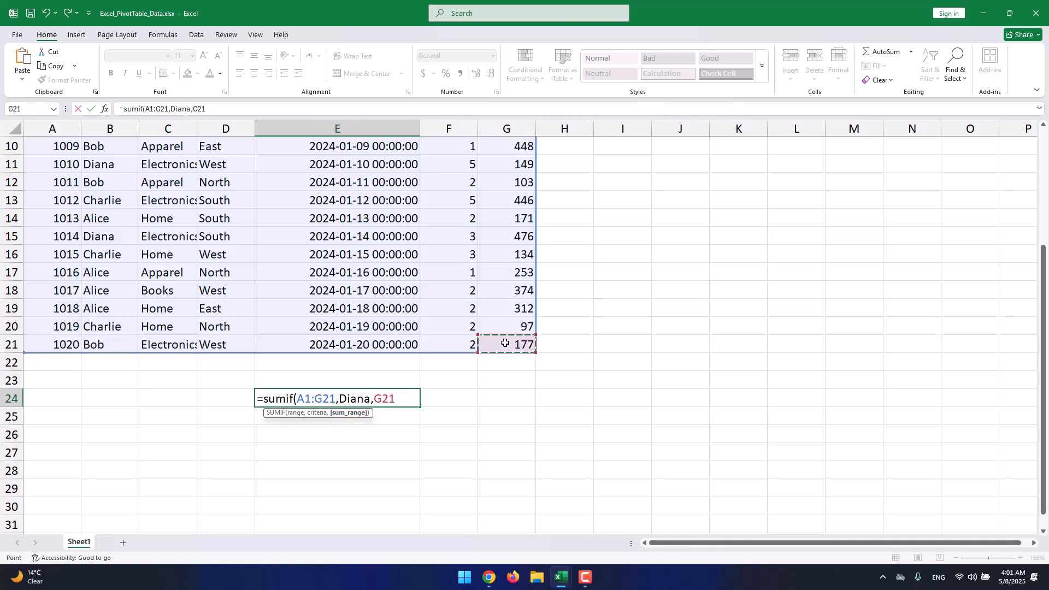
pyautogui.moveTo(502, 347); pyautogui.dragTo(491, 145)
pyautogui.scroll(-6, 502, 318)
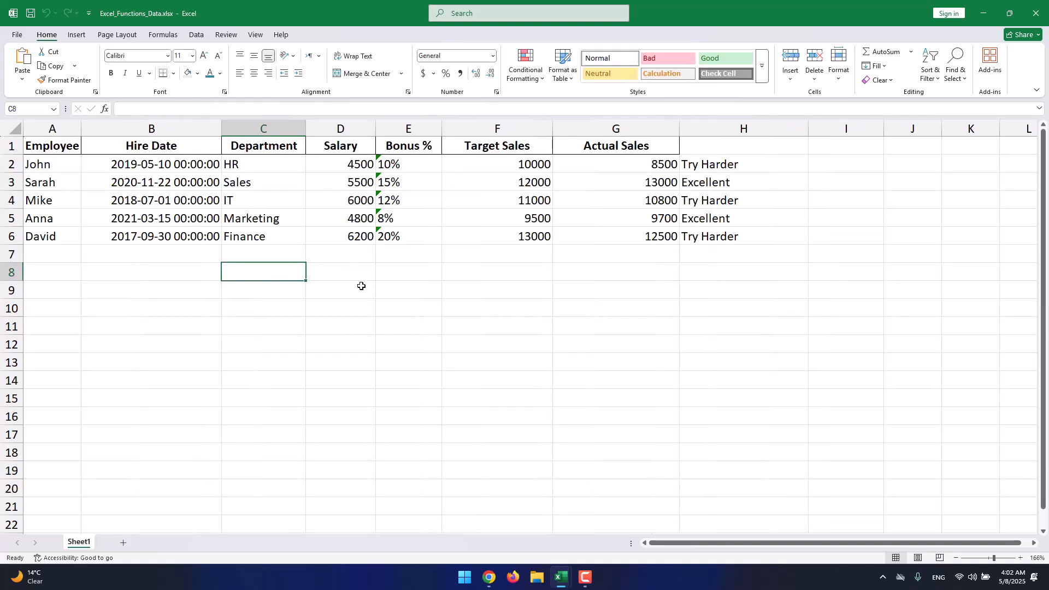
# - Switch to the Excel_Functions_Data.xlsx workbook and enter =NOW() in F8
pyautogui.click(526, 267)
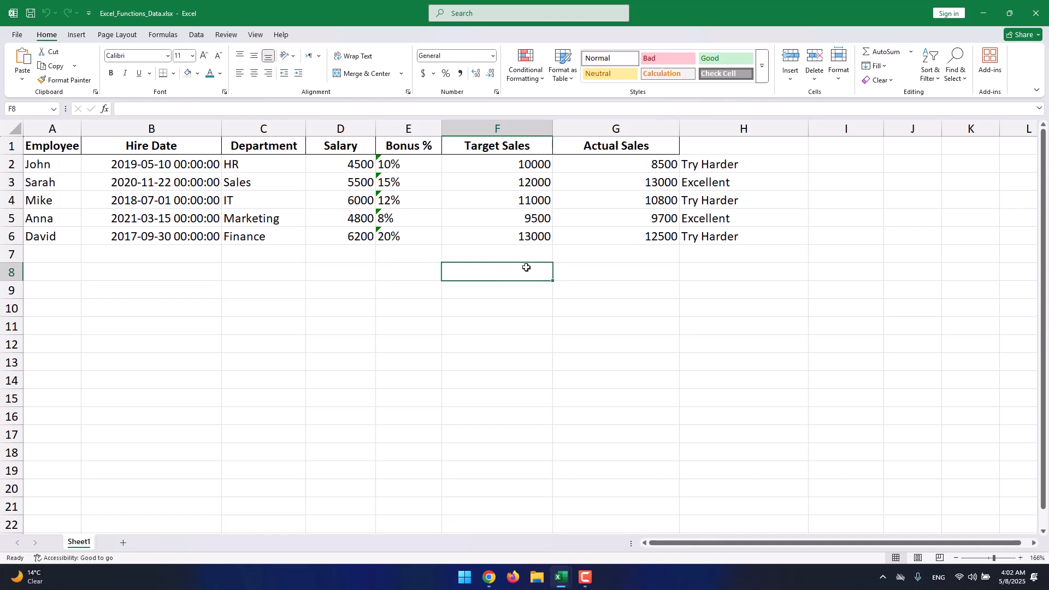
pyautogui.write('=now()')
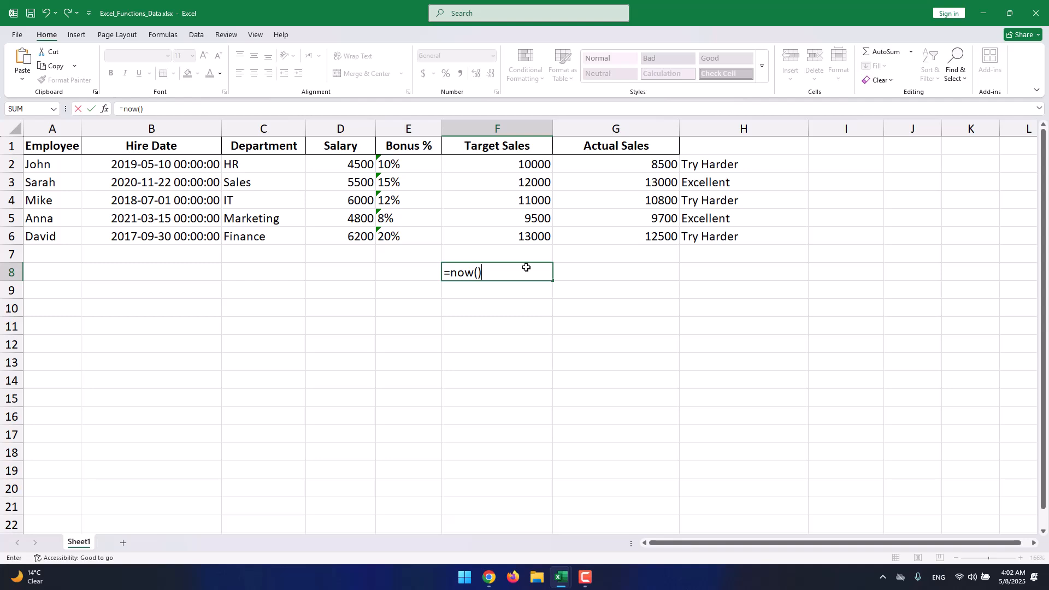
pyautogui.press('Return')
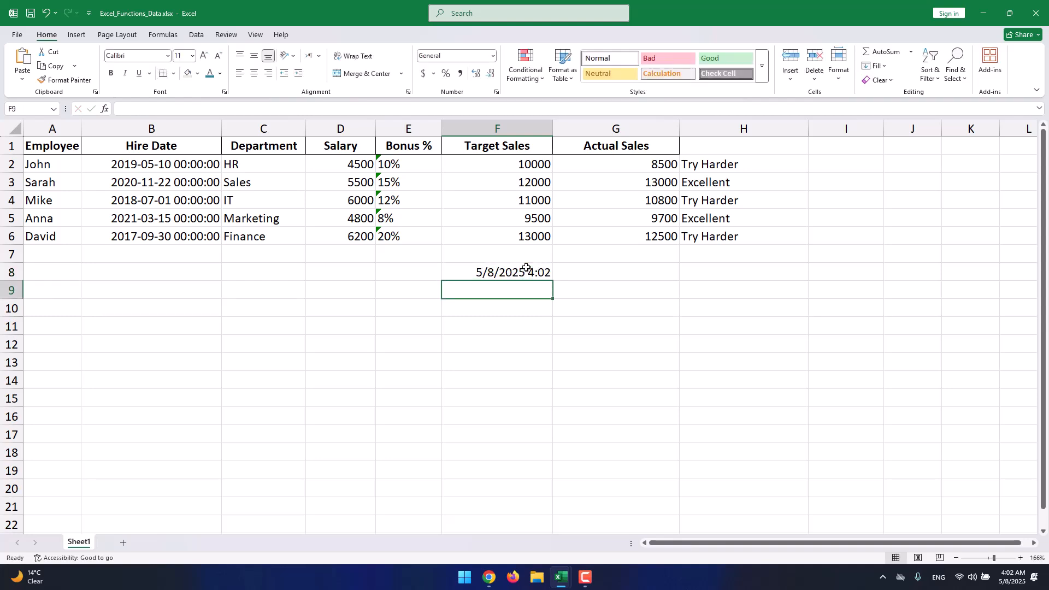
# - Open F8's NOW formula for inspection and leave the cell
pyautogui.click(526, 267)
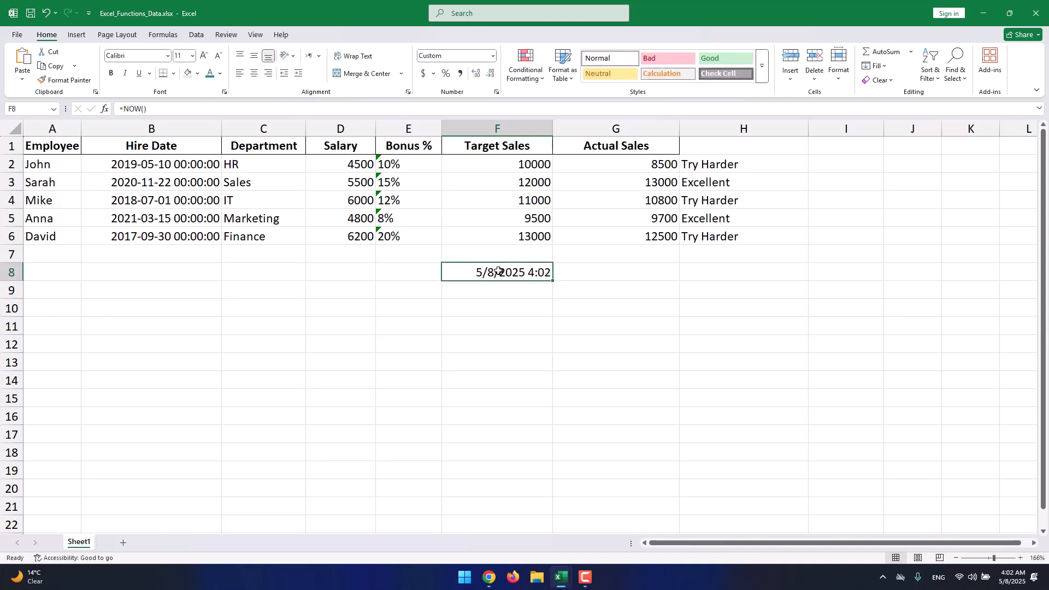
pyautogui.doubleClick(542, 273)
pyautogui.click(532, 290)
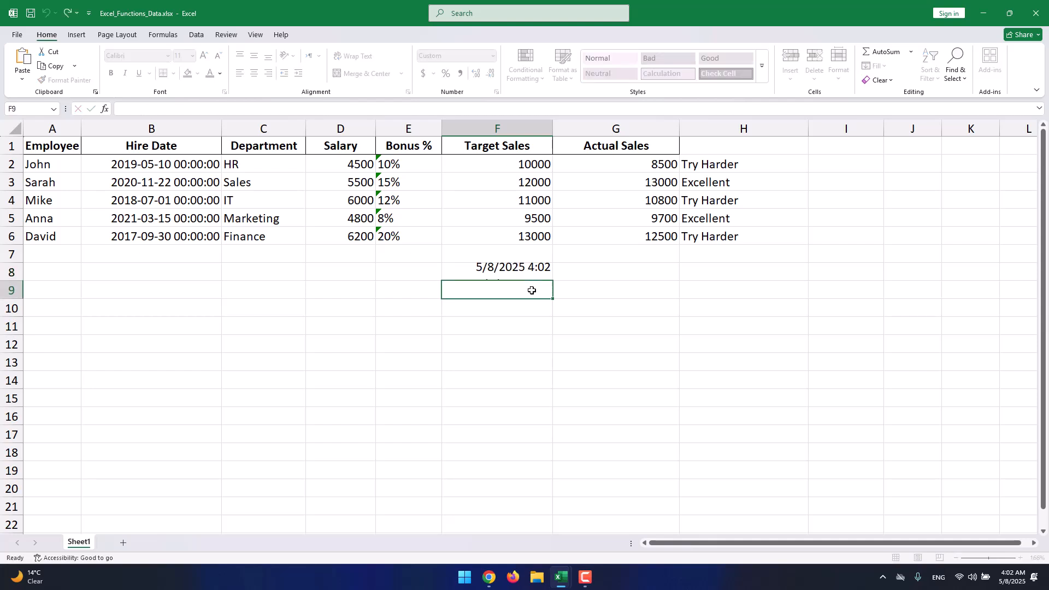